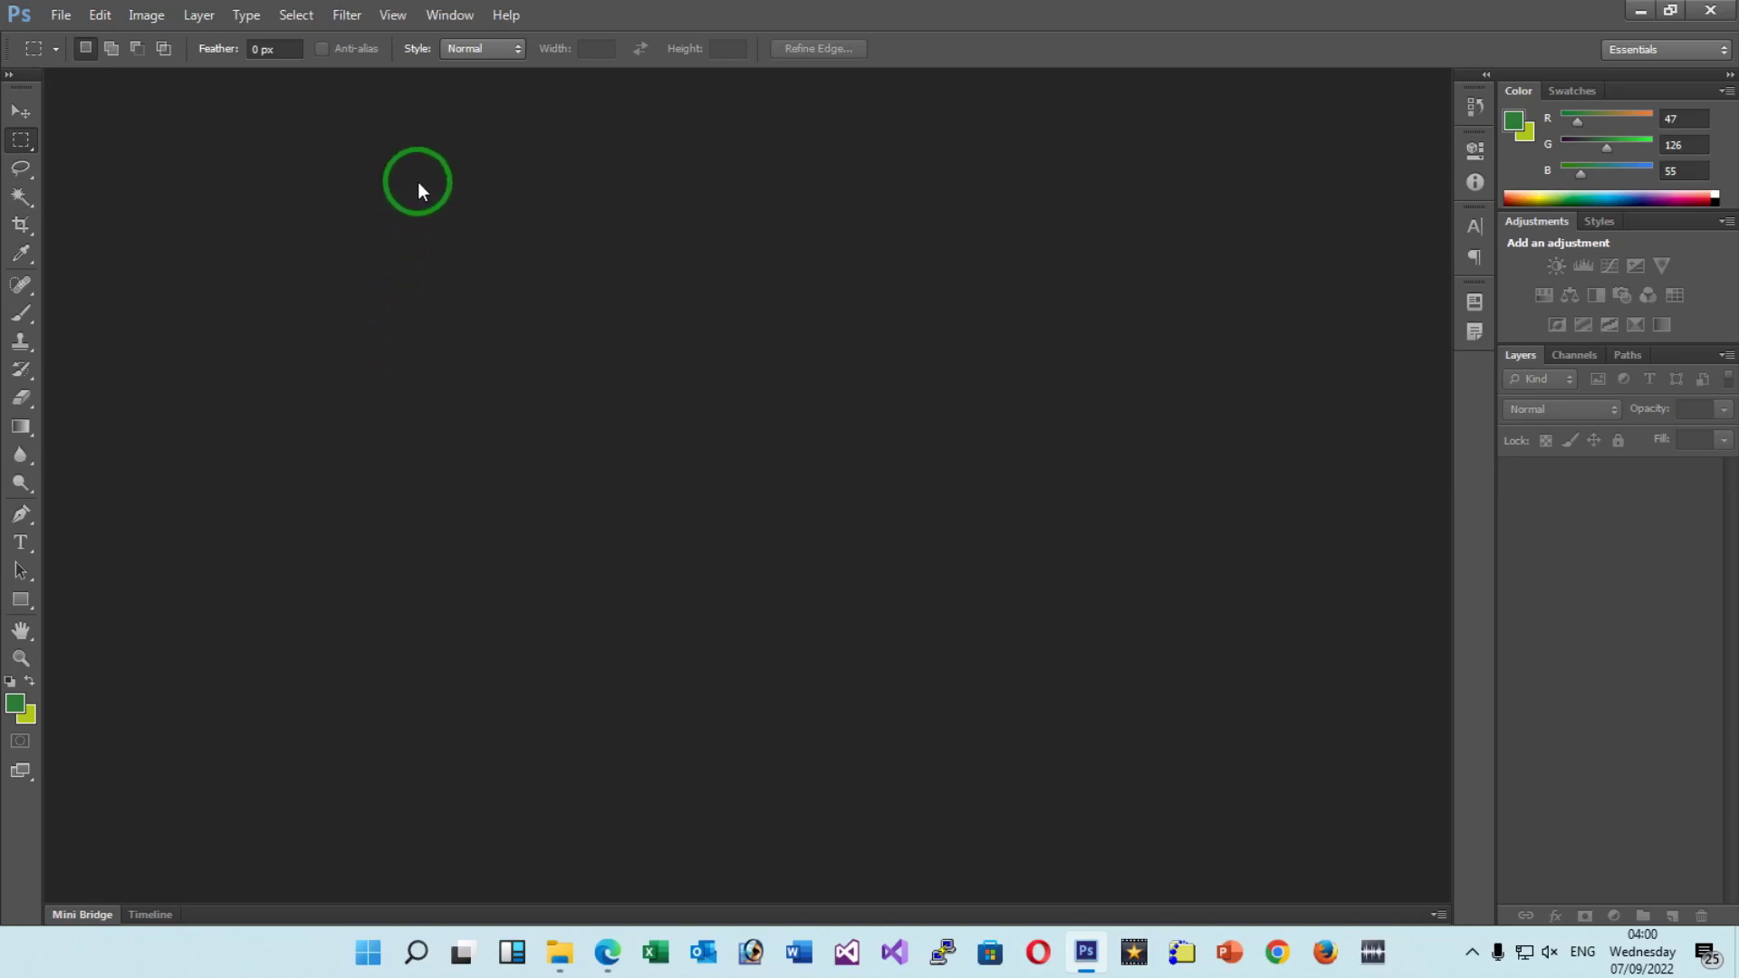
Open the Window > Workspace submenu and choose the New in CS 6 workspace.
left_click(462, 18)
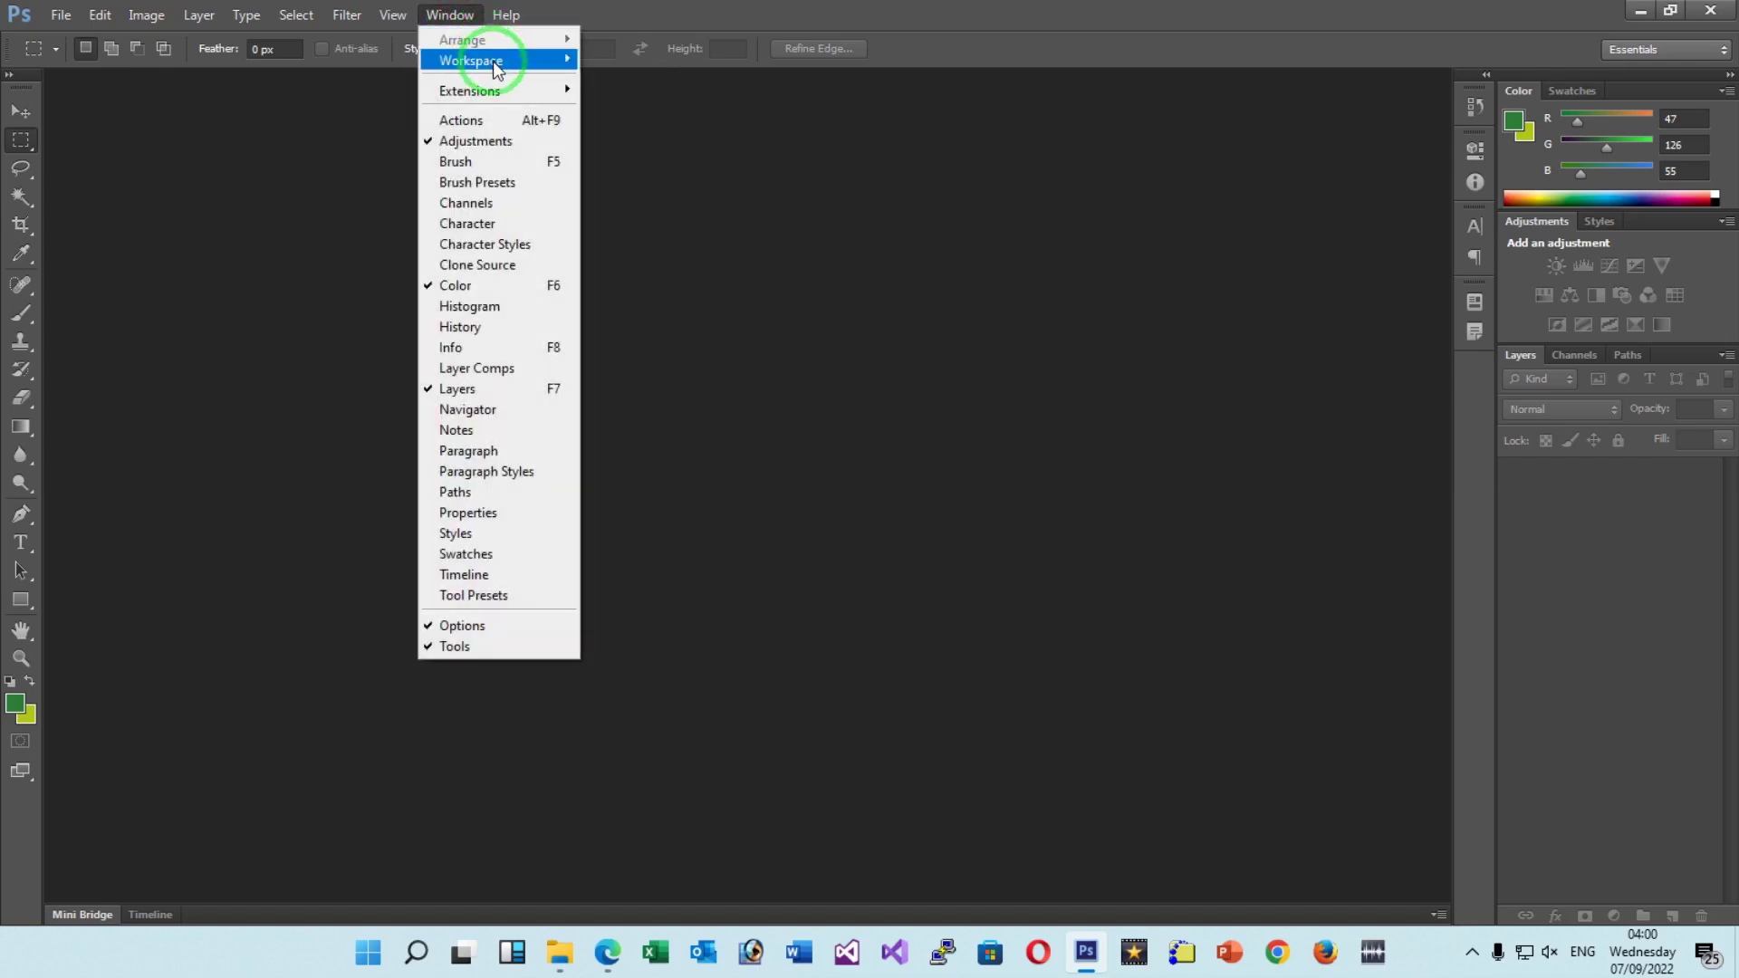
left_click(493, 62)
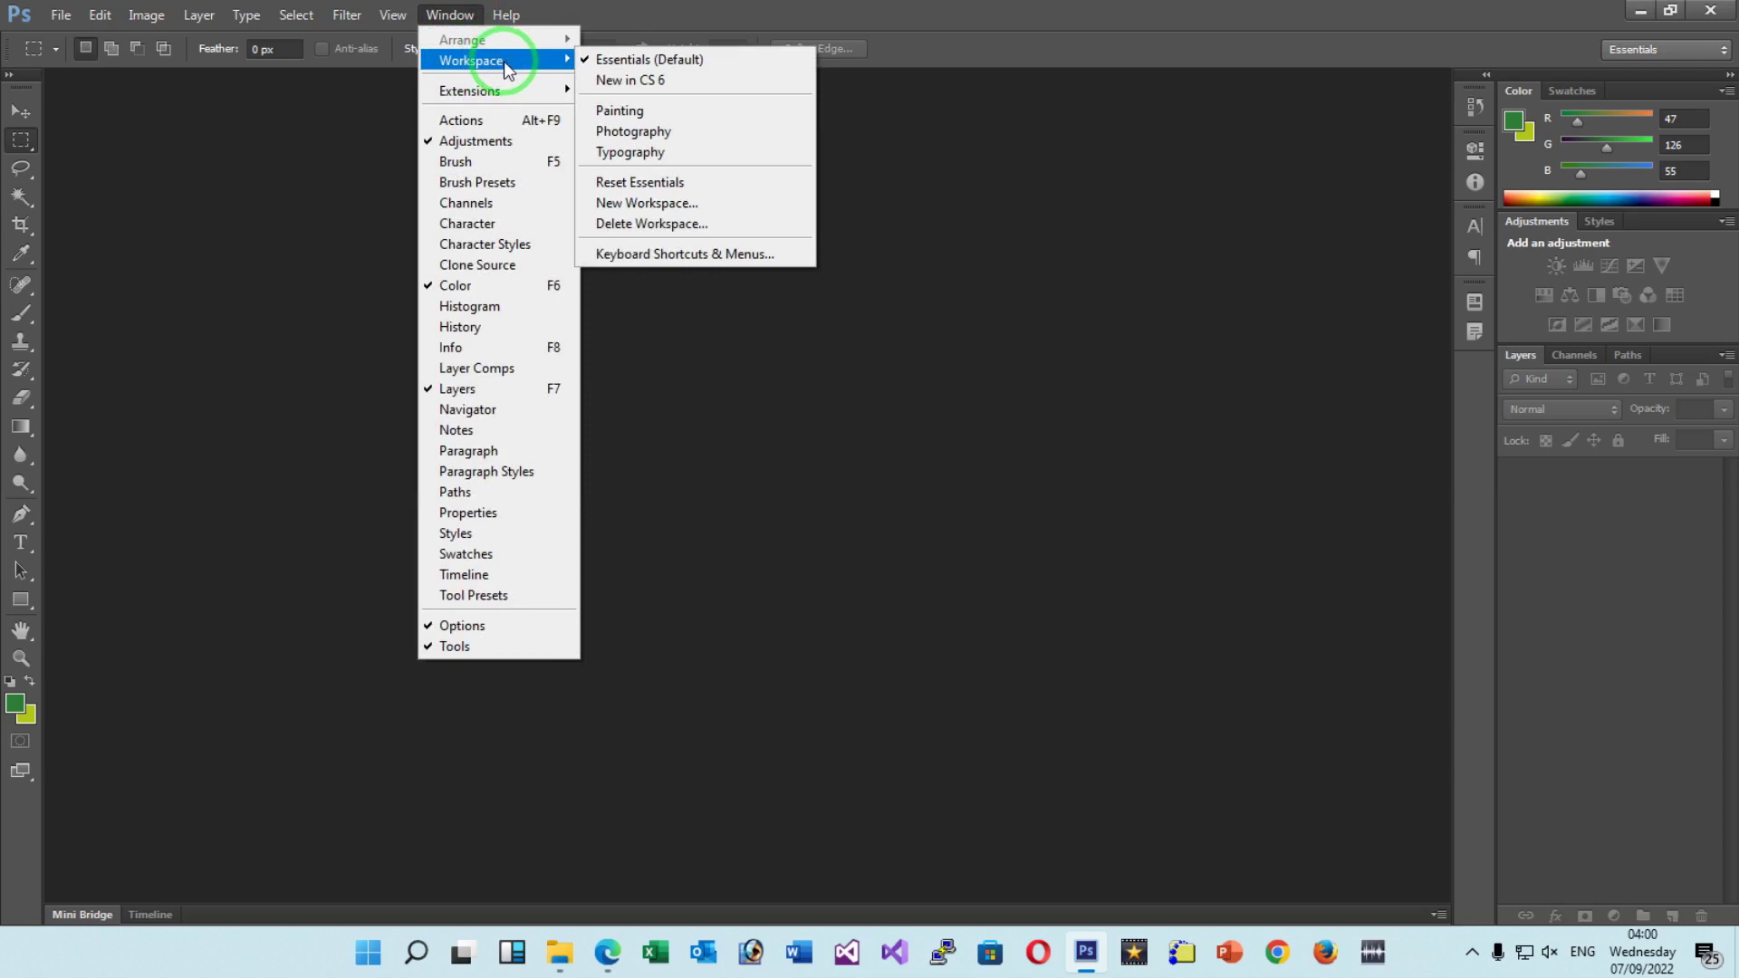
left_click(716, 87)
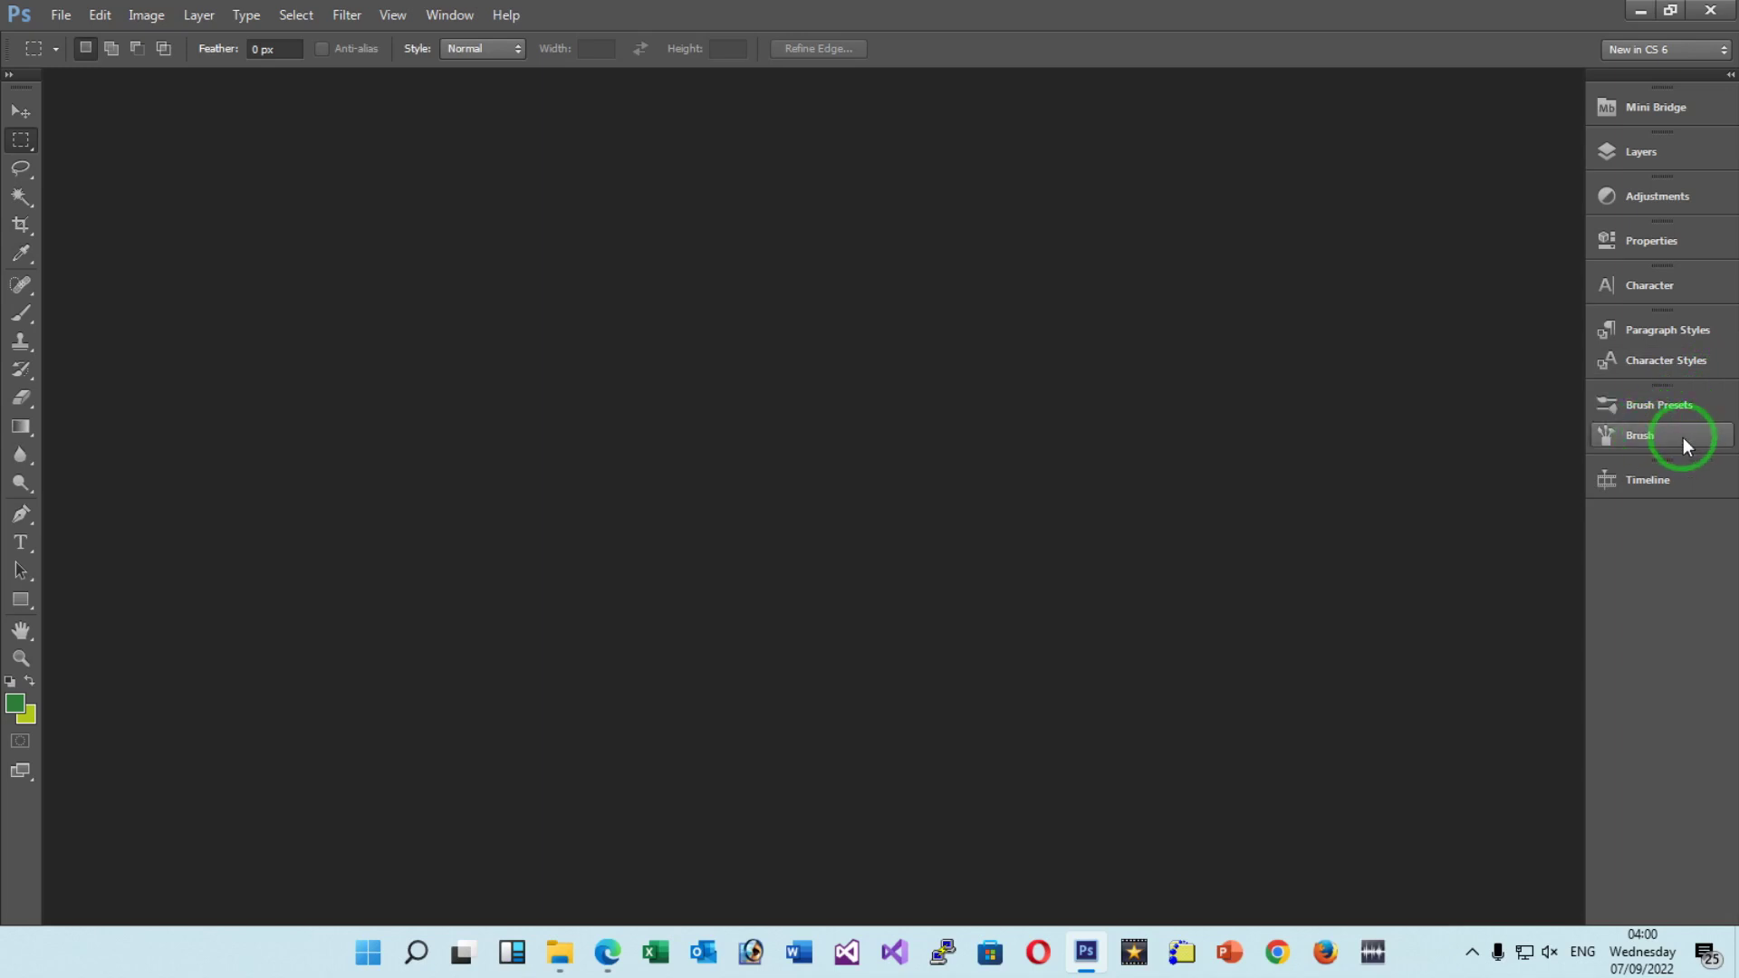
Expand the Timeline, Brush, Brush Presets and Character Styles panels in turn.
left_click(1705, 493)
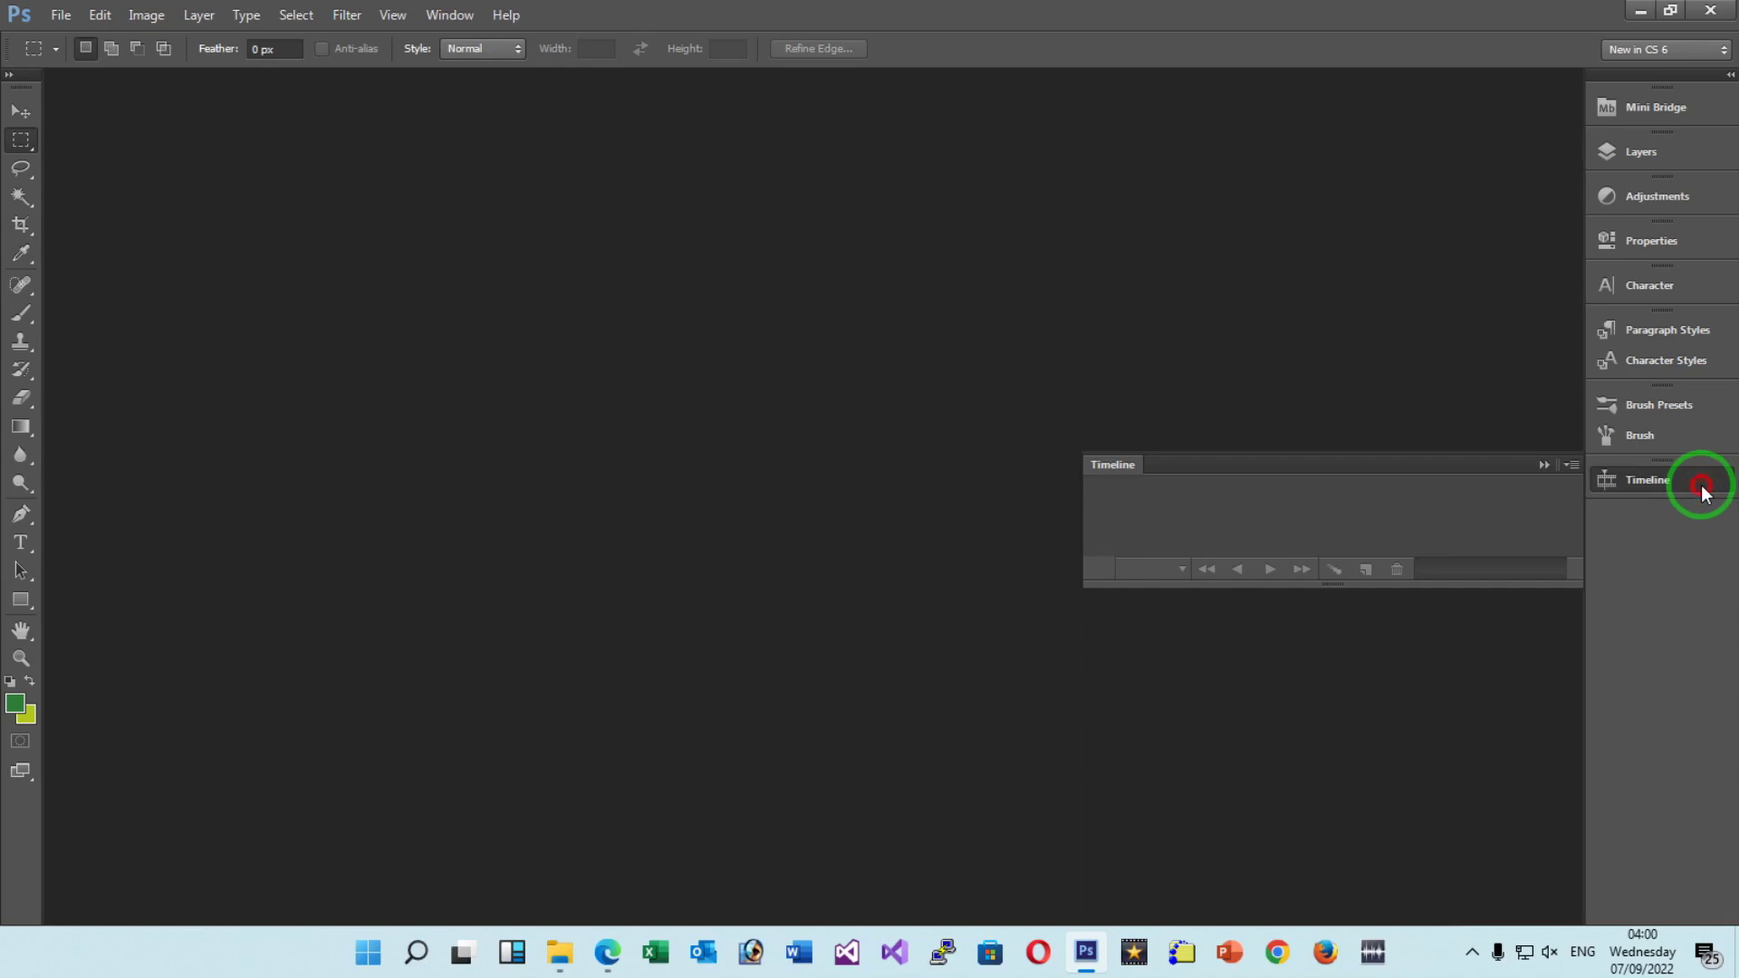
left_click(1676, 443)
left_click(1677, 444)
left_click(1672, 411)
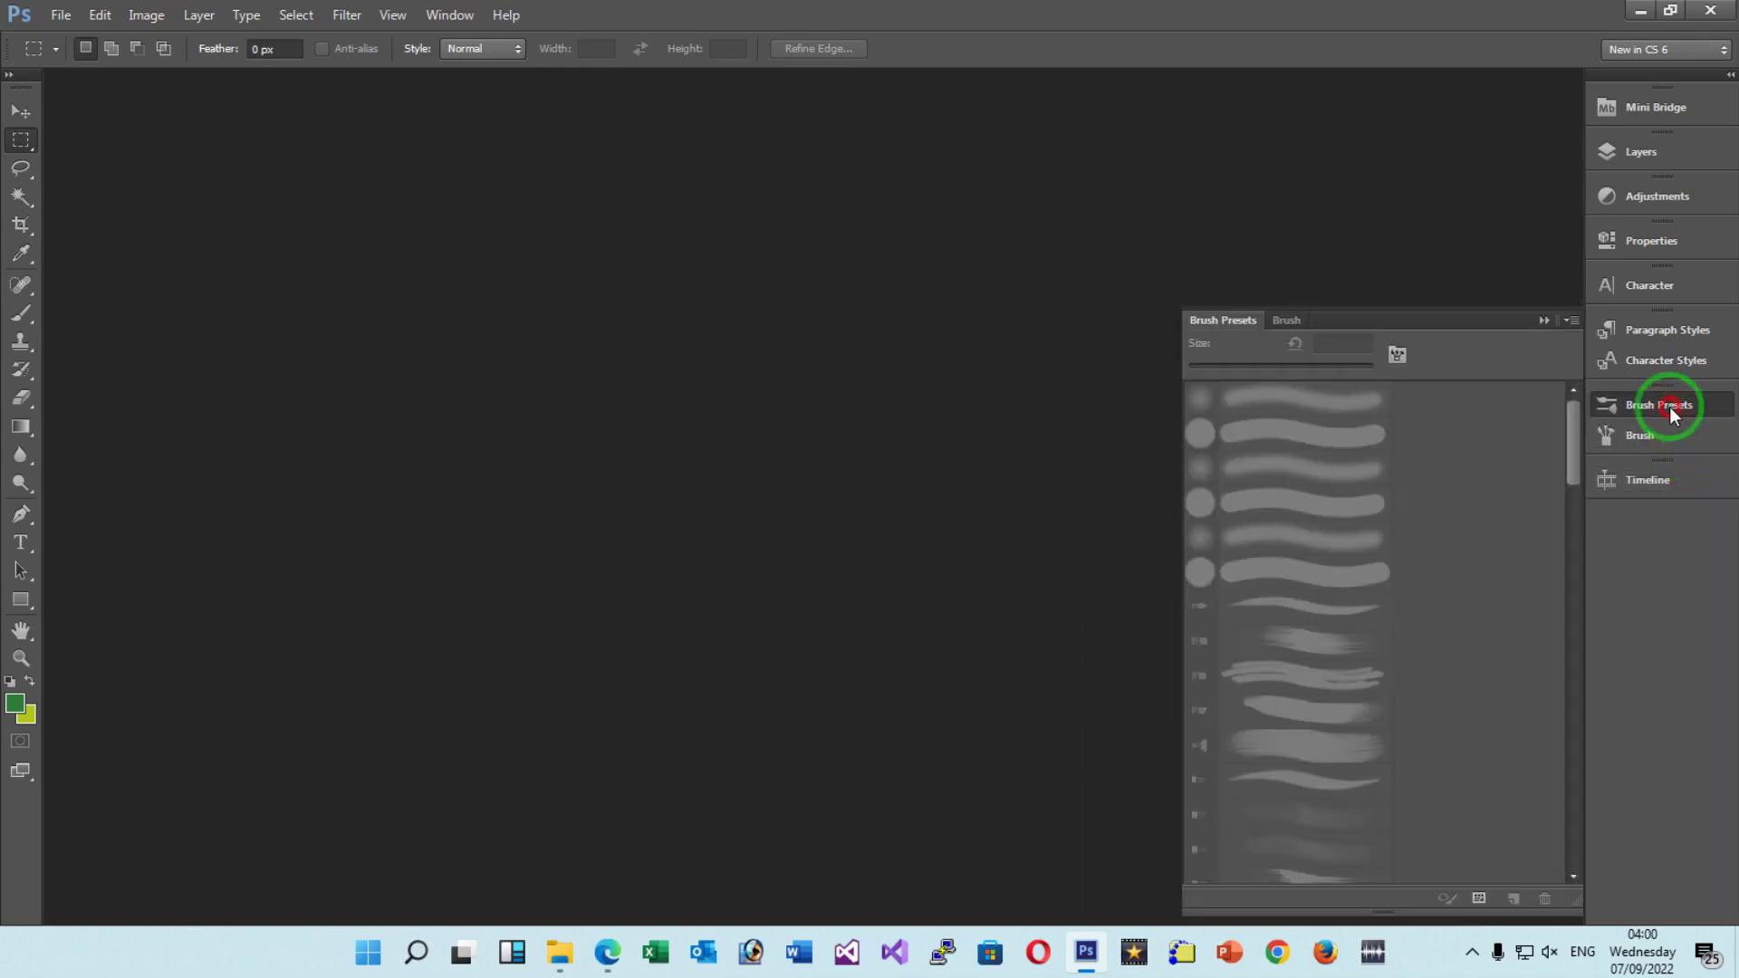
left_click(1672, 413)
left_click(1669, 367)
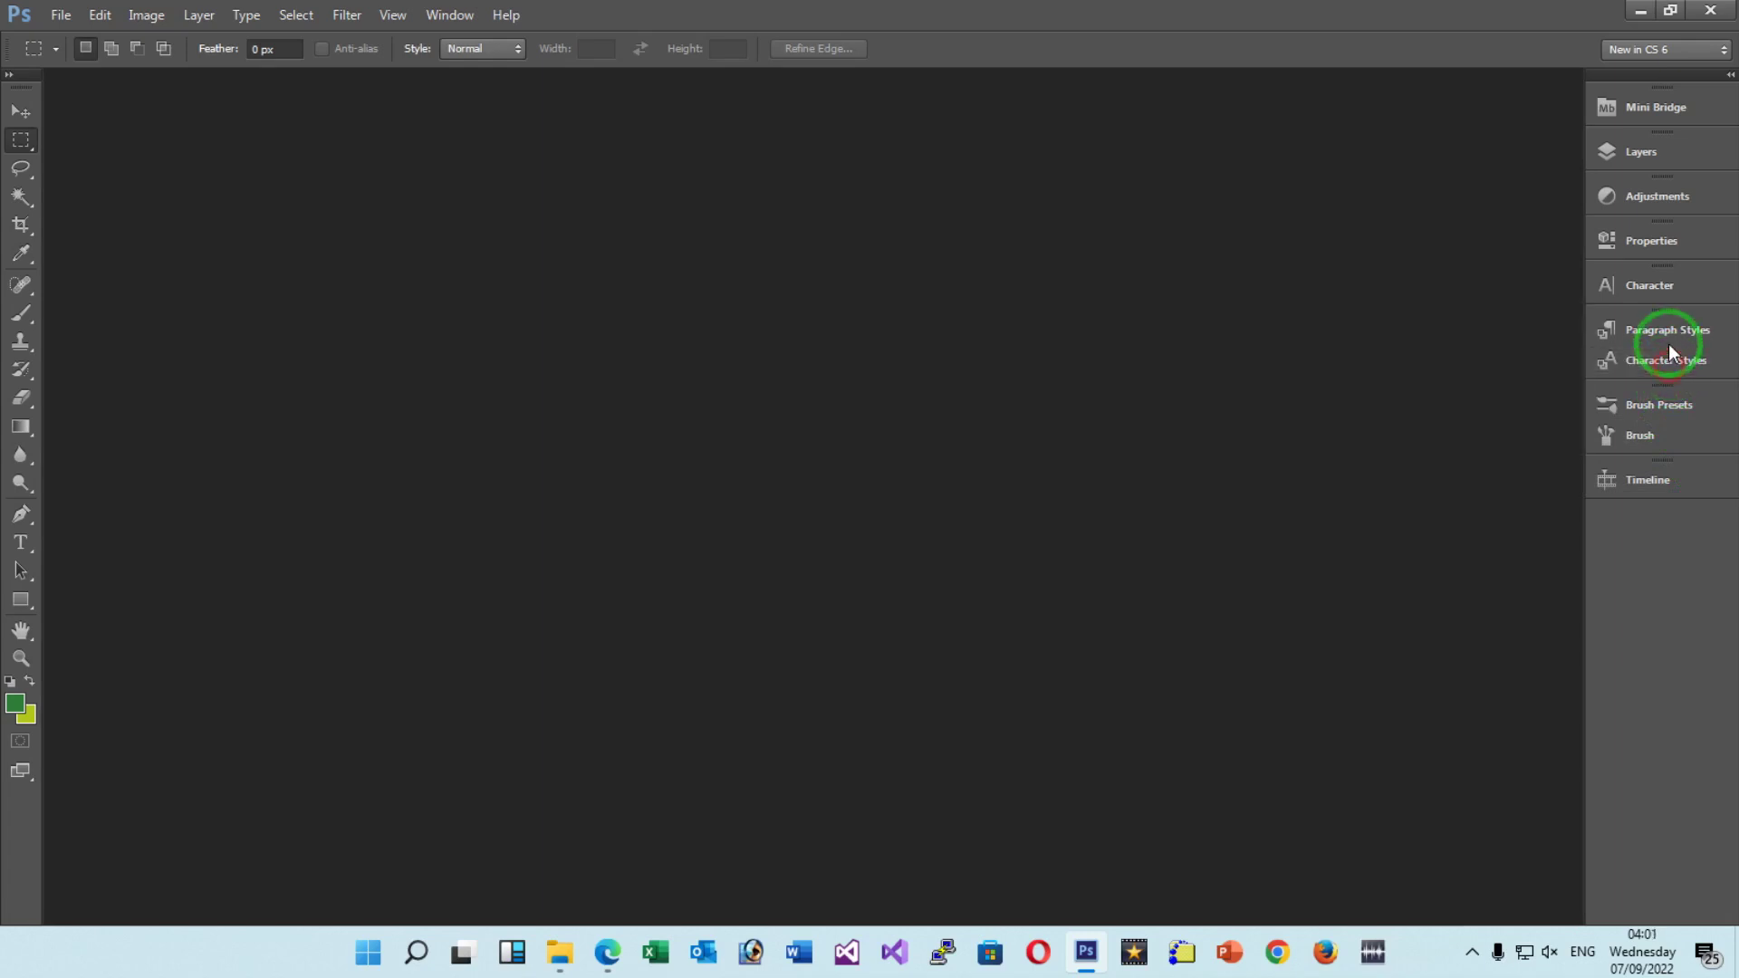
Preview the Paragraph Styles, Character, Properties and Layers panels, then collapse Layers.
left_click(1669, 347)
left_click(1661, 298)
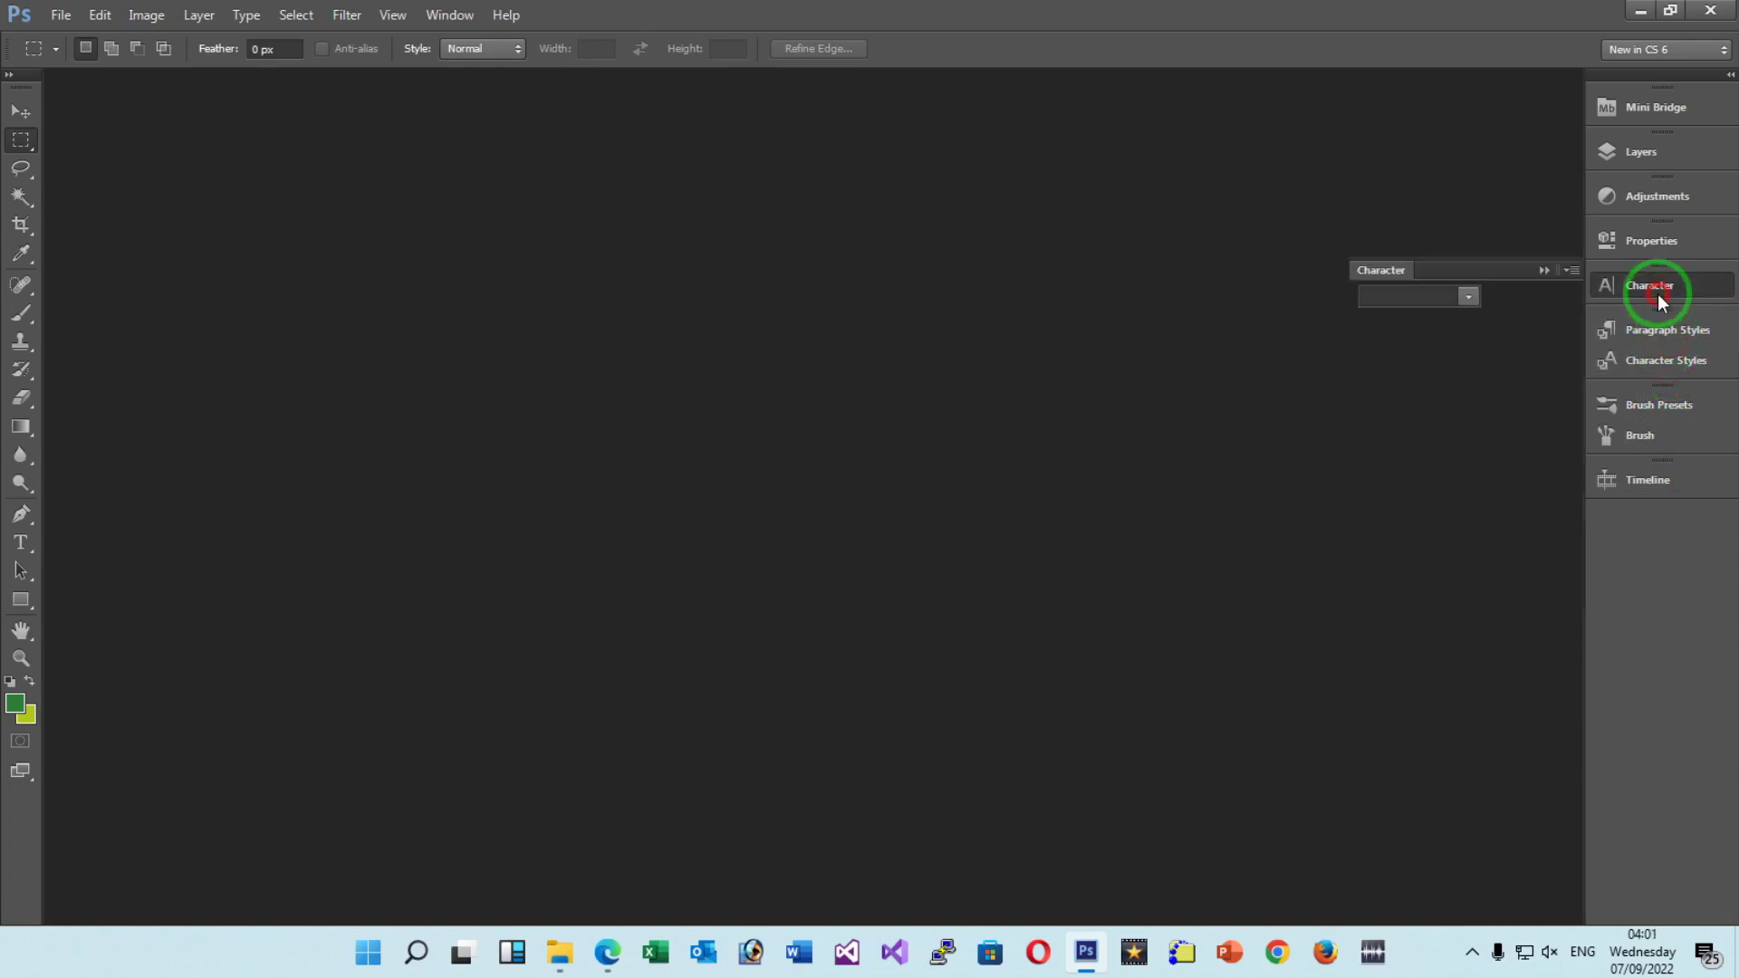
left_click(1649, 236)
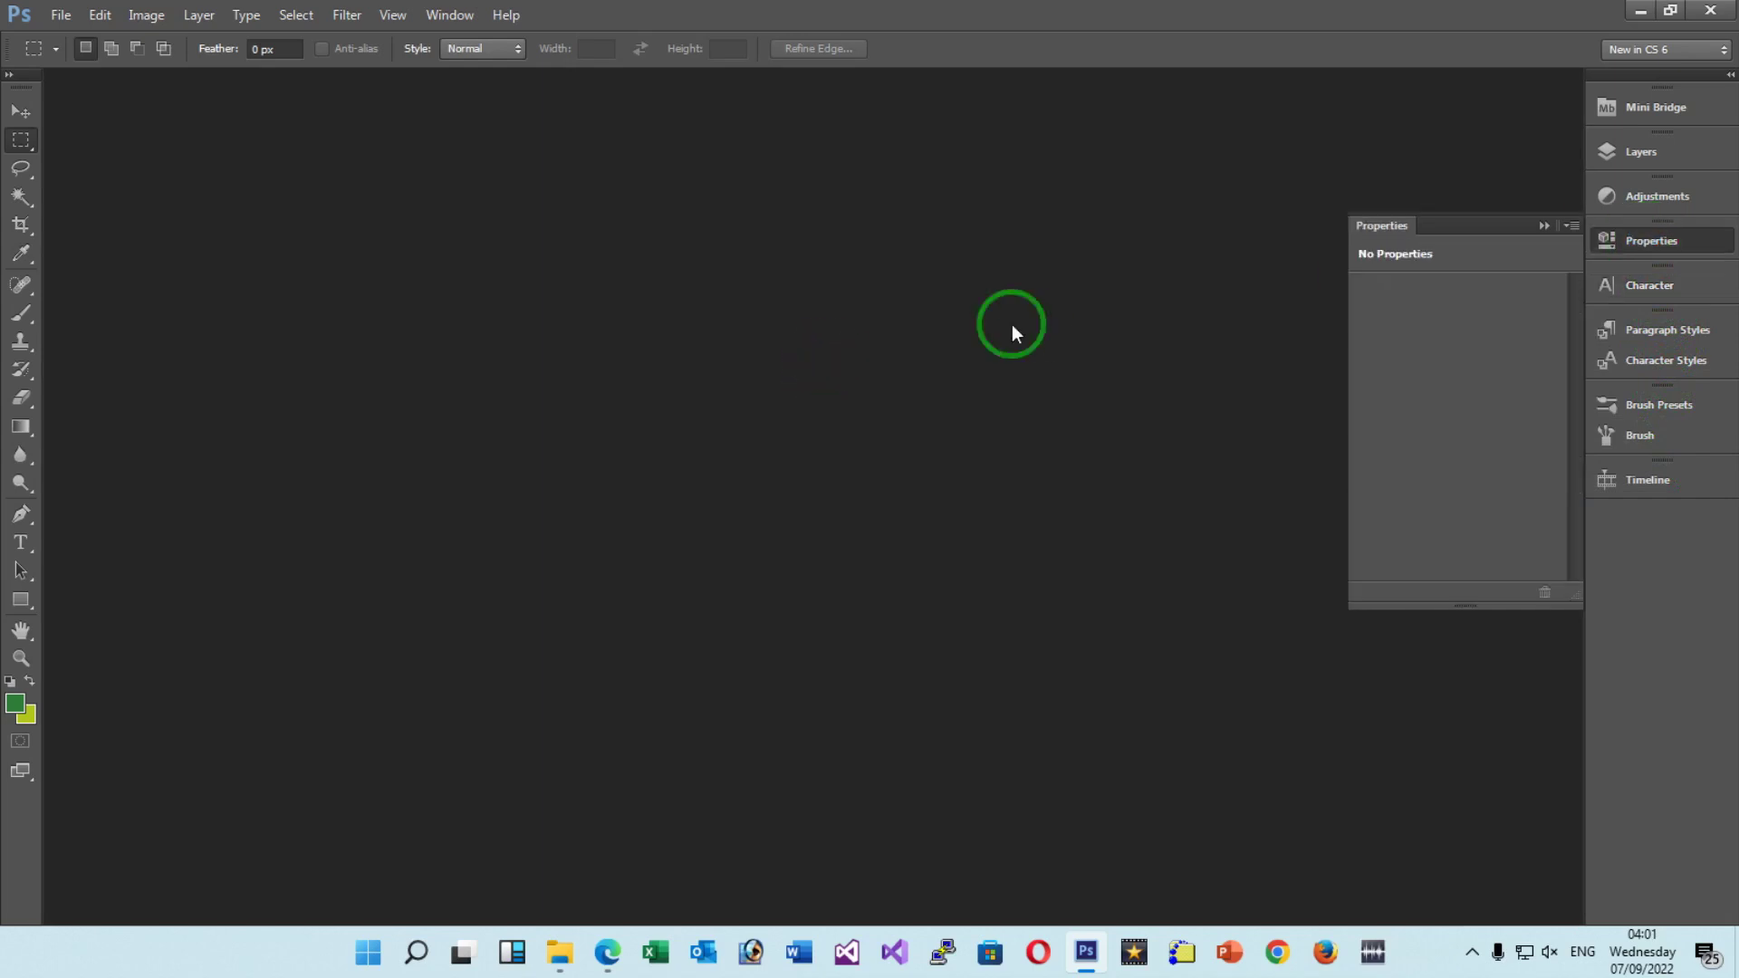
left_click(1641, 150)
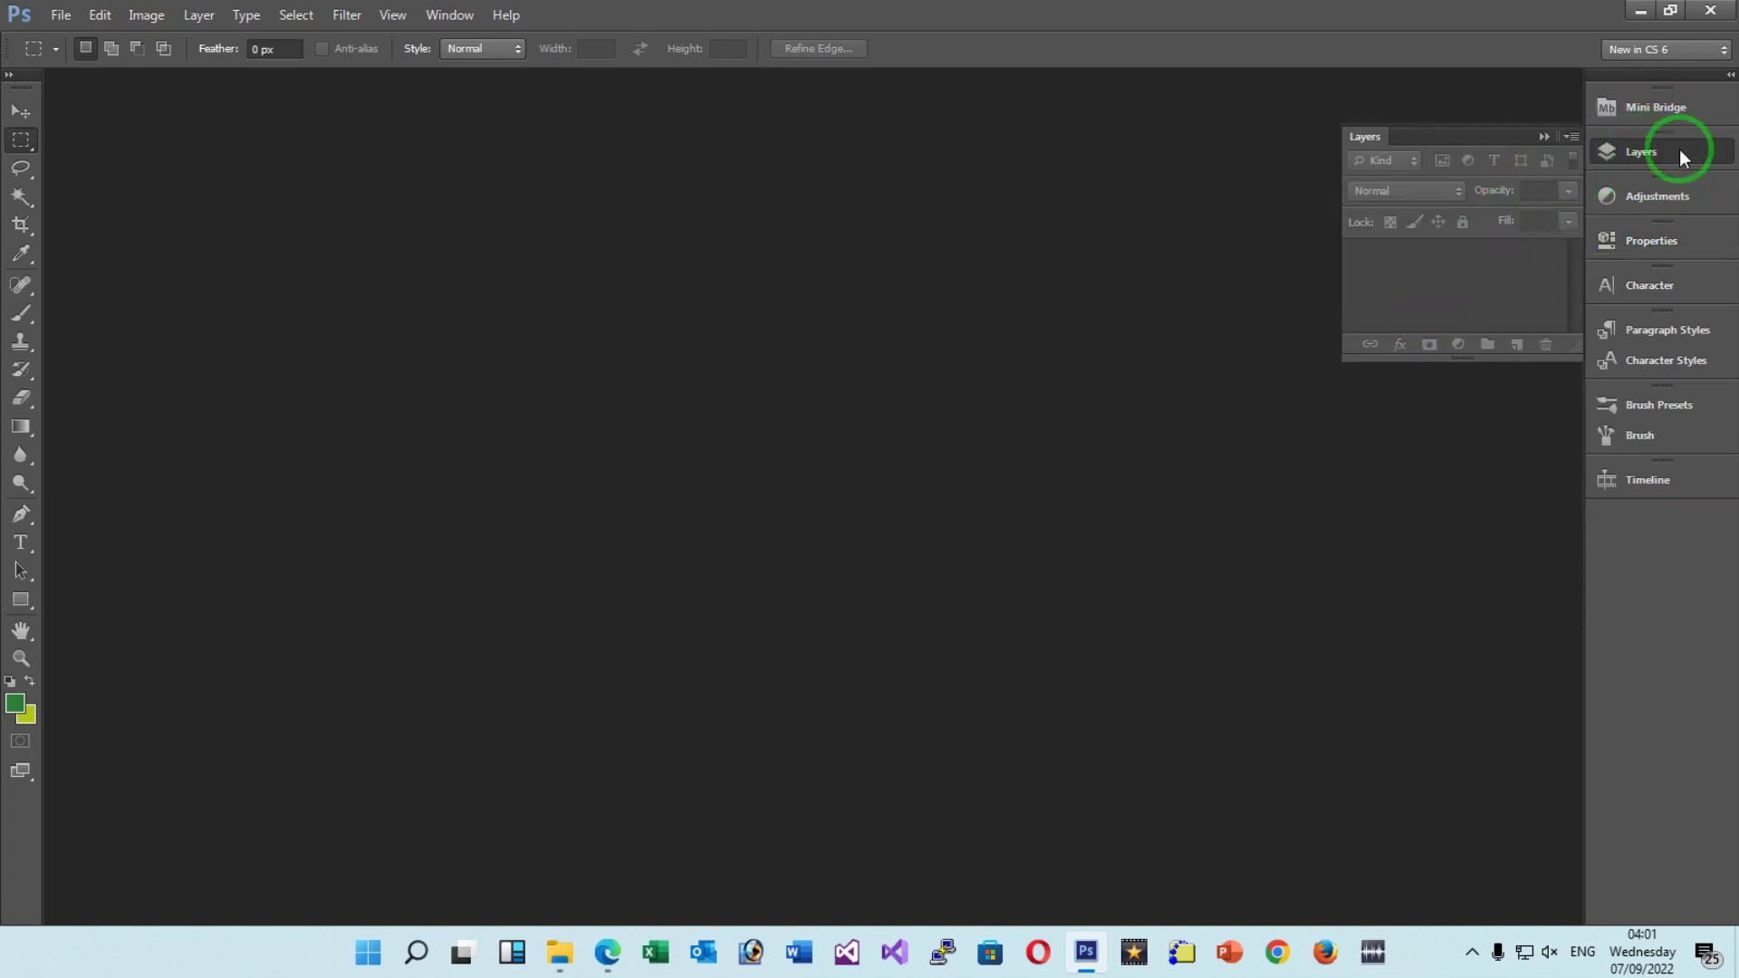
left_click(1680, 150)
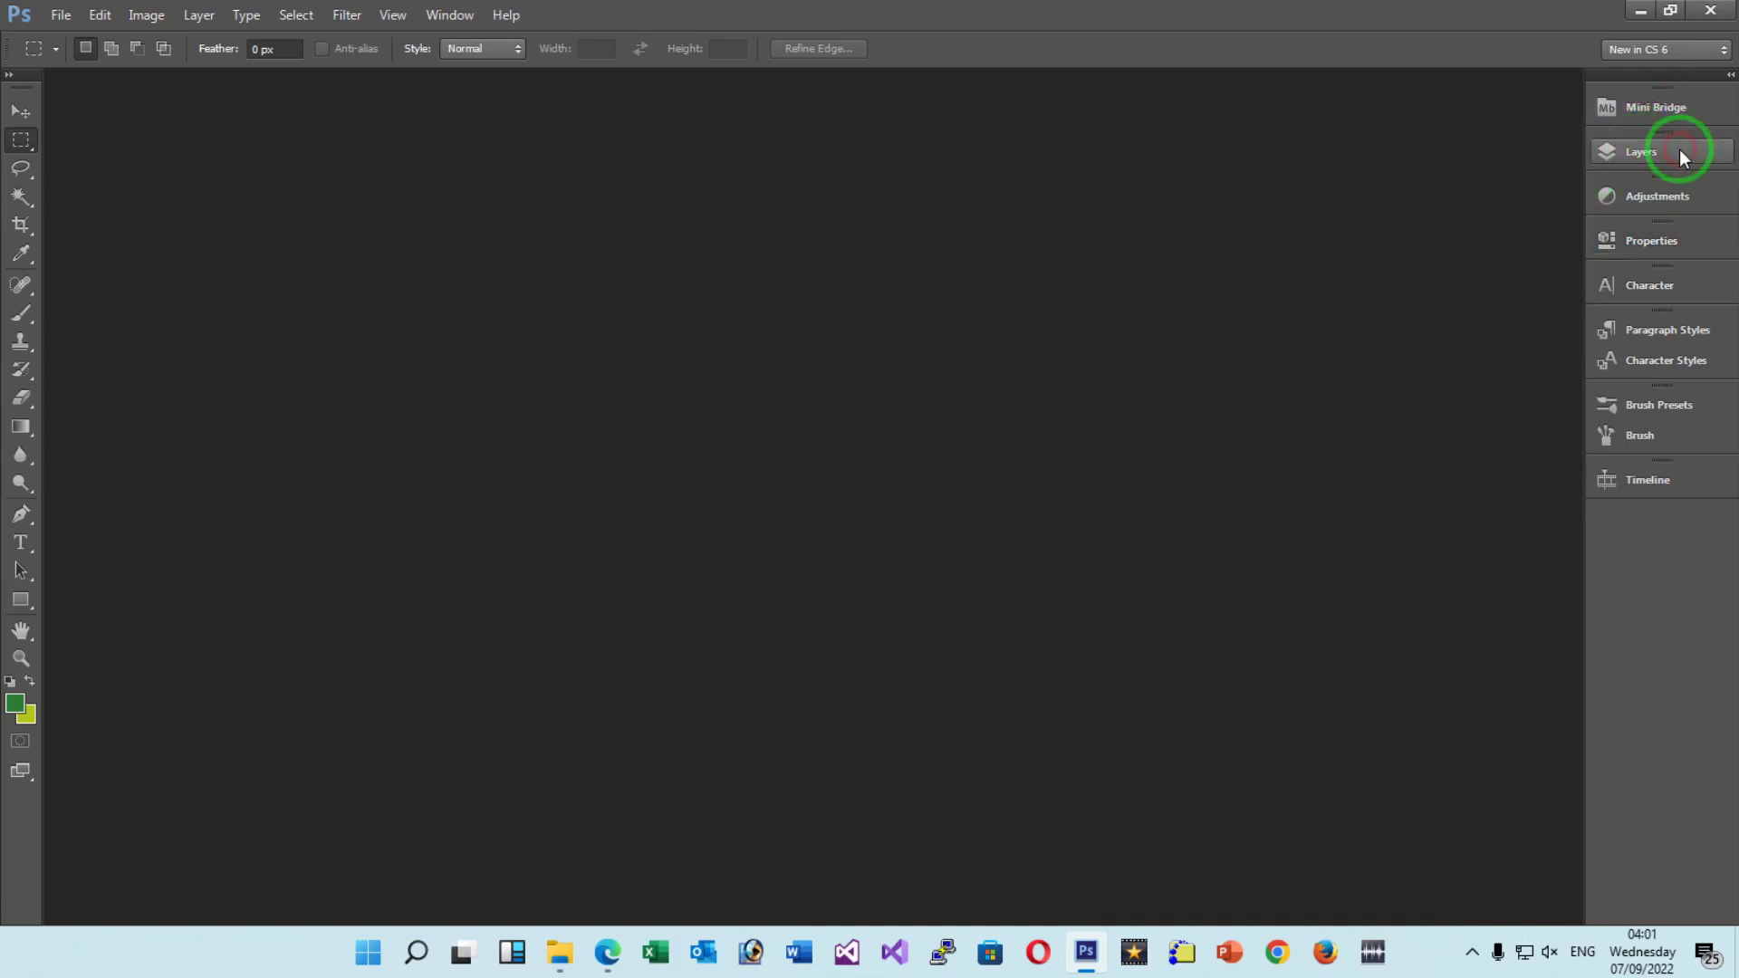
Switch back to the Essentials workspace, then to the Photography workspace.
left_click(449, 14)
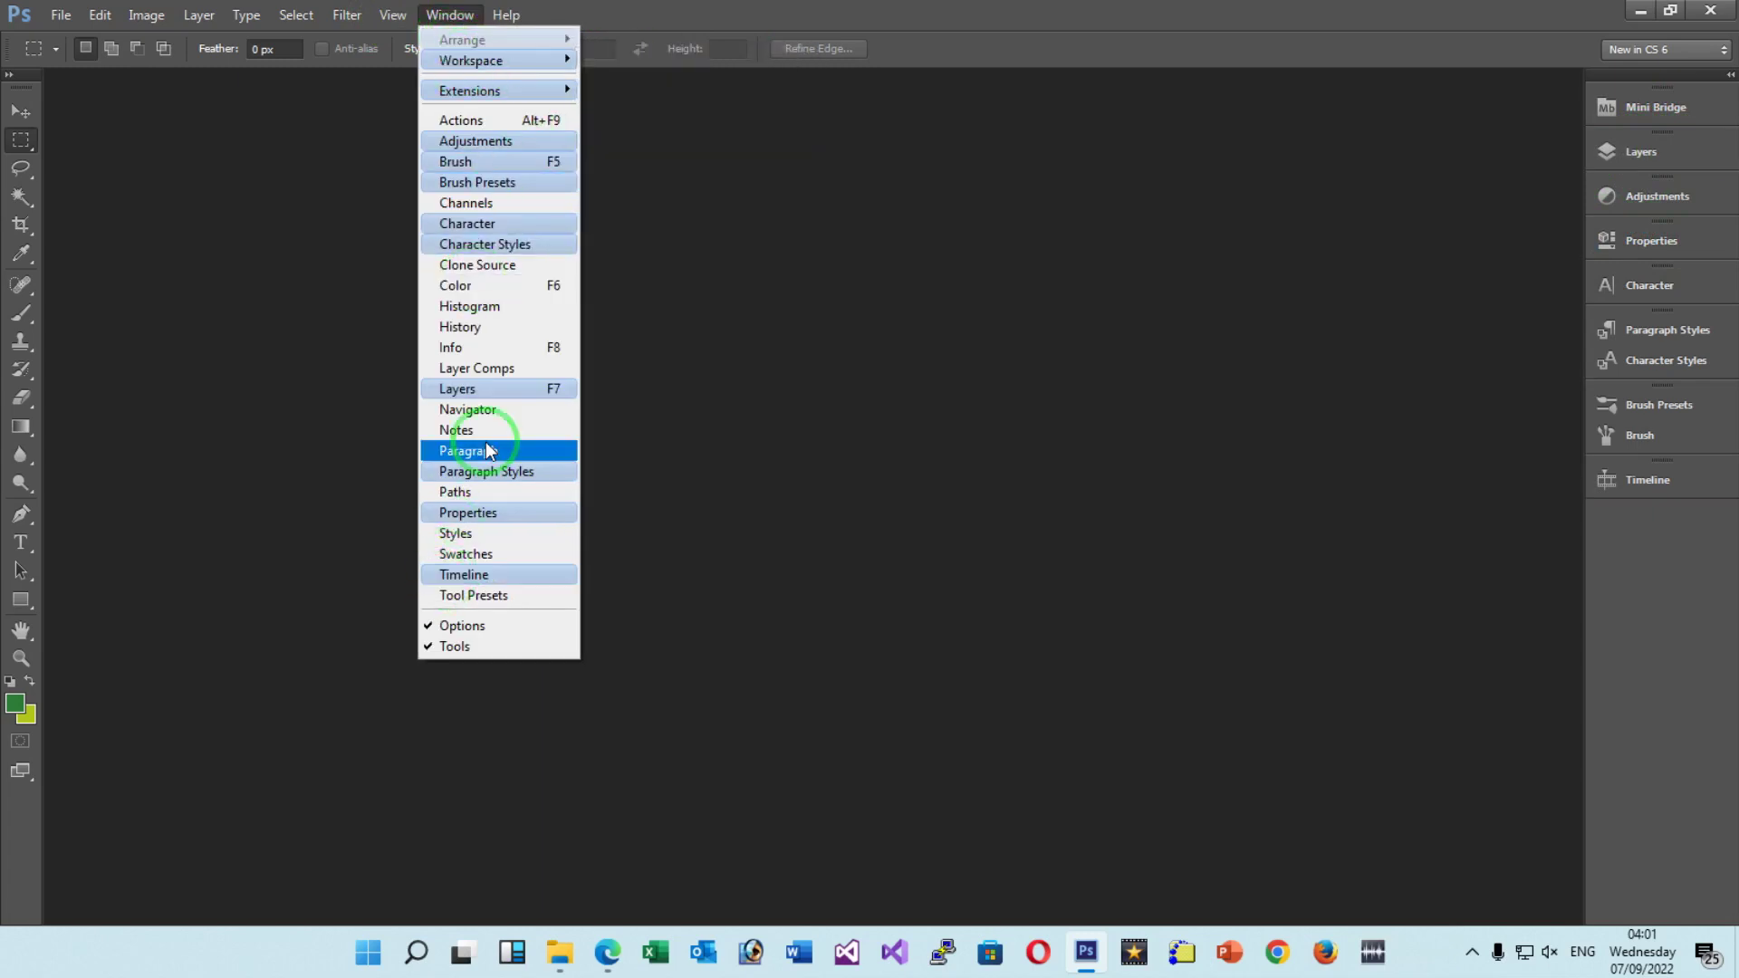
mouse_move(471, 60)
left_click(668, 59)
left_click(447, 15)
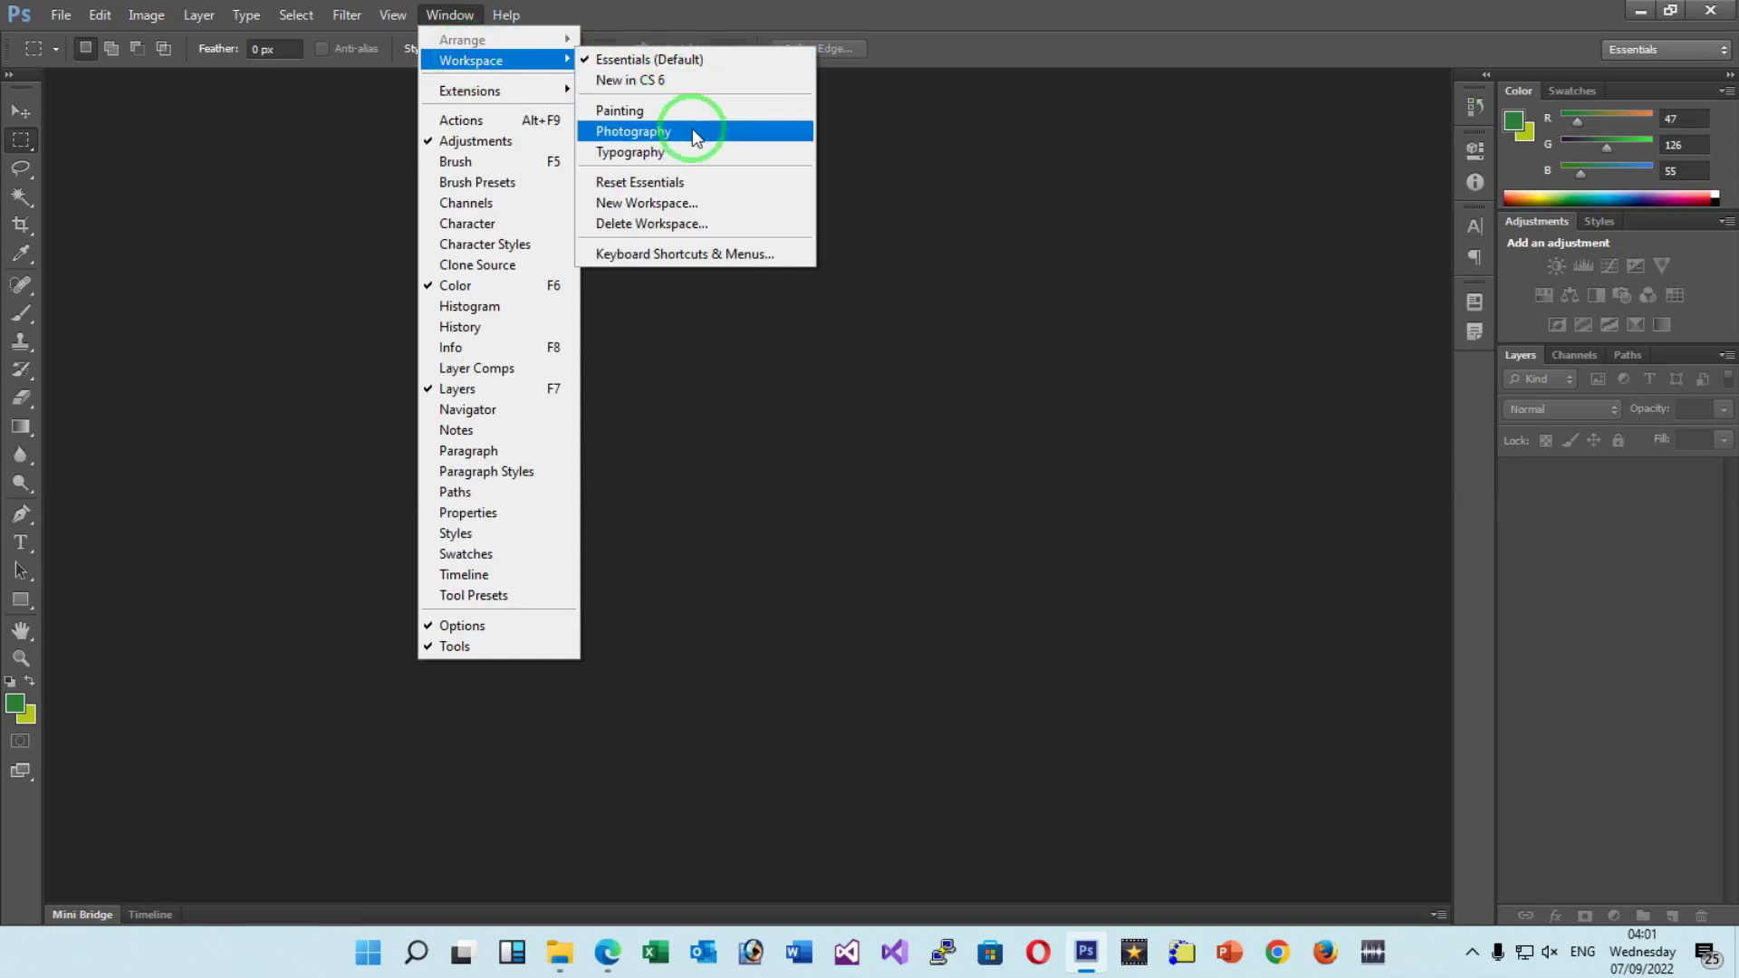
left_click(695, 137)
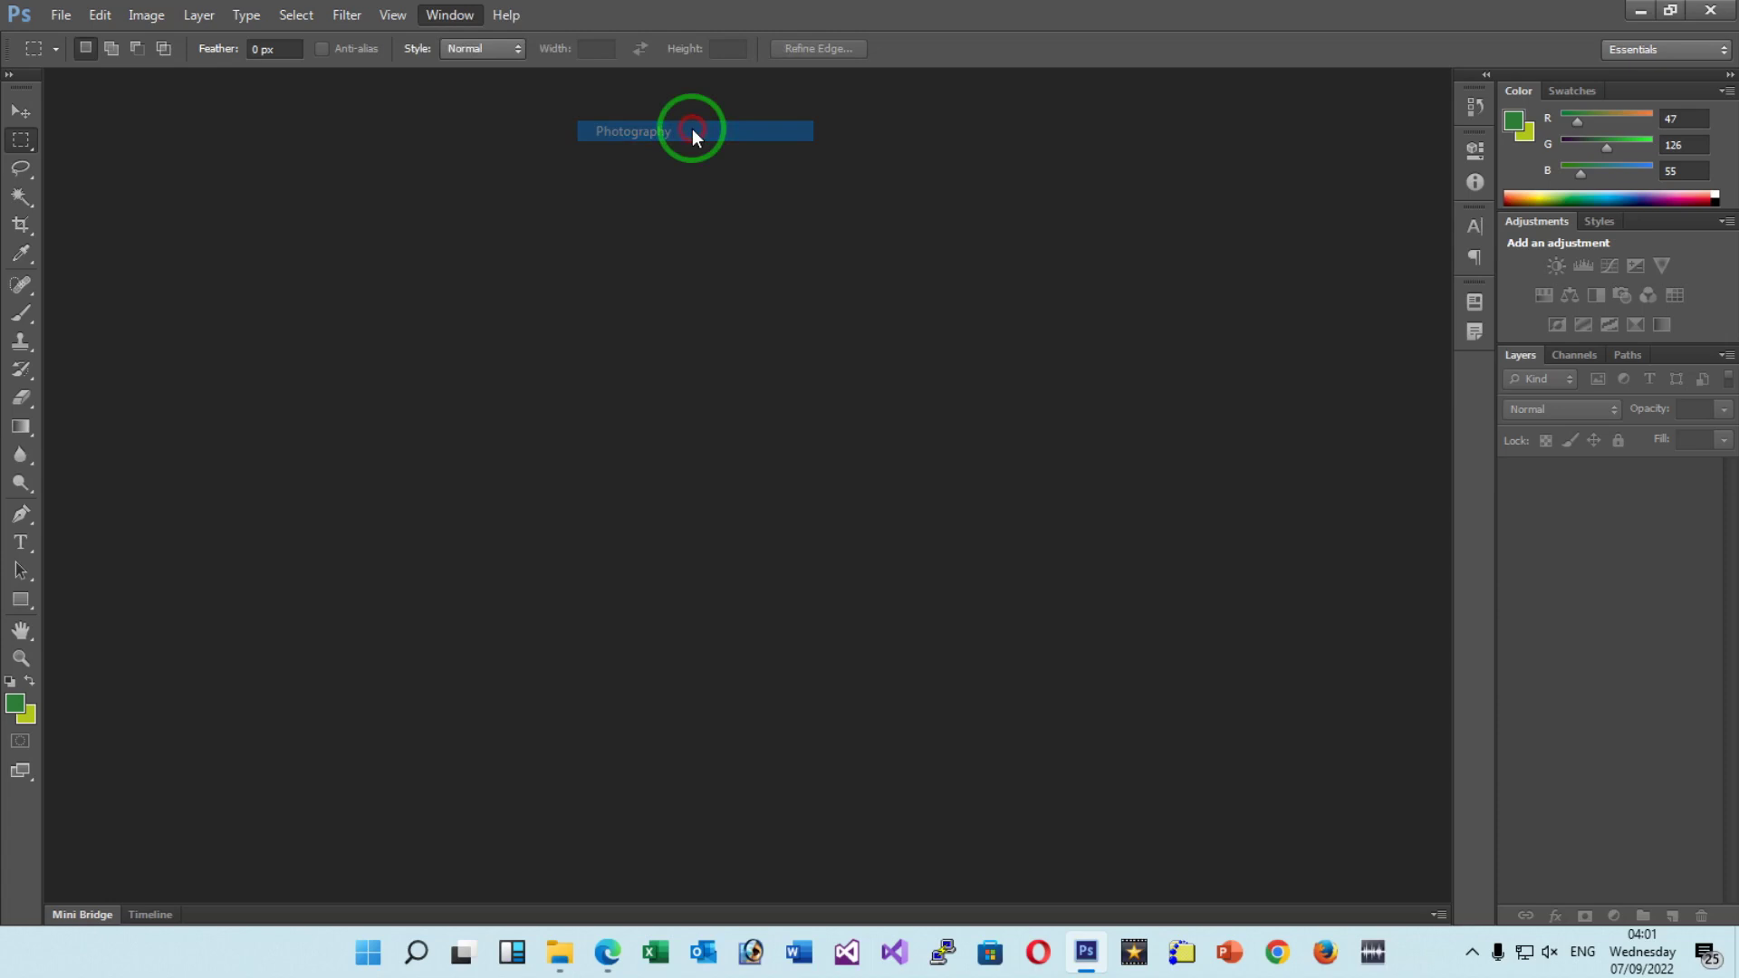
left_click(449, 14)
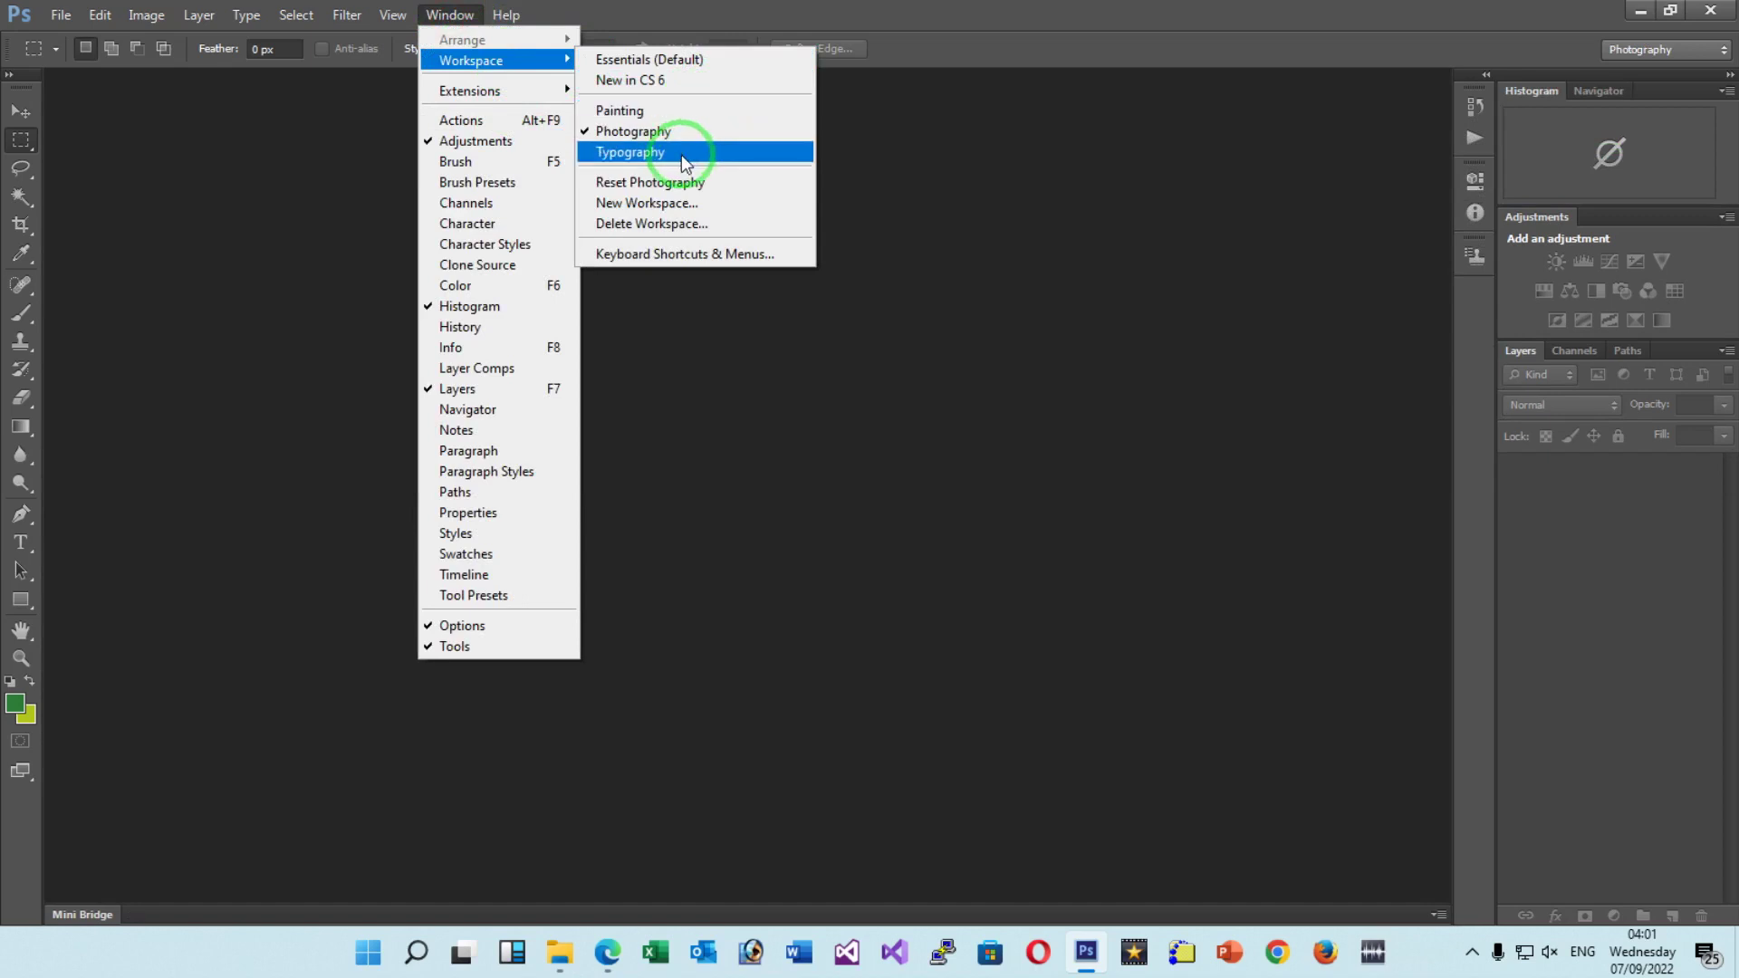
Switch to Typography, reset it to its defaults, then return to Essentials.
mouse_move(471, 60)
left_click(683, 156)
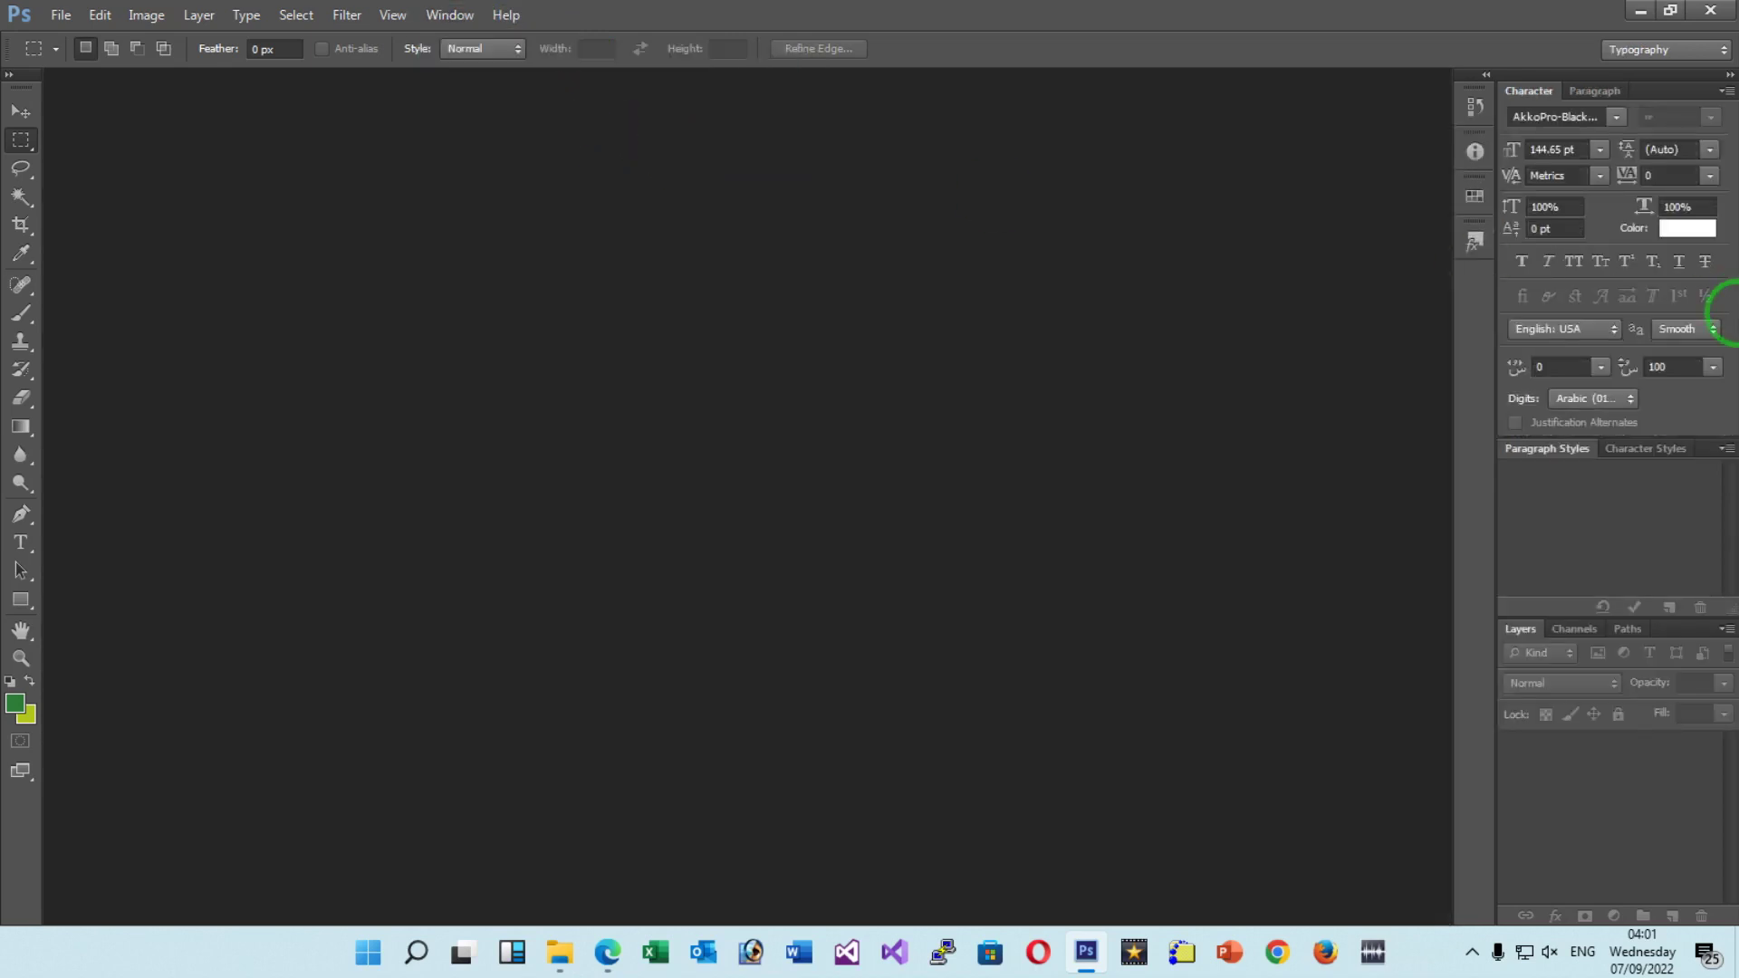
left_click(451, 14)
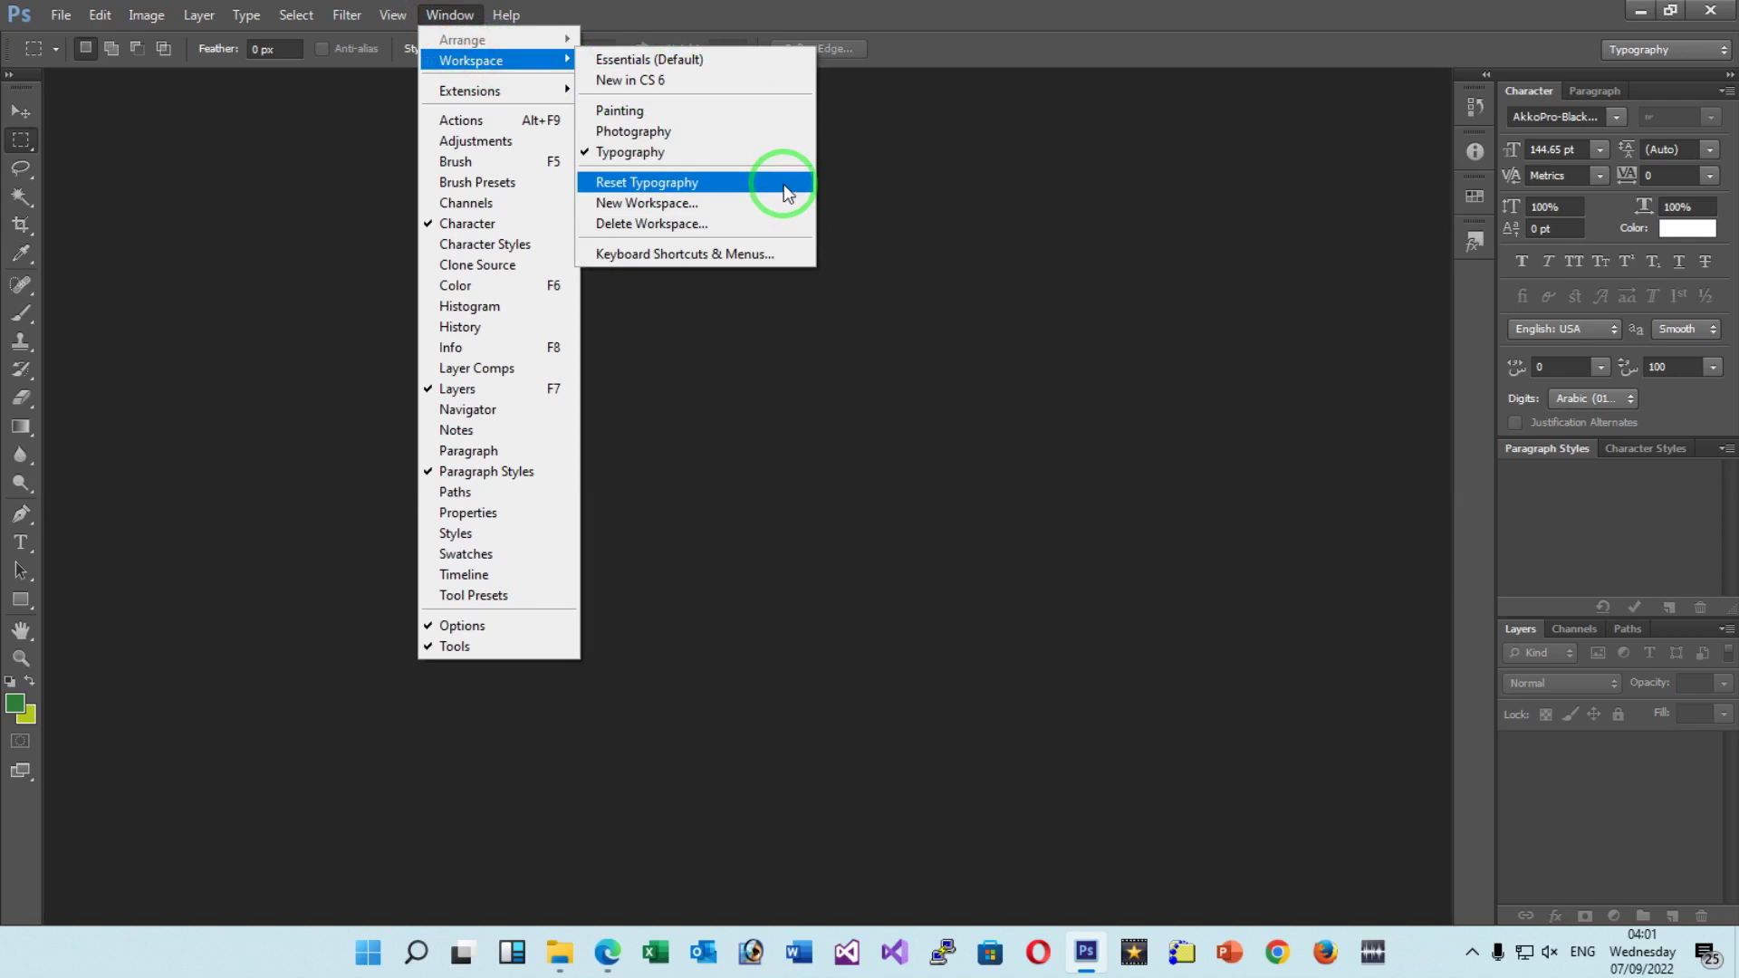
left_click(785, 183)
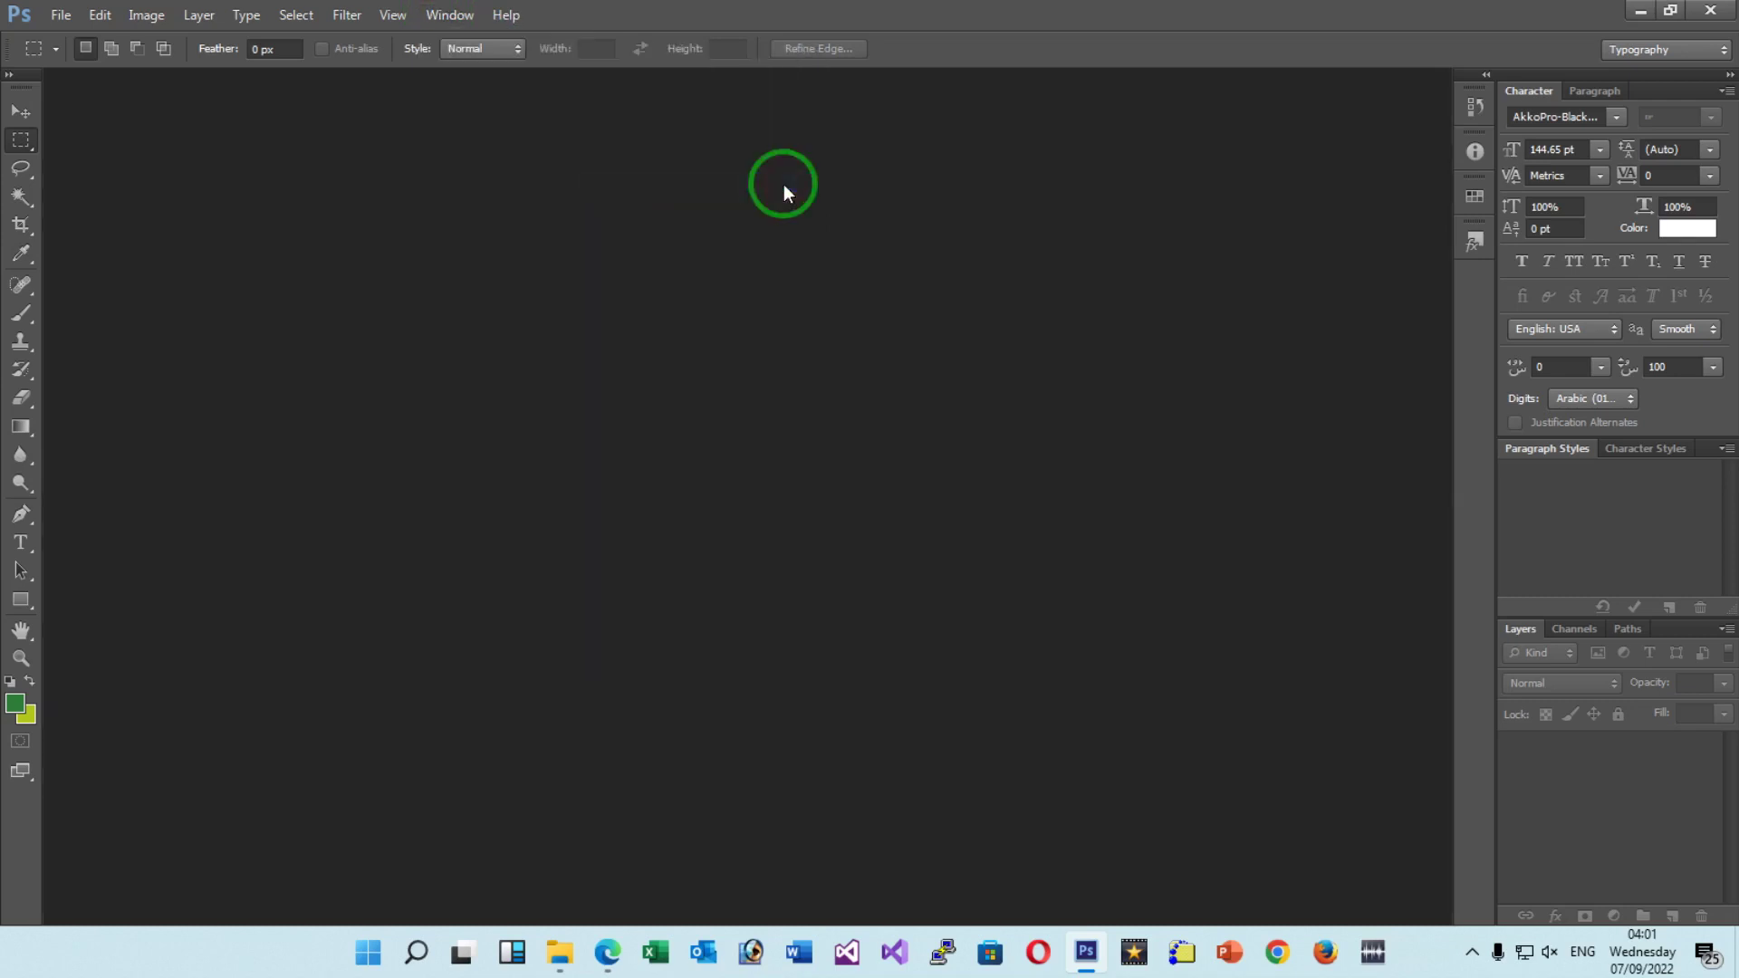
left_click(453, 15)
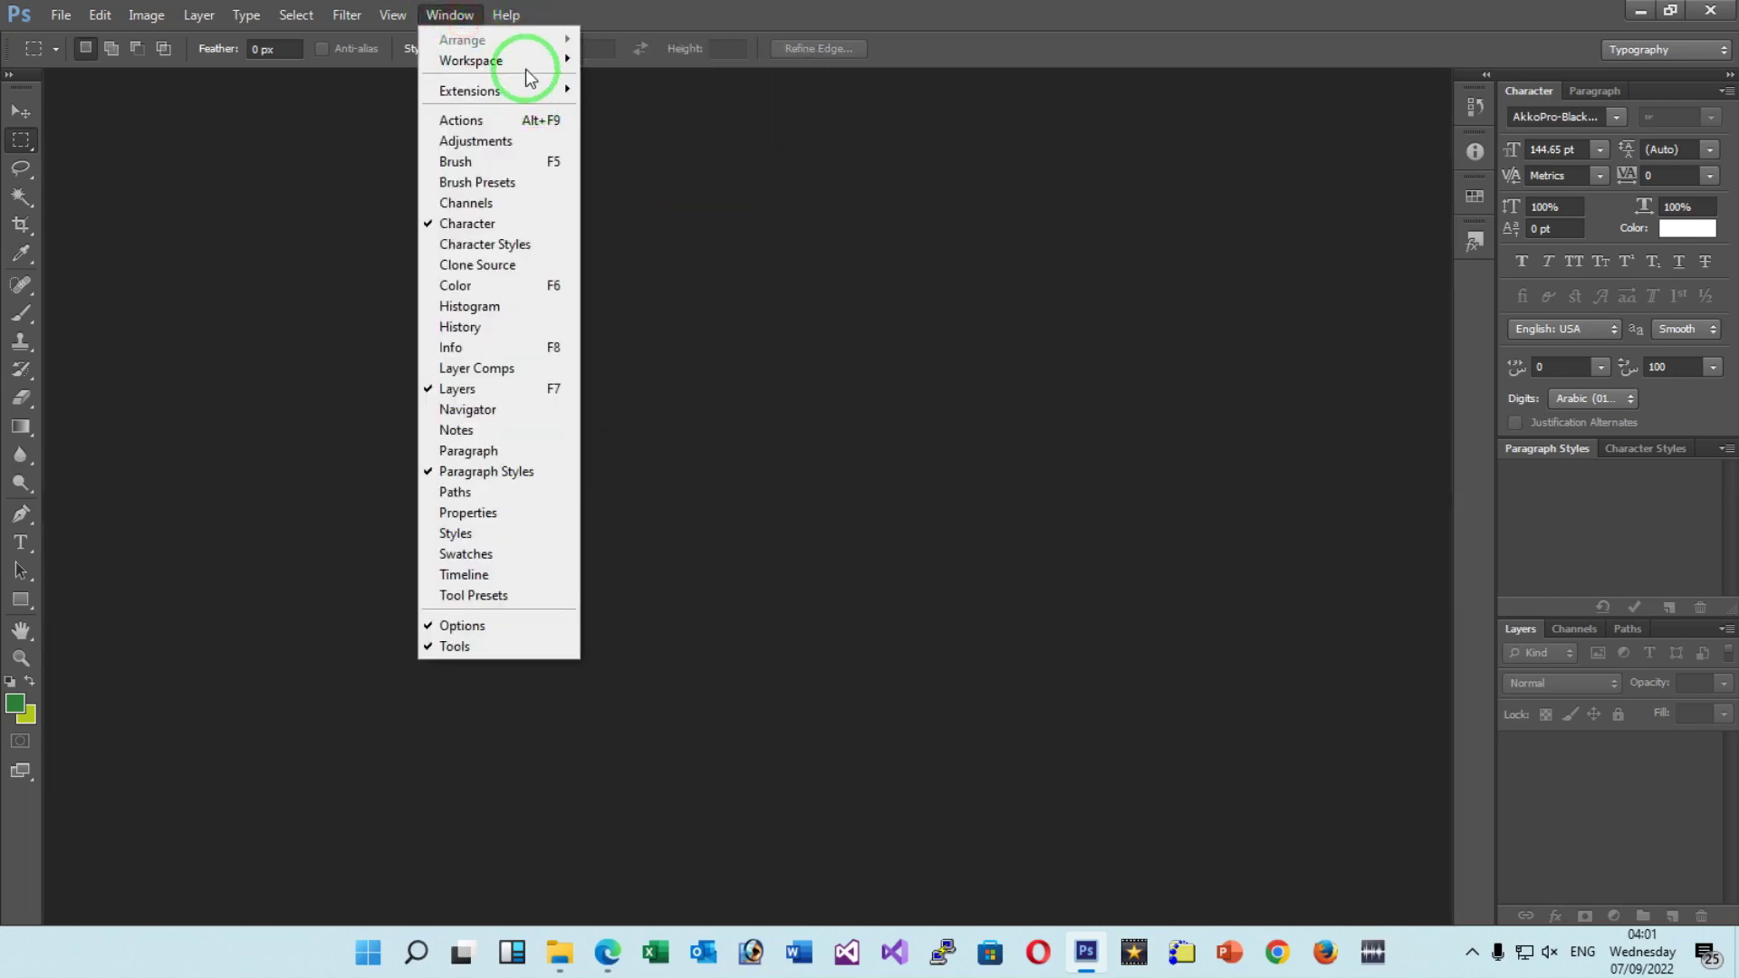
mouse_move(472, 59)
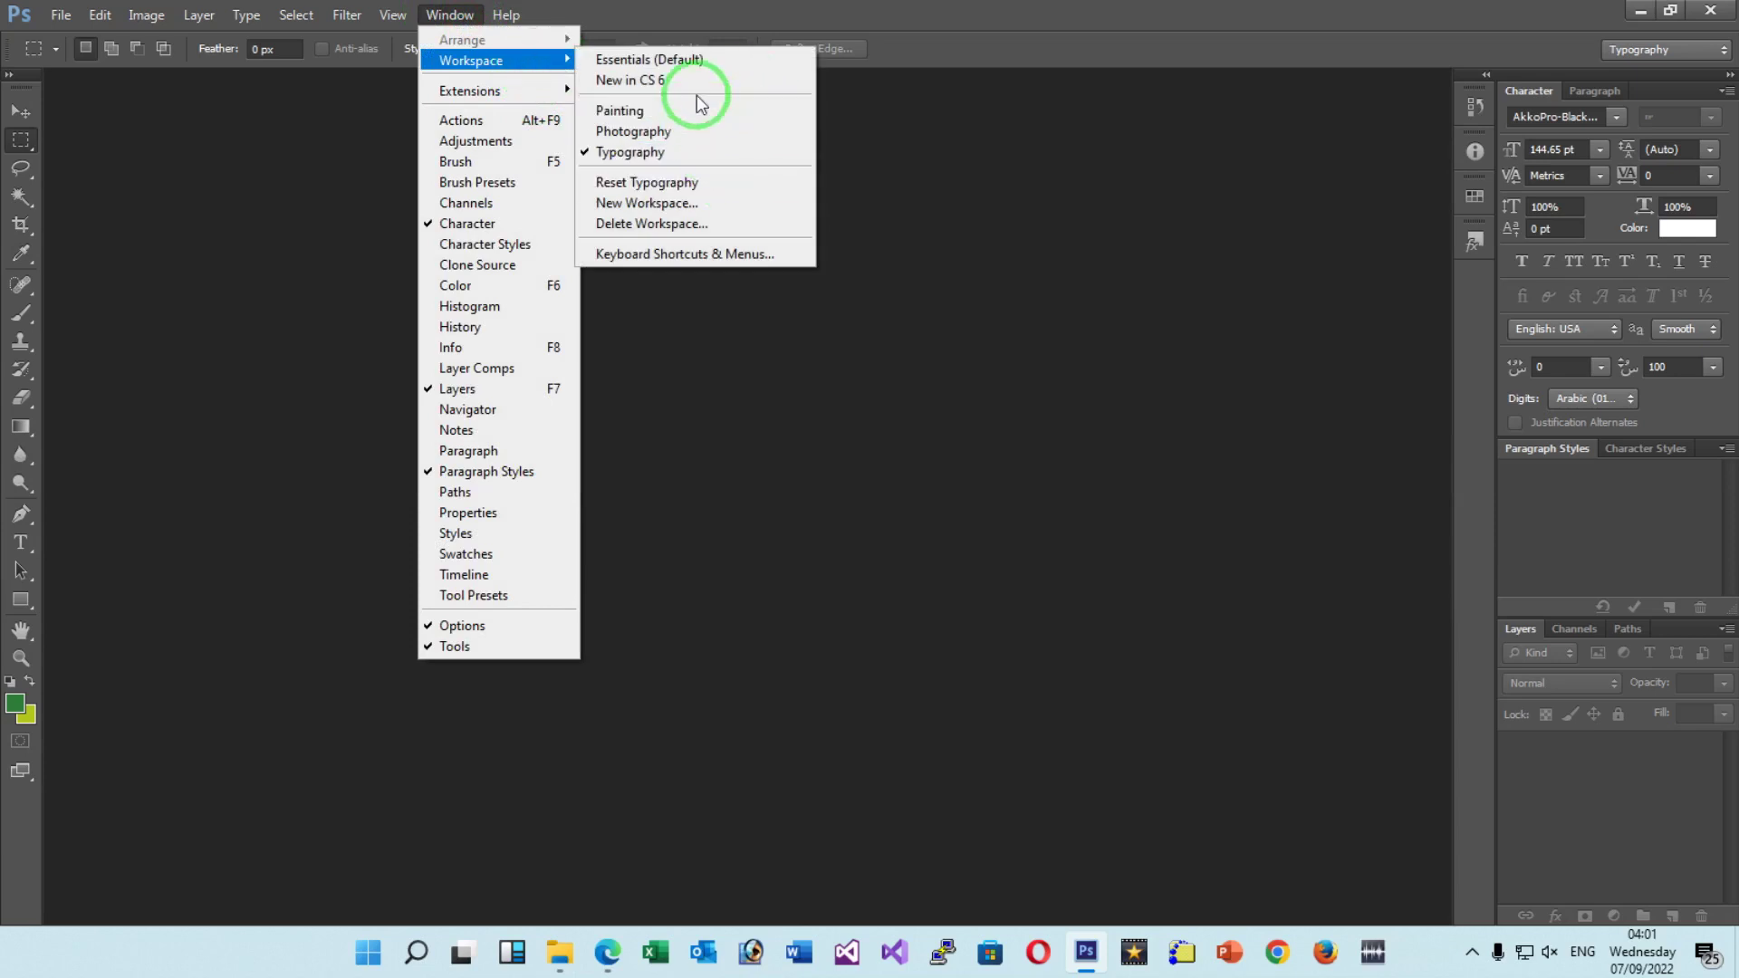
left_click(692, 56)
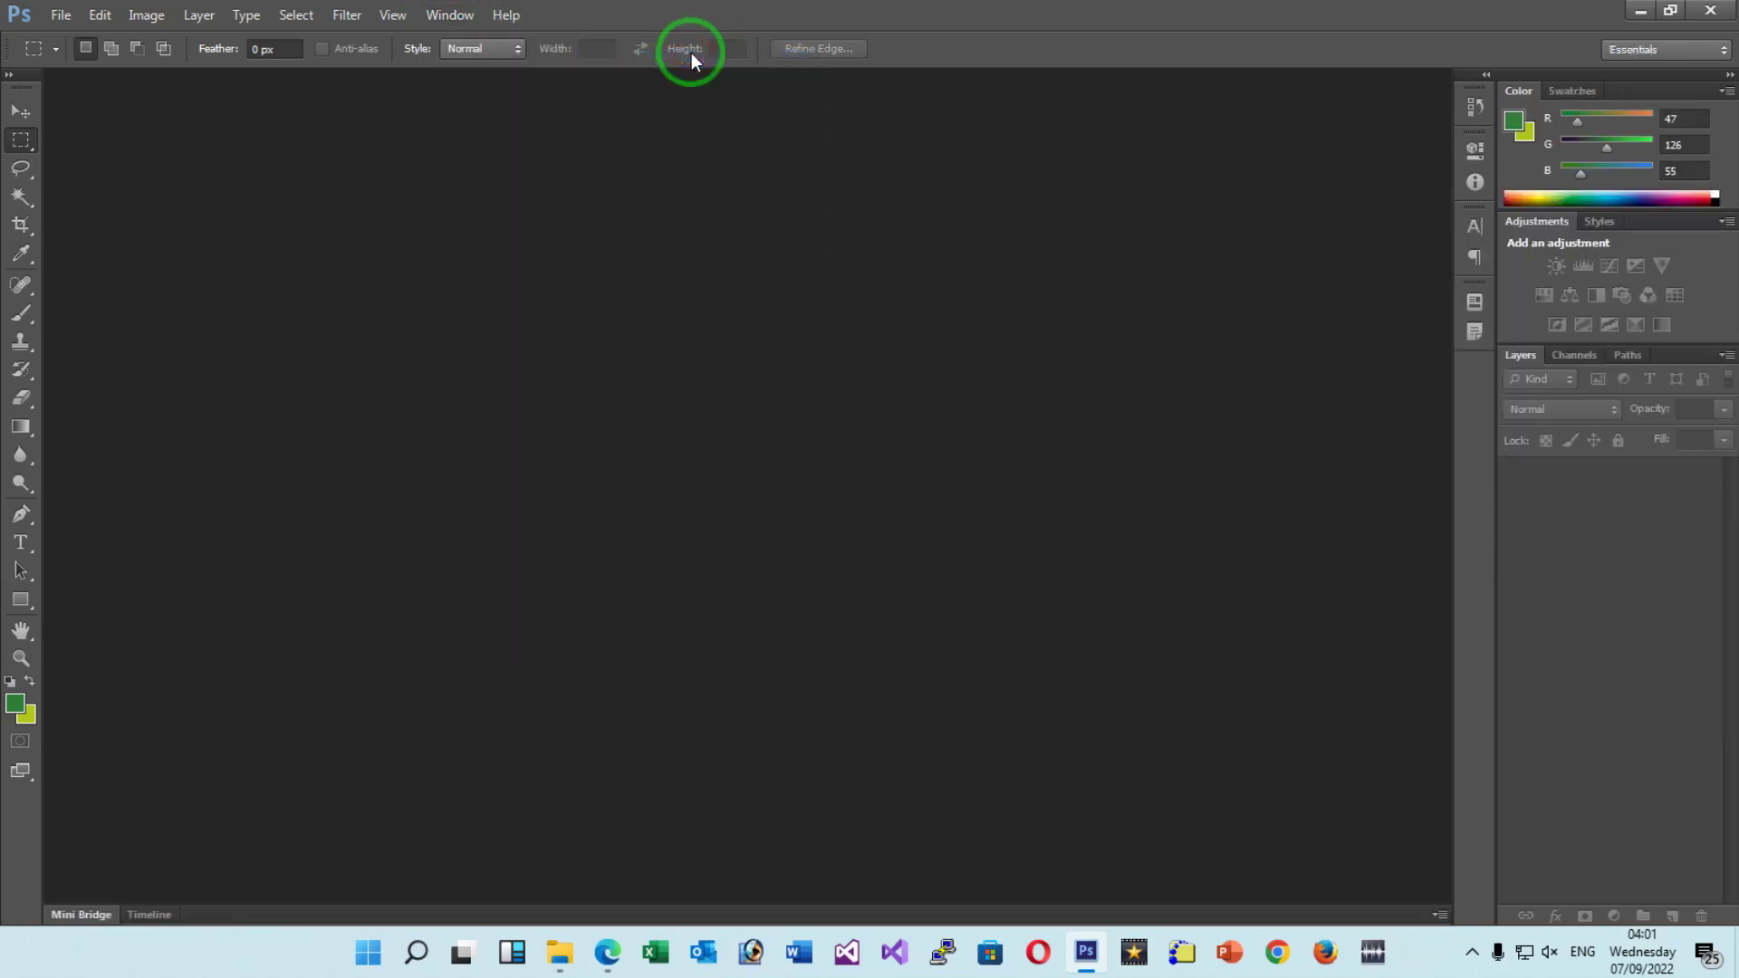
left_click(464, 16)
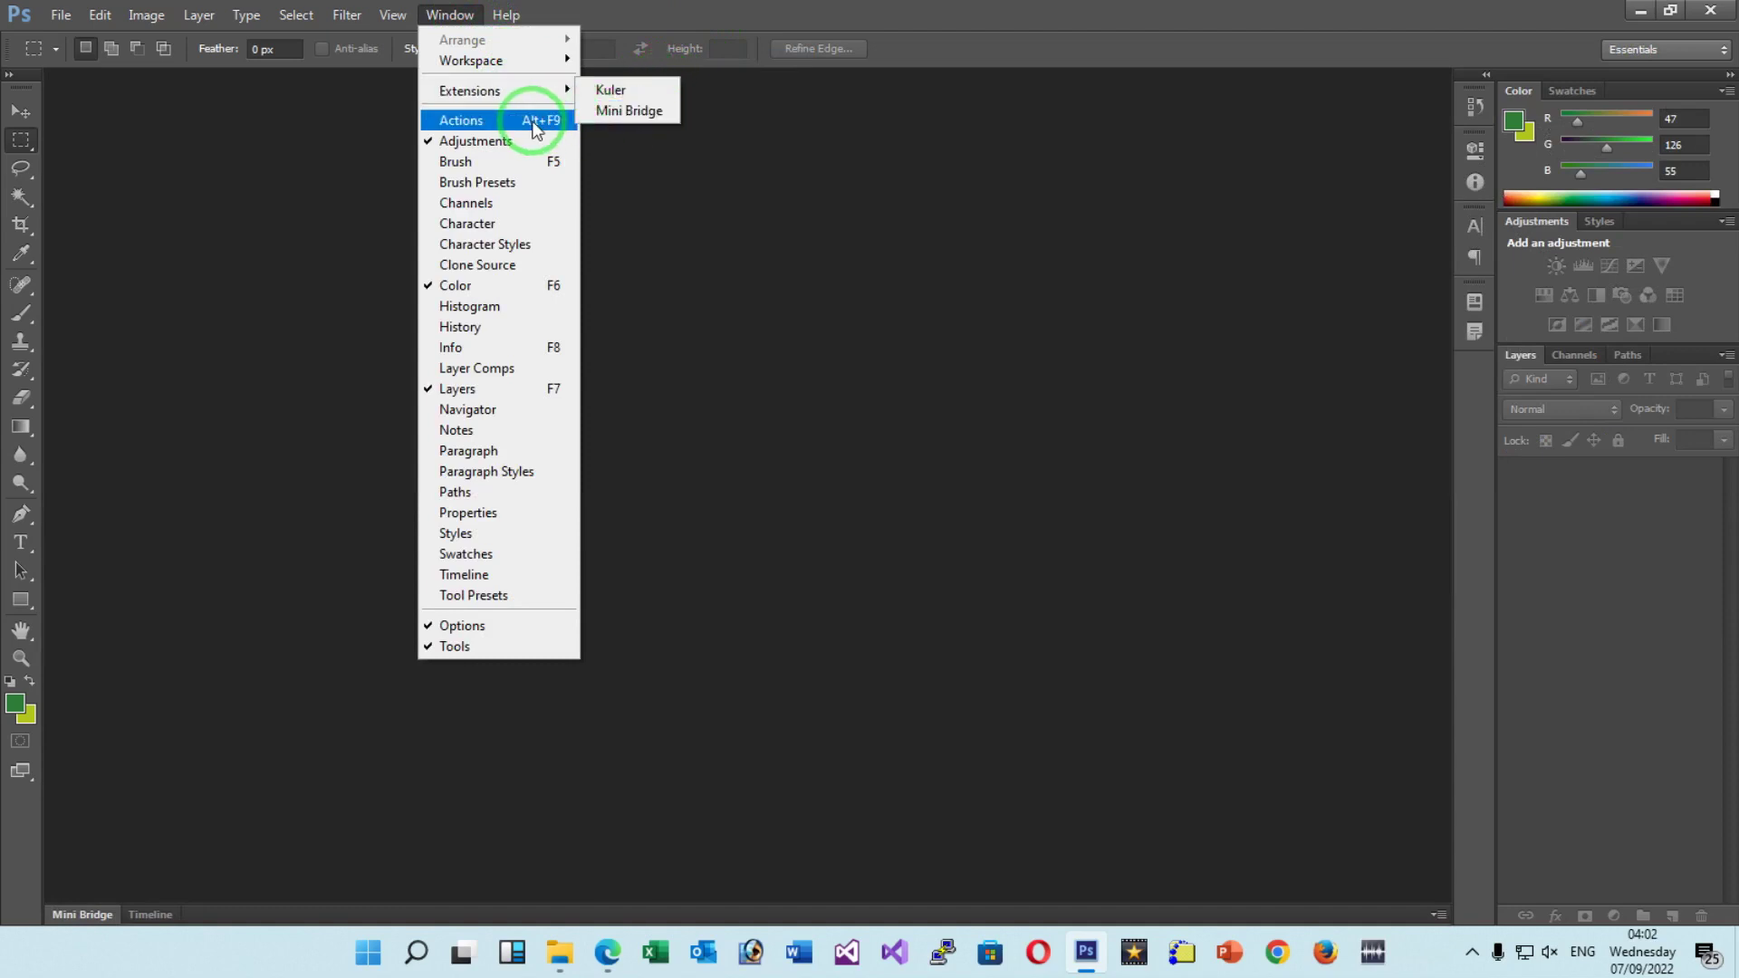
mouse_move(470, 89)
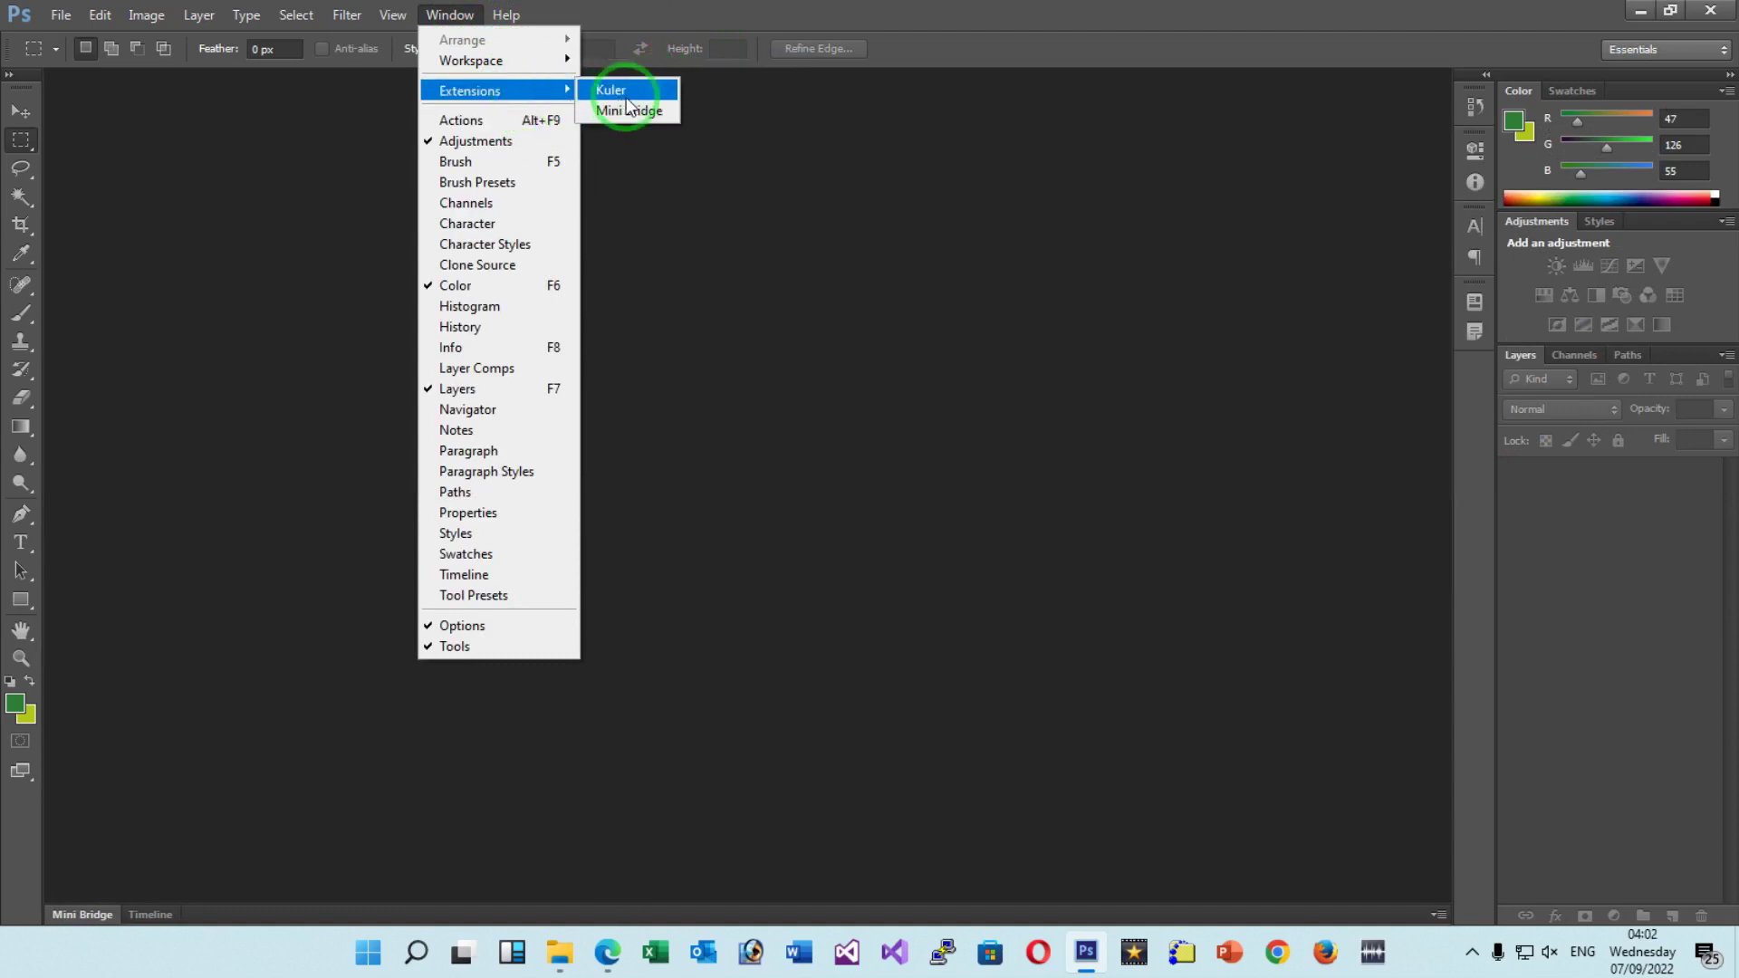
Add the Kuler and Mini Bridge panels from Window > Extensions.
left_click(627, 94)
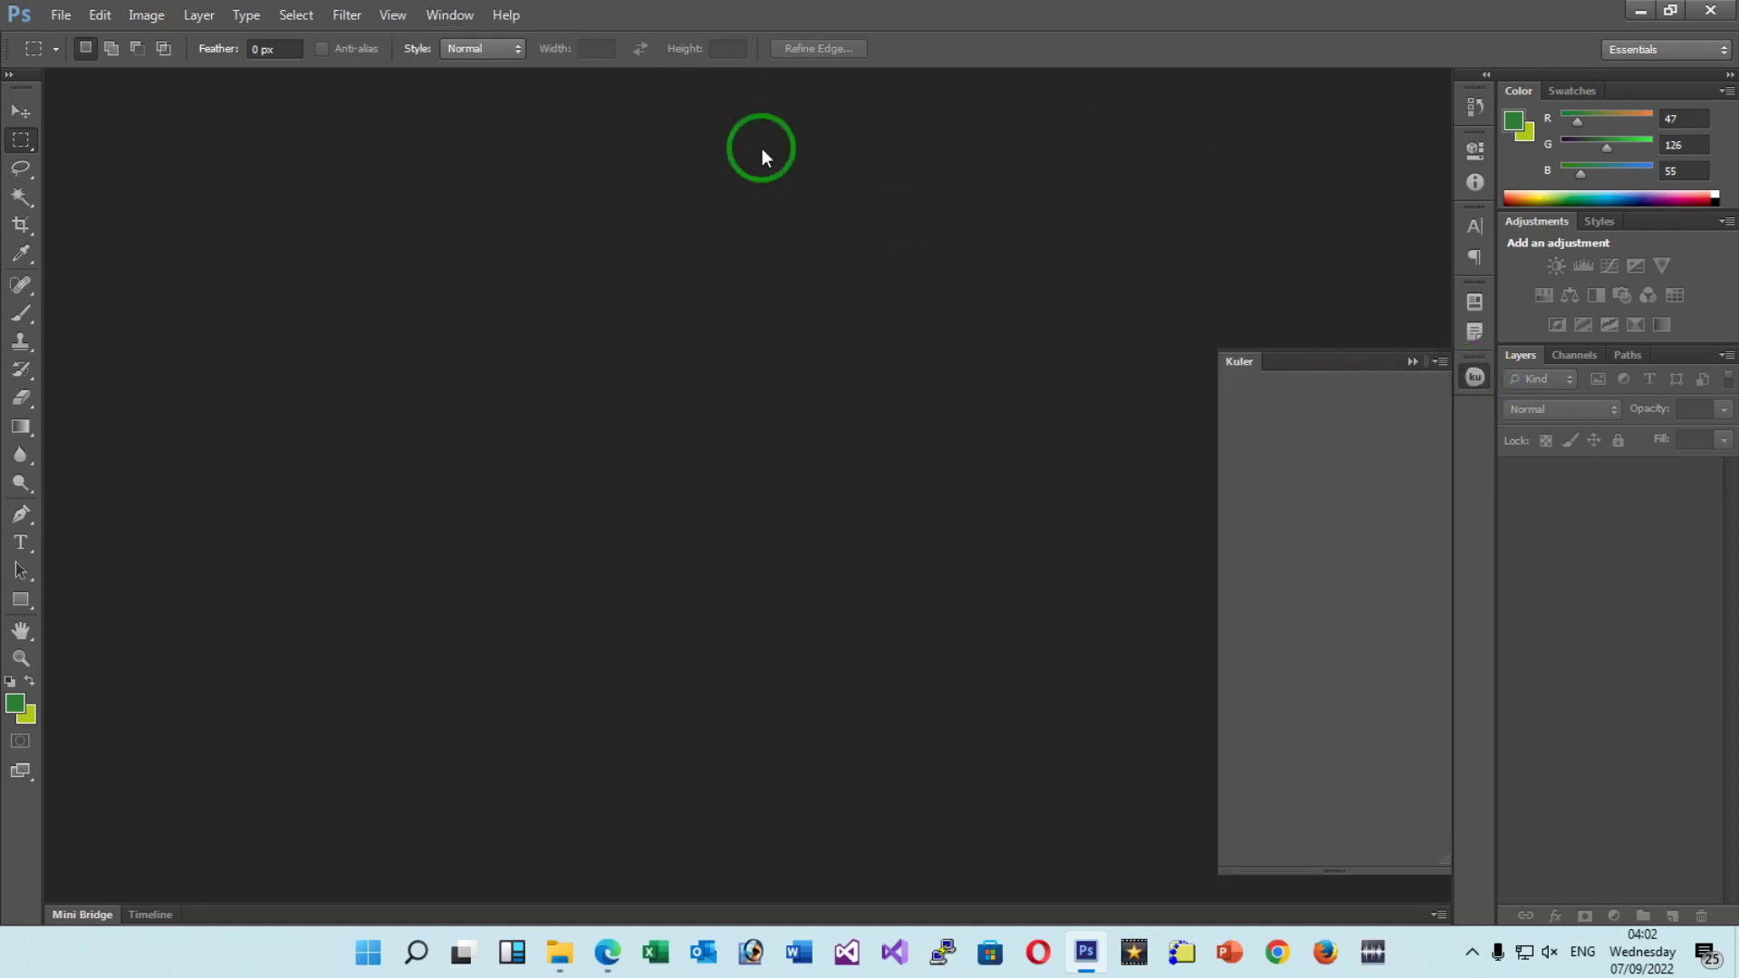
left_click(451, 15)
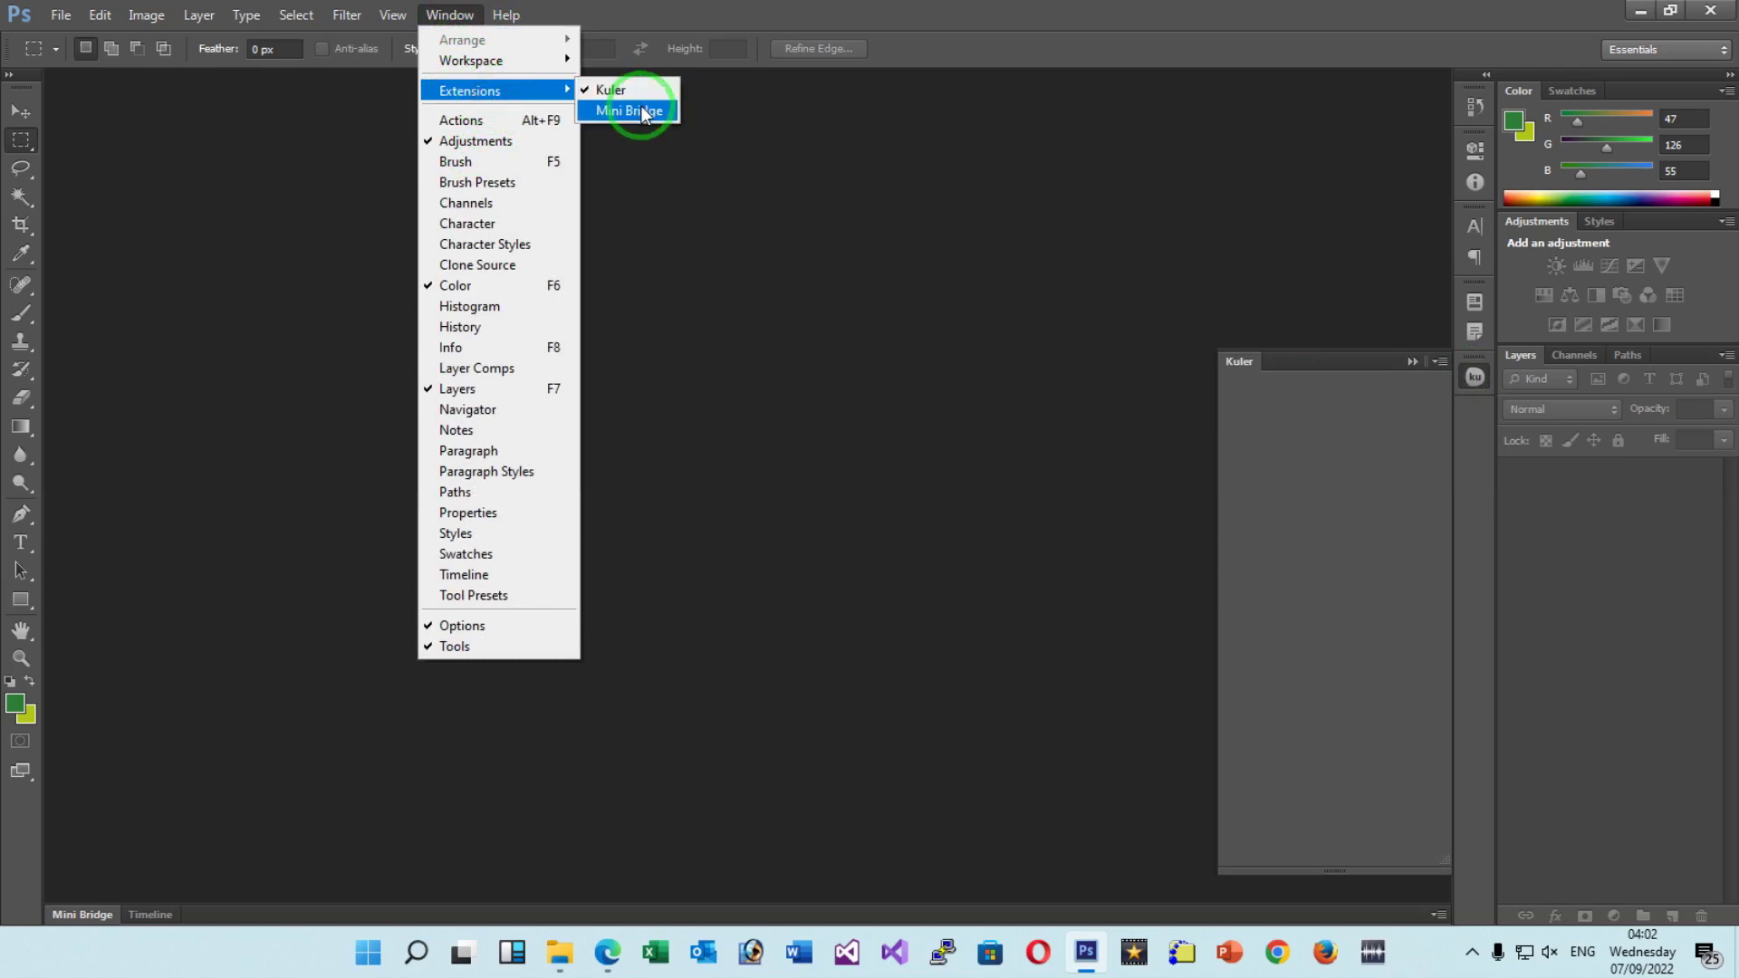
mouse_move(470, 89)
left_click(640, 109)
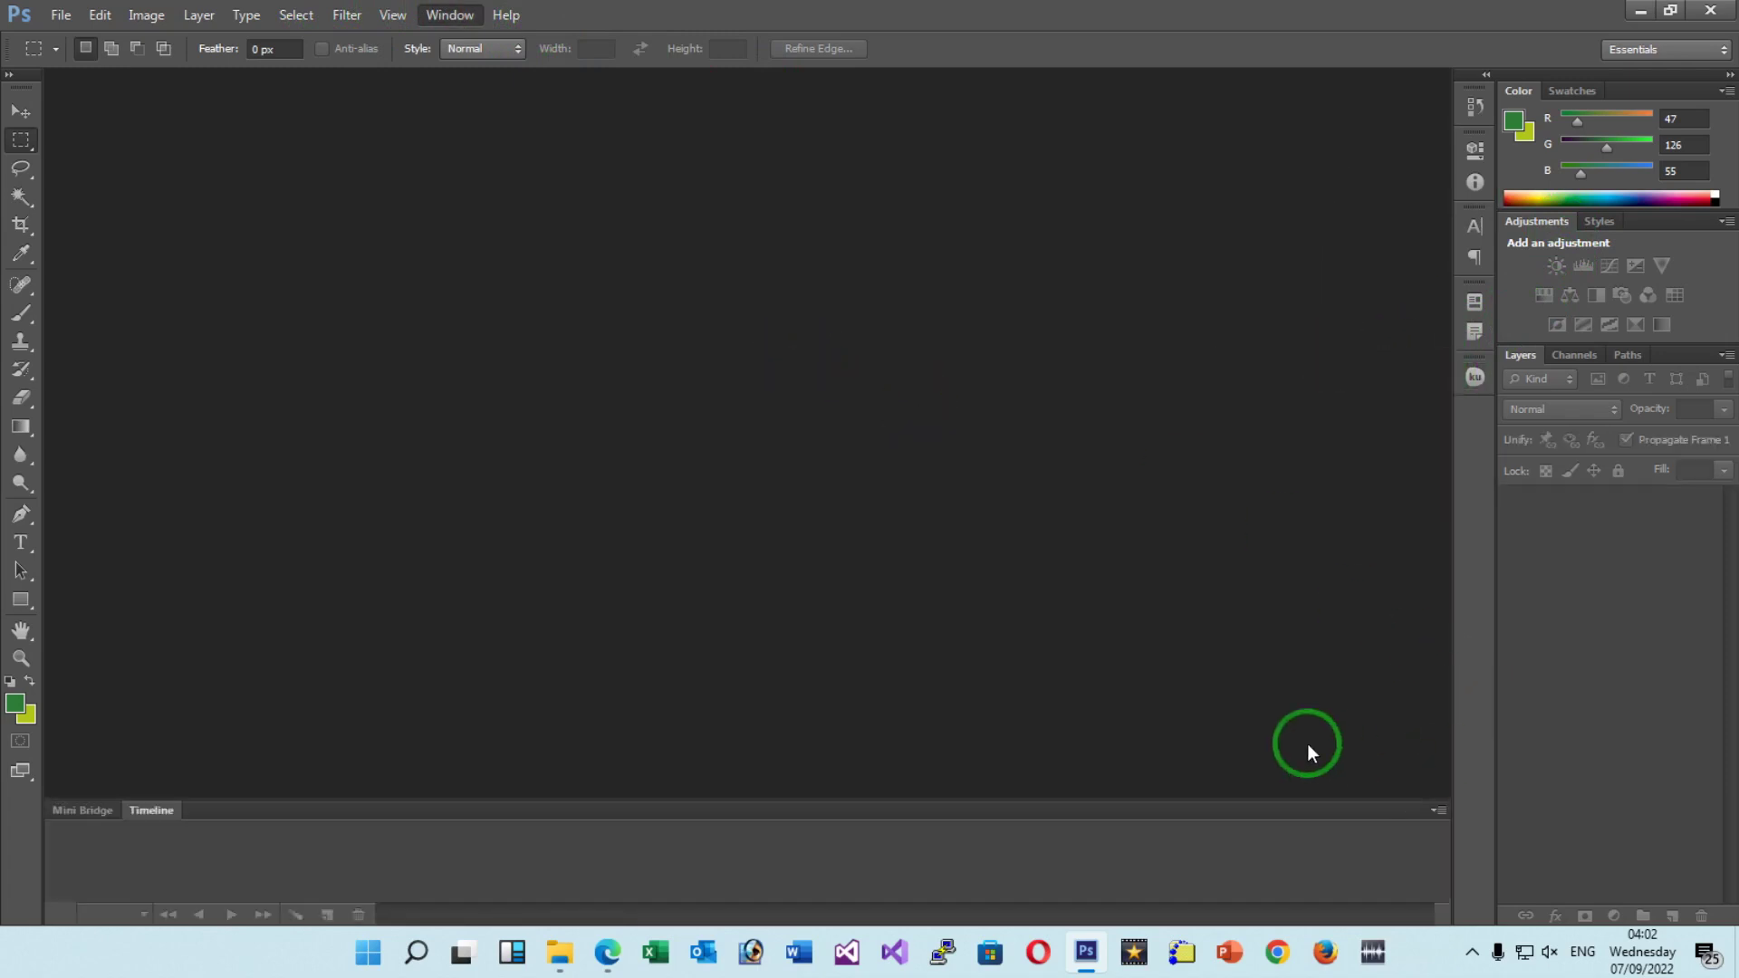
Close the Mini Bridge and Timeline tab group from the Timeline panel's flyout menu.
left_click(447, 19)
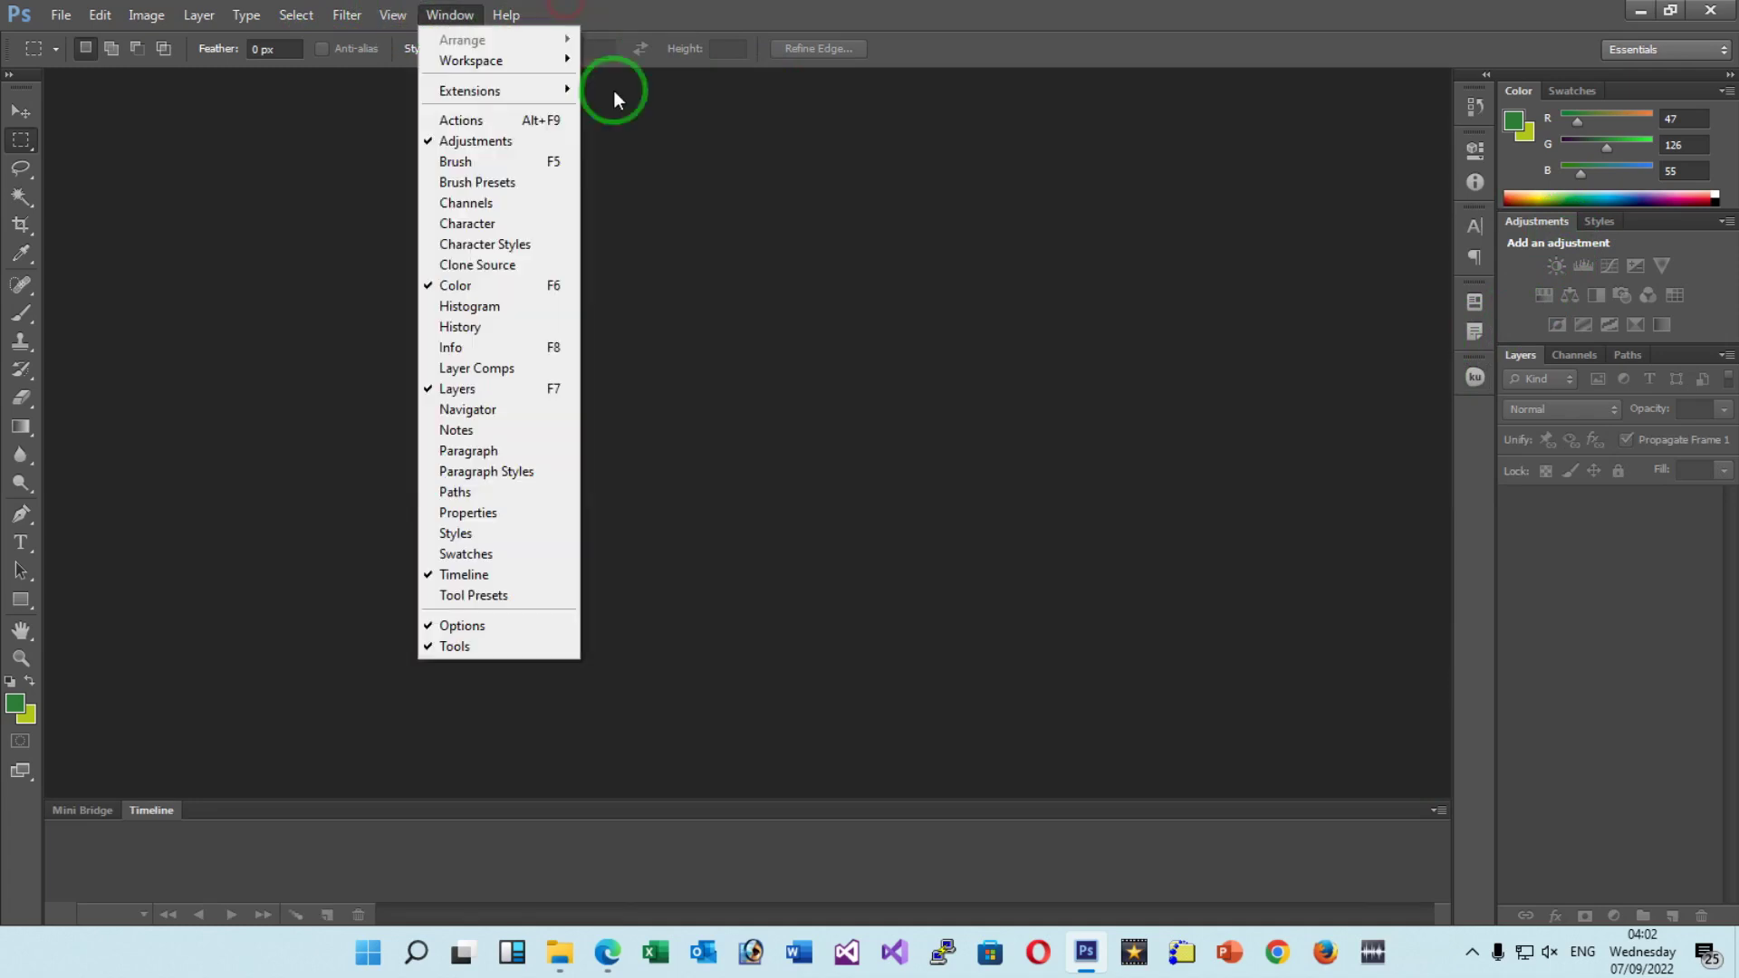
left_click(445, 16)
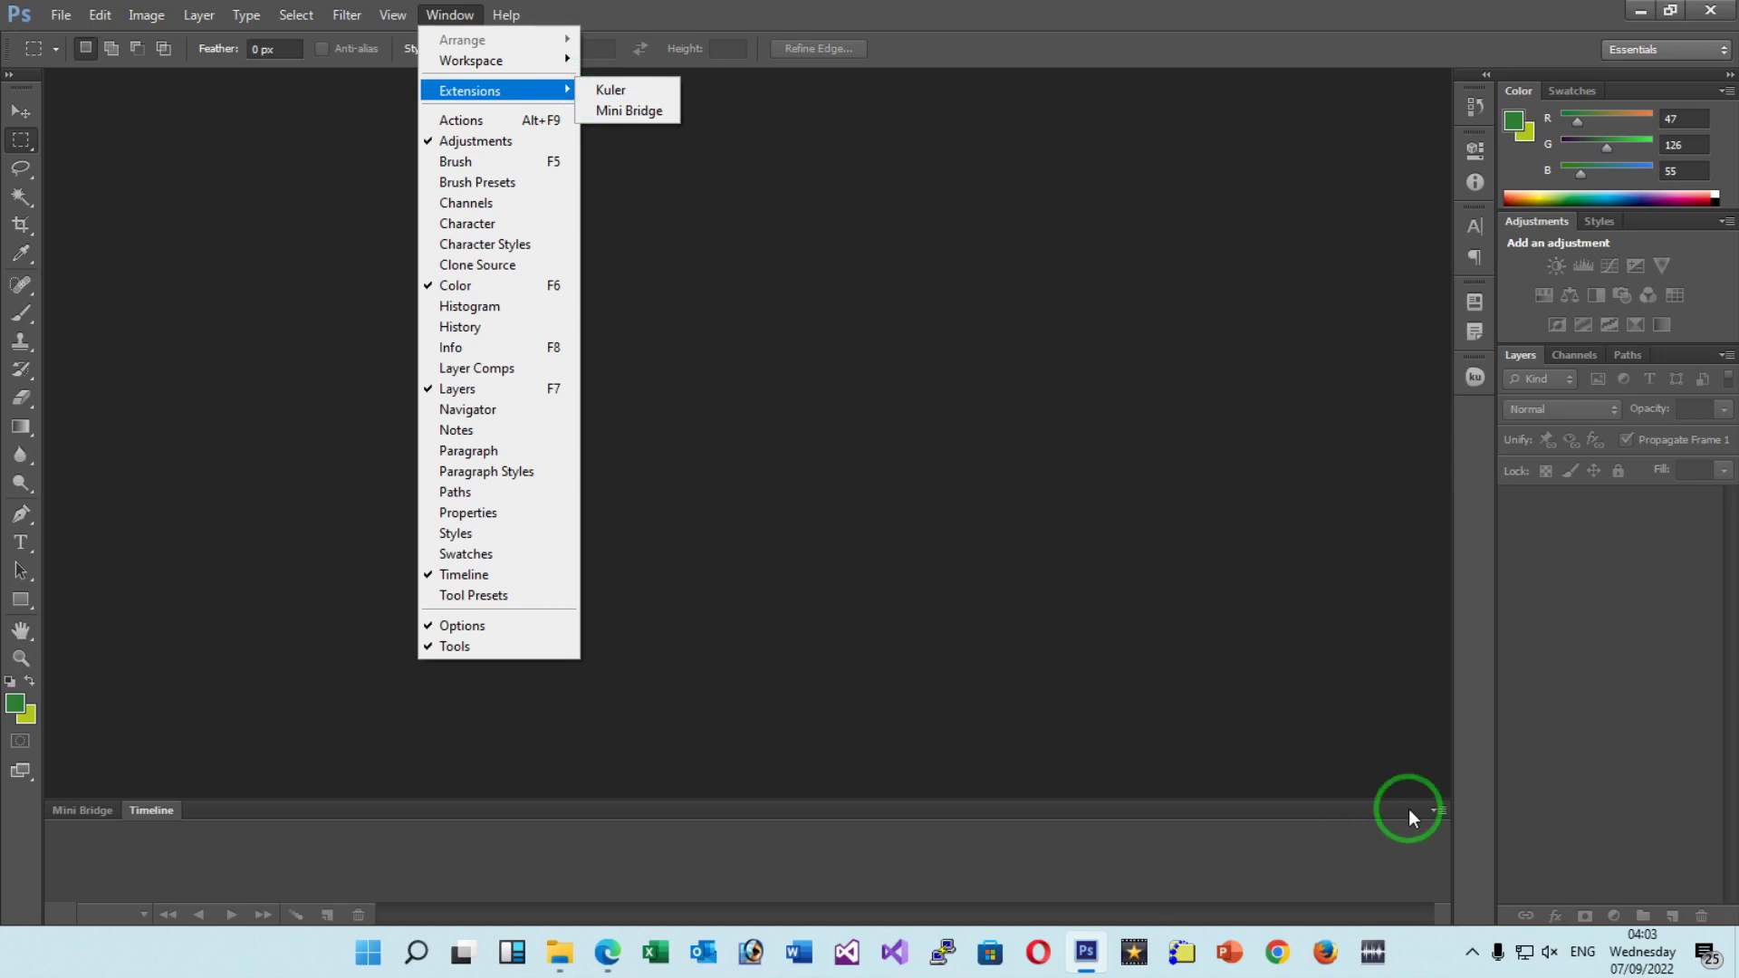
left_click(1437, 810)
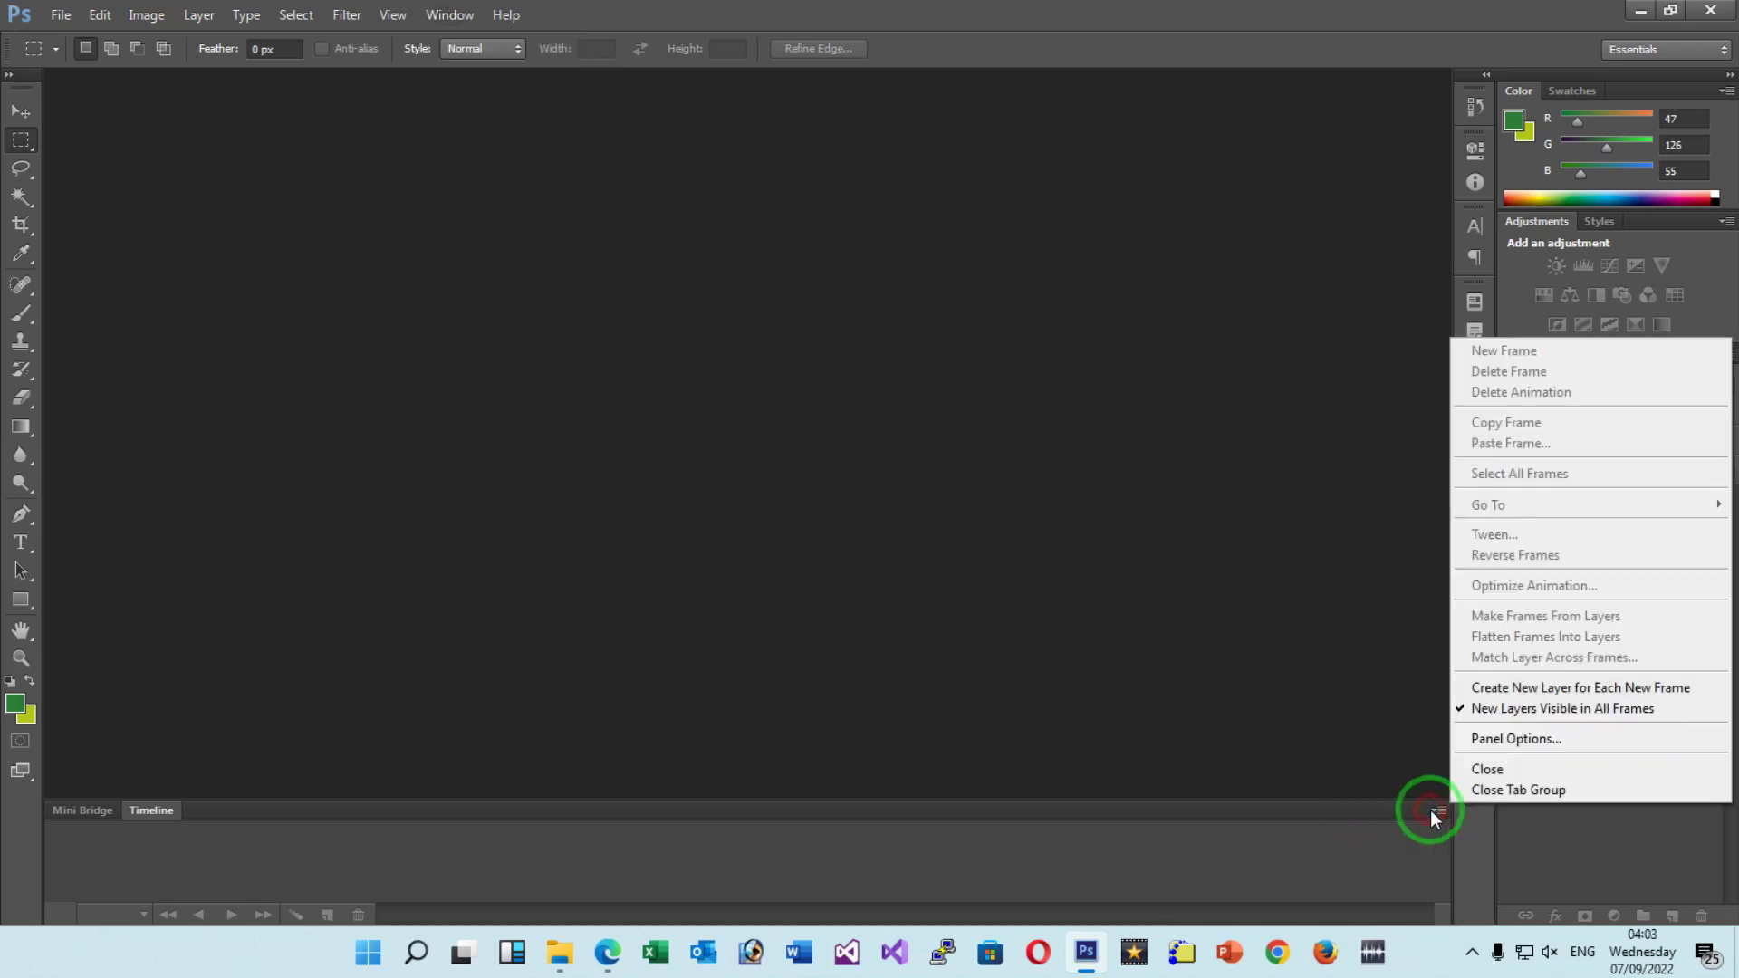
left_click(1479, 790)
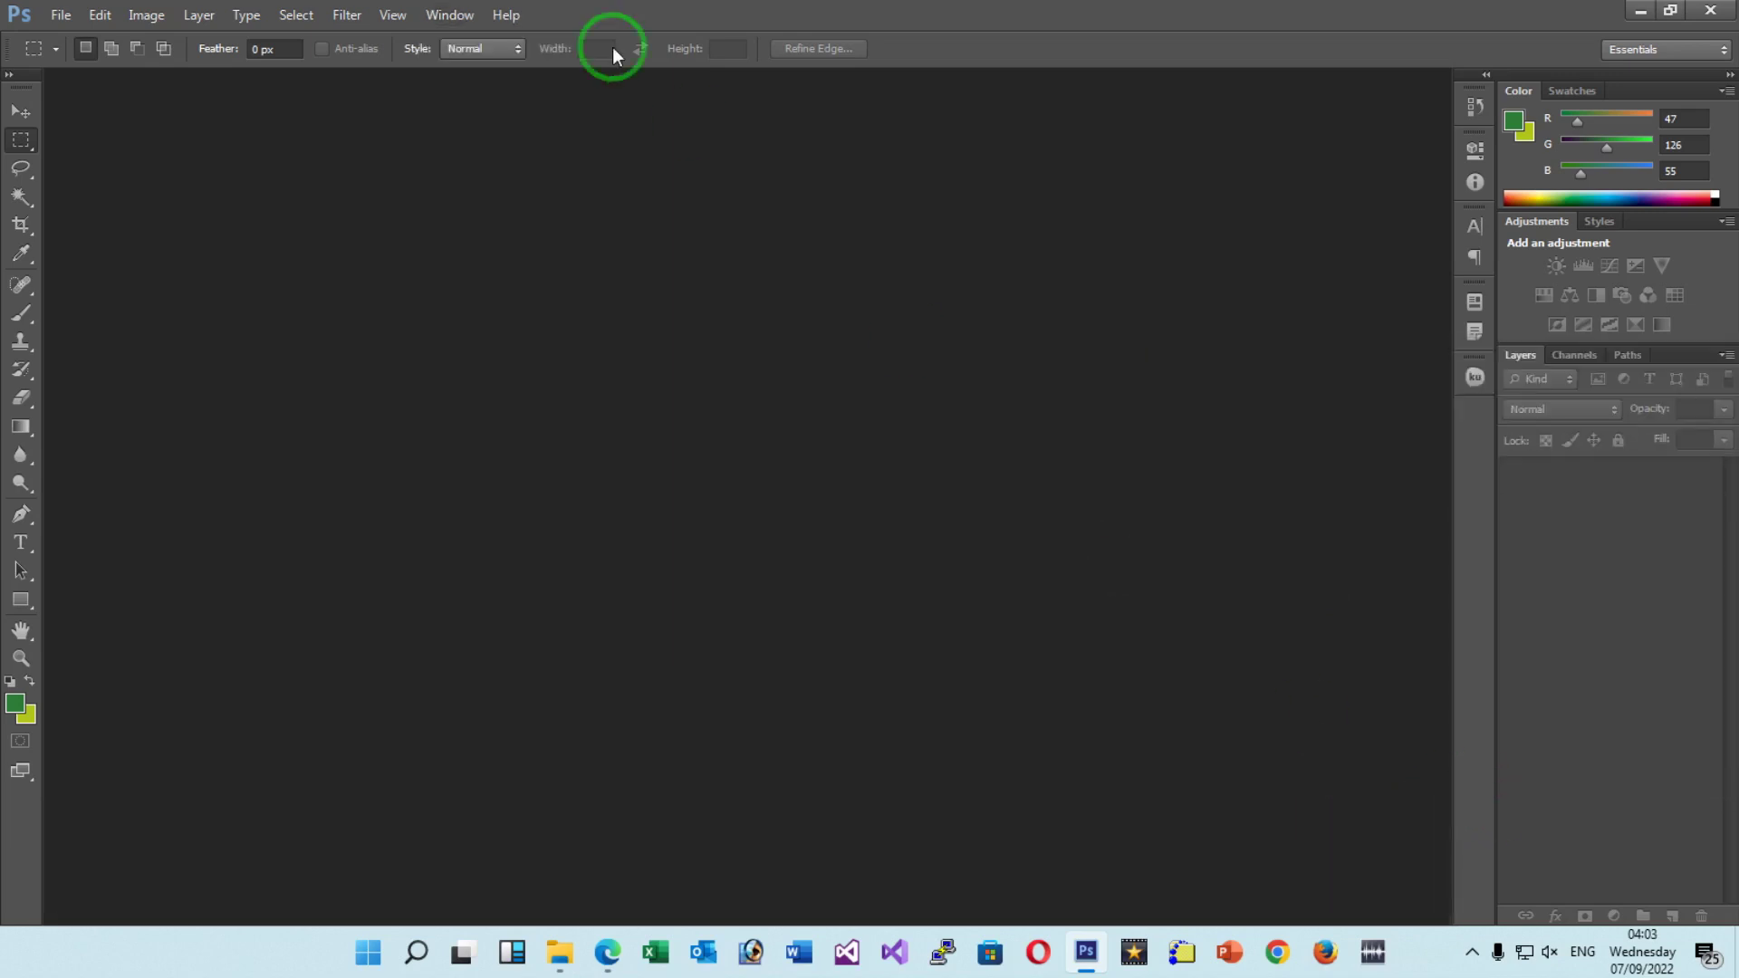
left_click(450, 16)
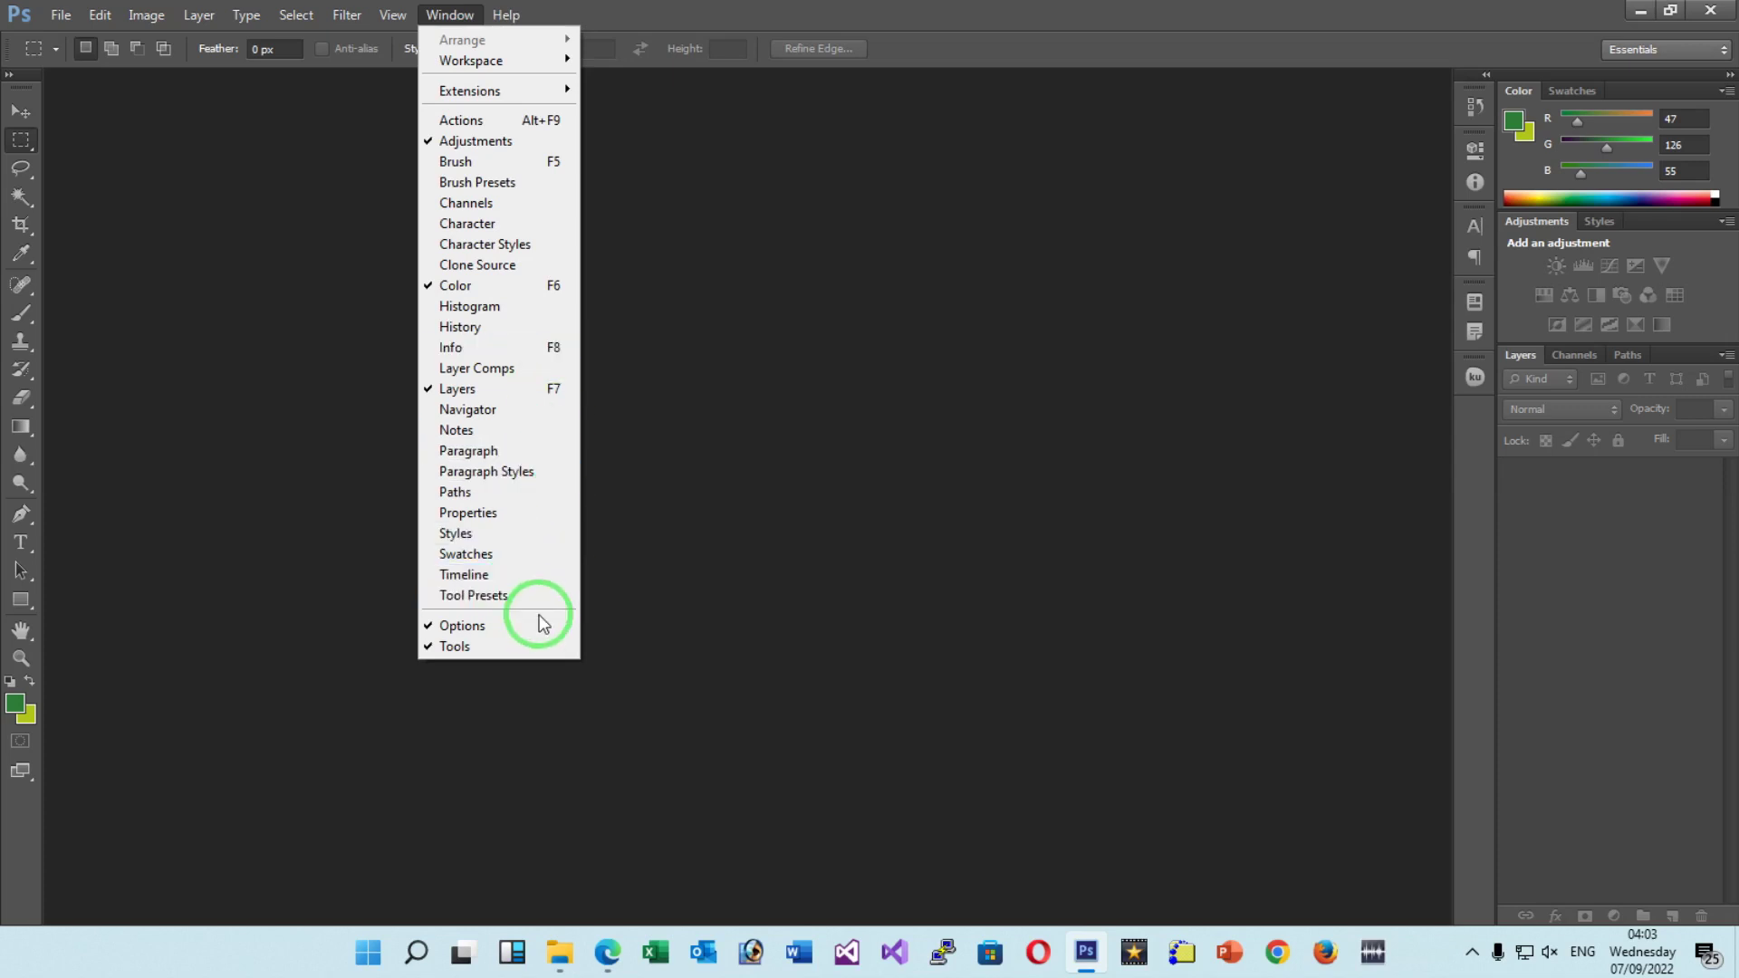
Dismiss the Window panel list without adding any panels.
left_click(1126, 476)
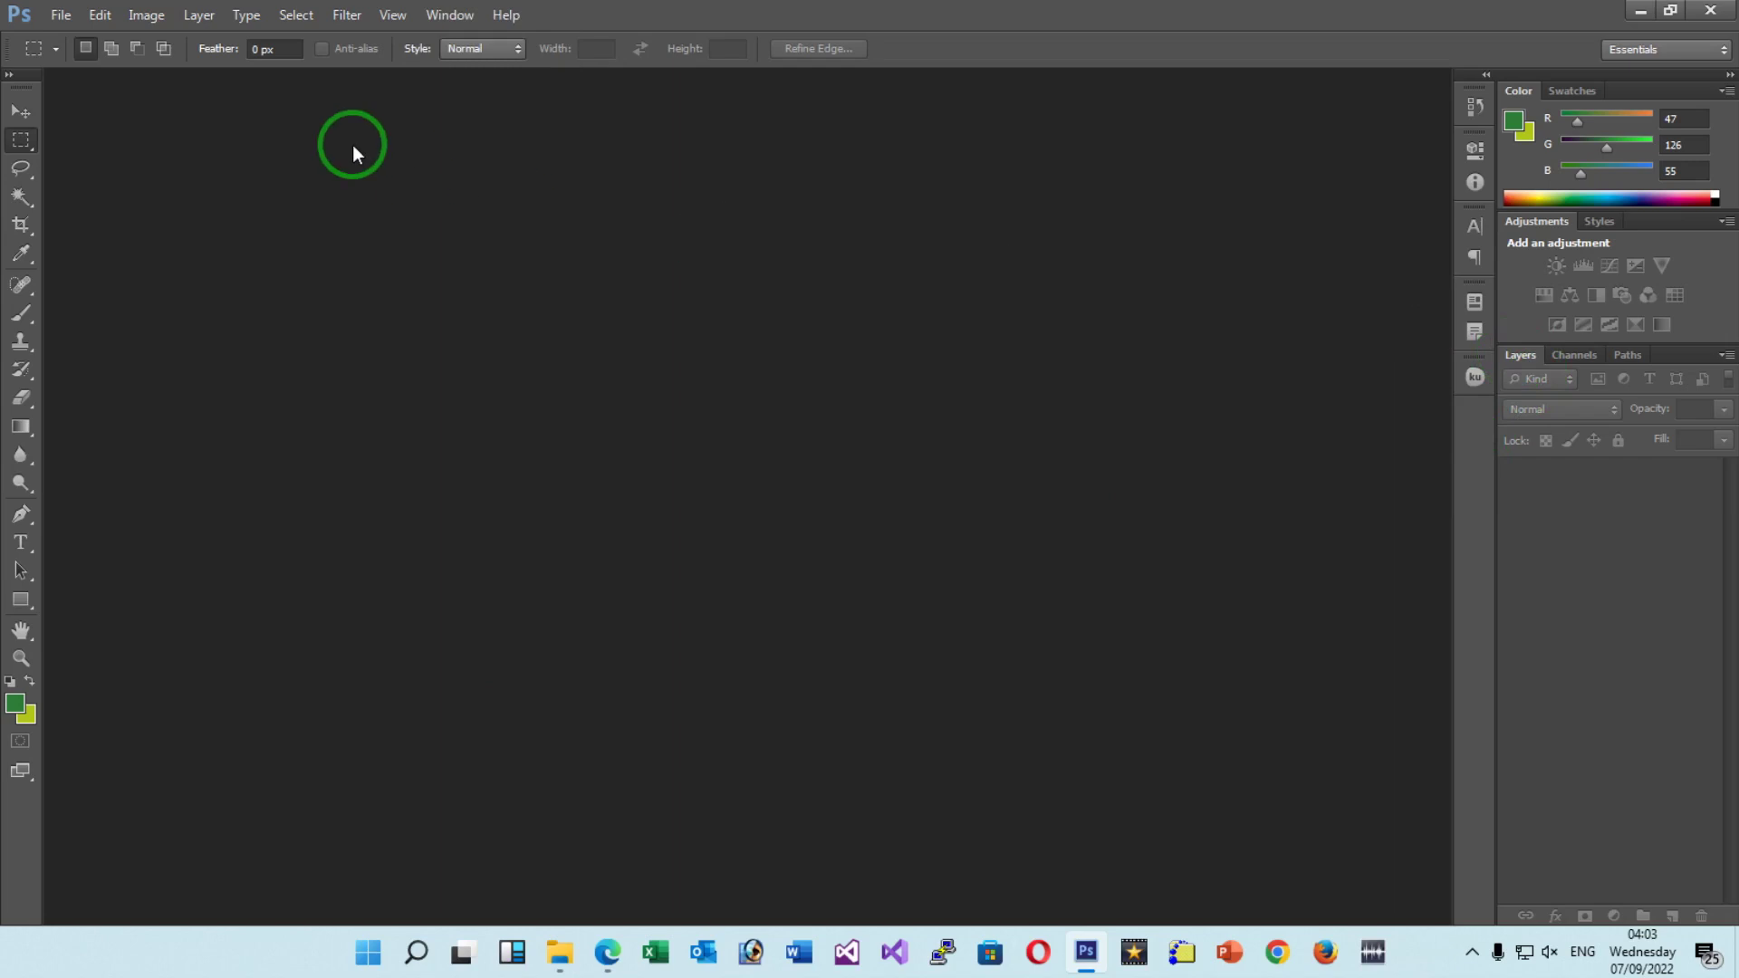
Create a new 1080 × 720 px document using the lime-green background colour.
left_click(61, 15)
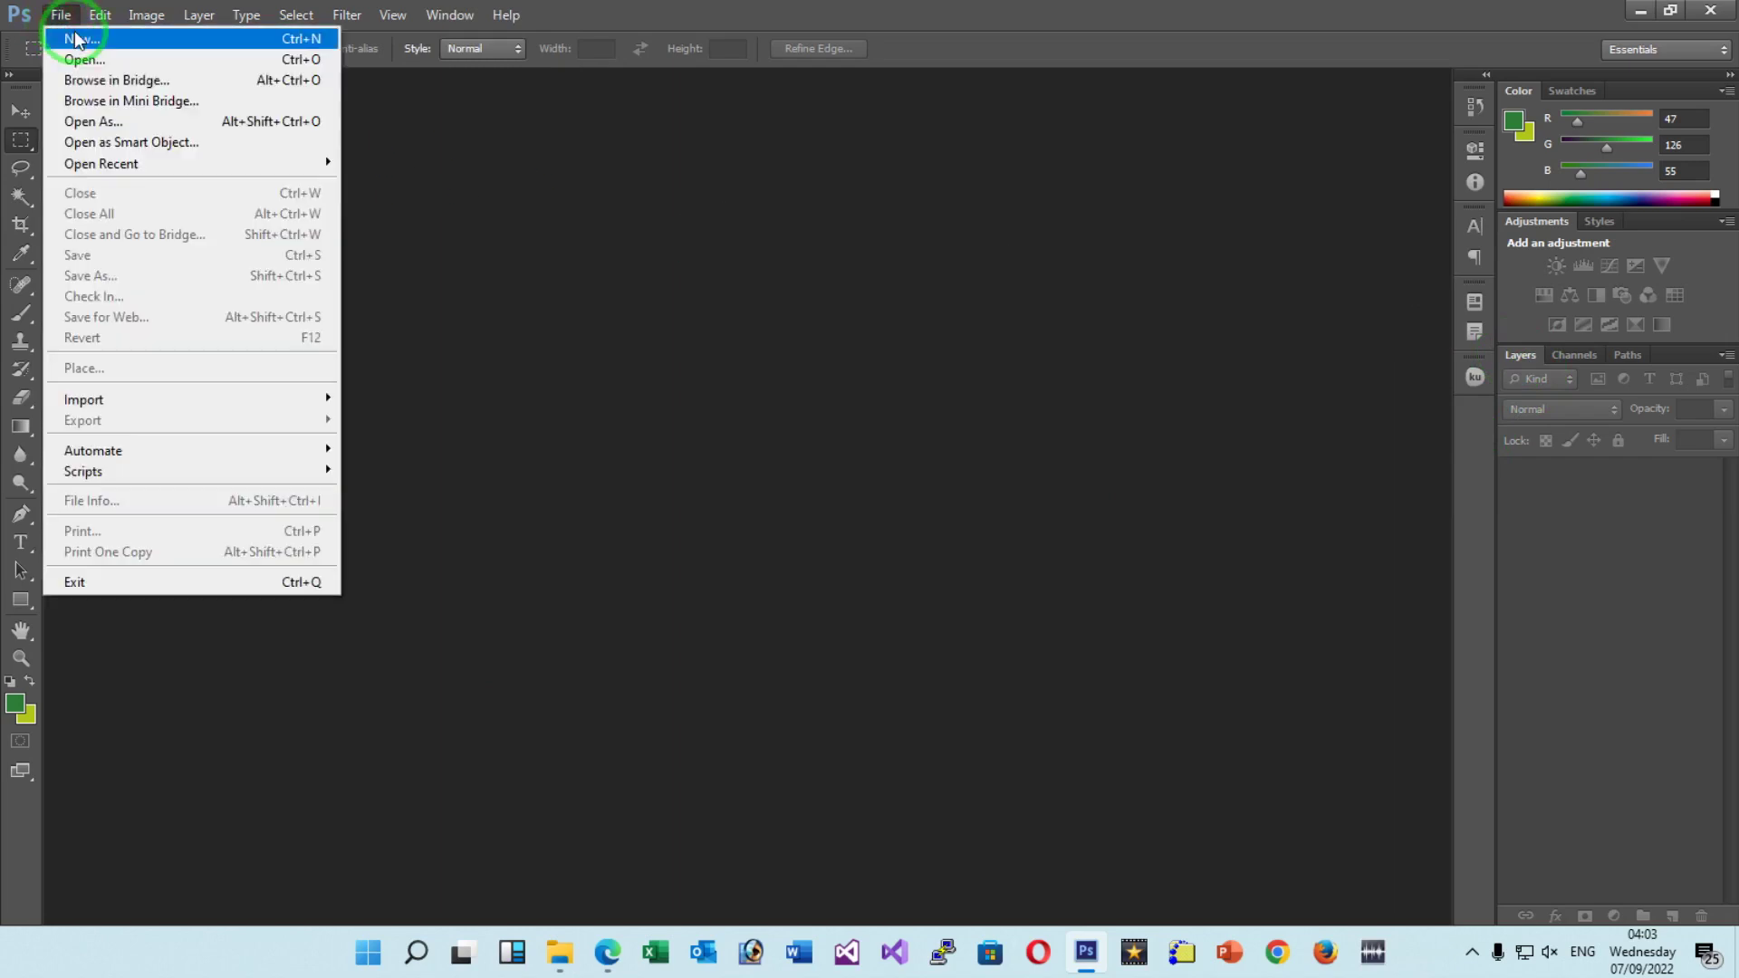
left_click(76, 39)
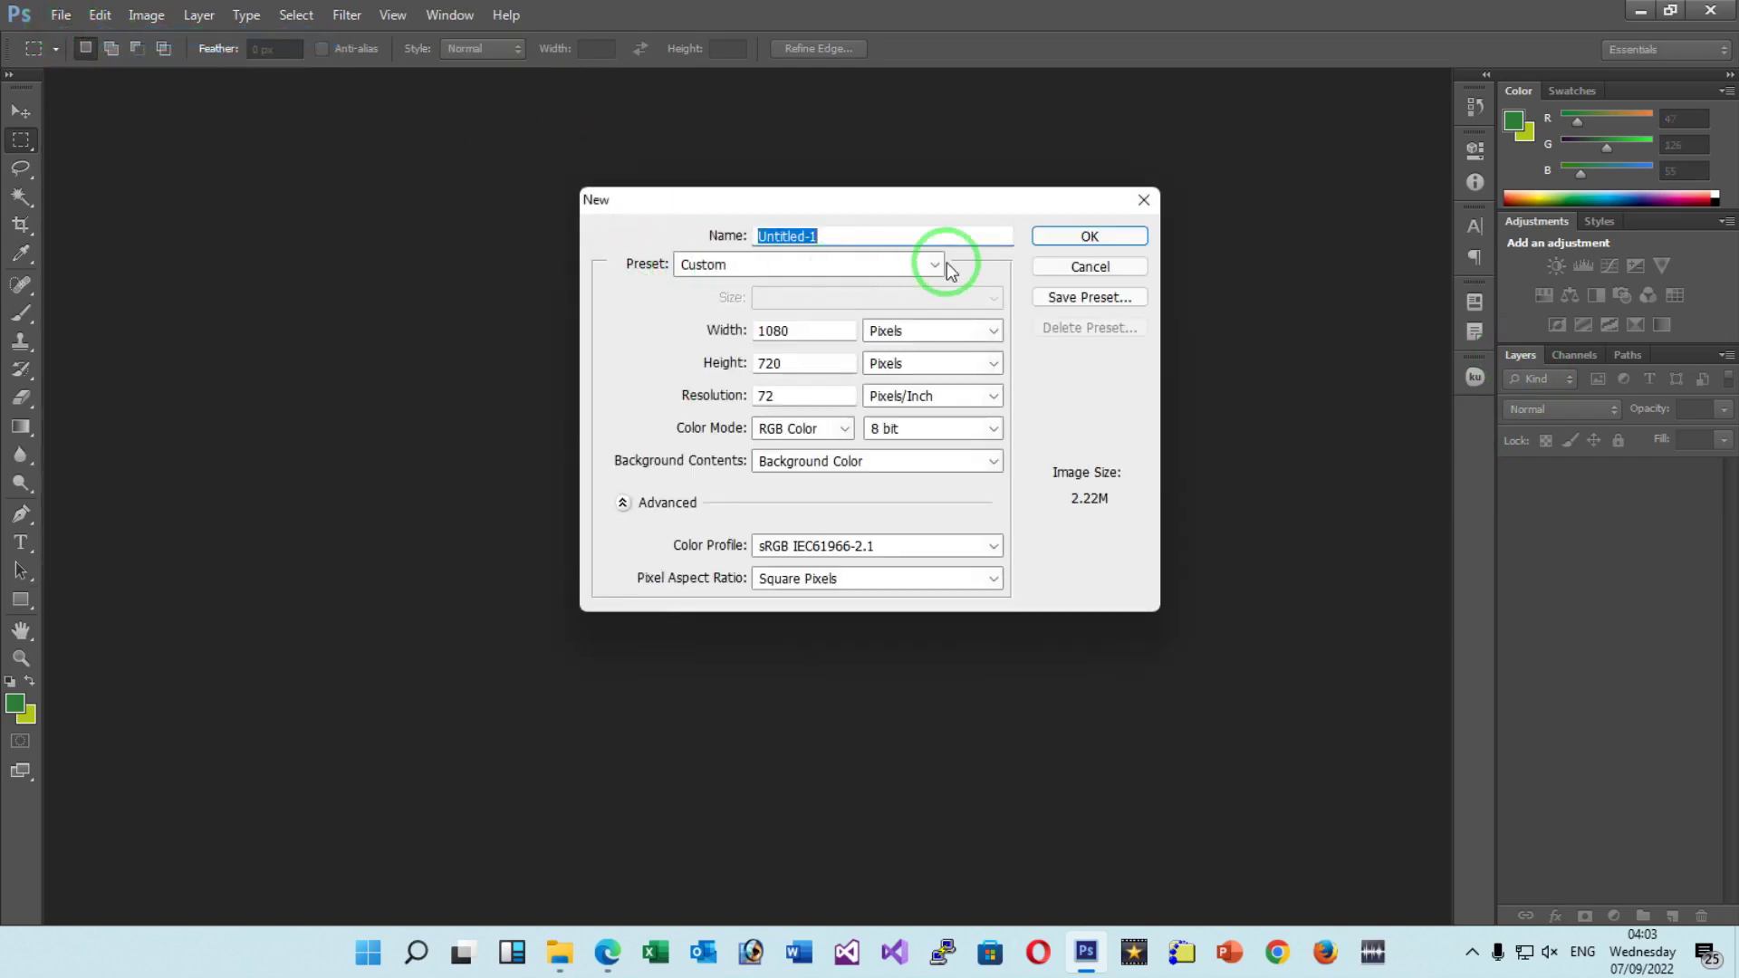
left_click(1096, 234)
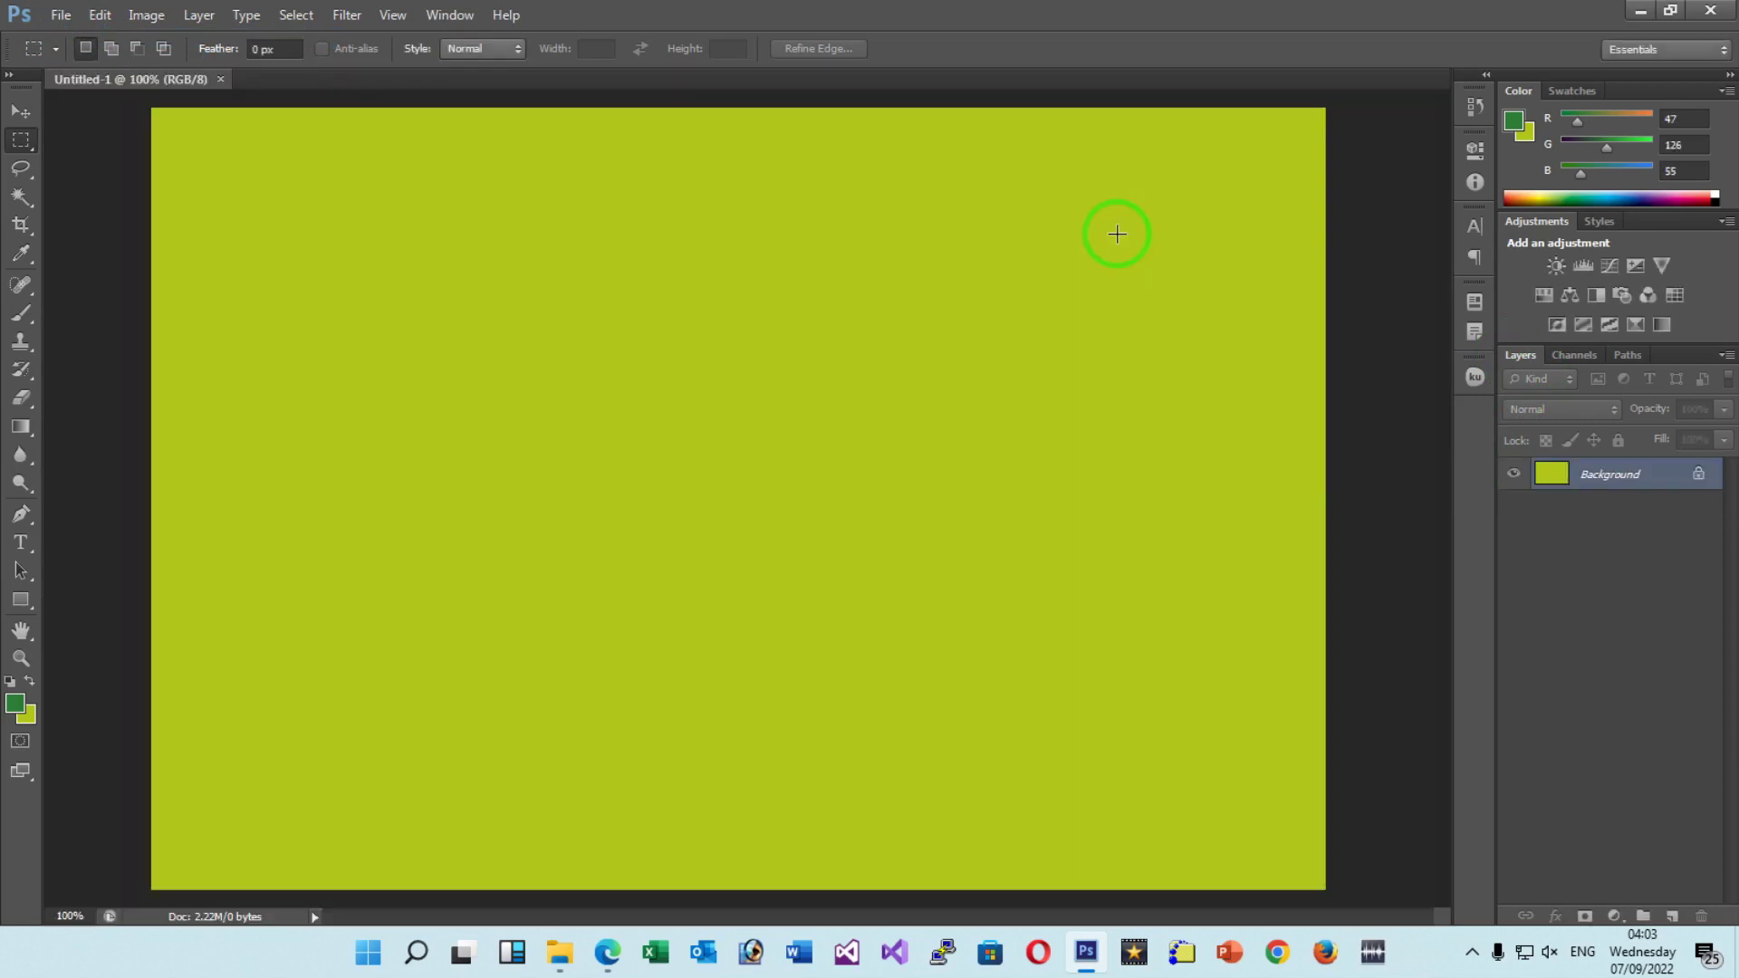
double_click(1665, 477)
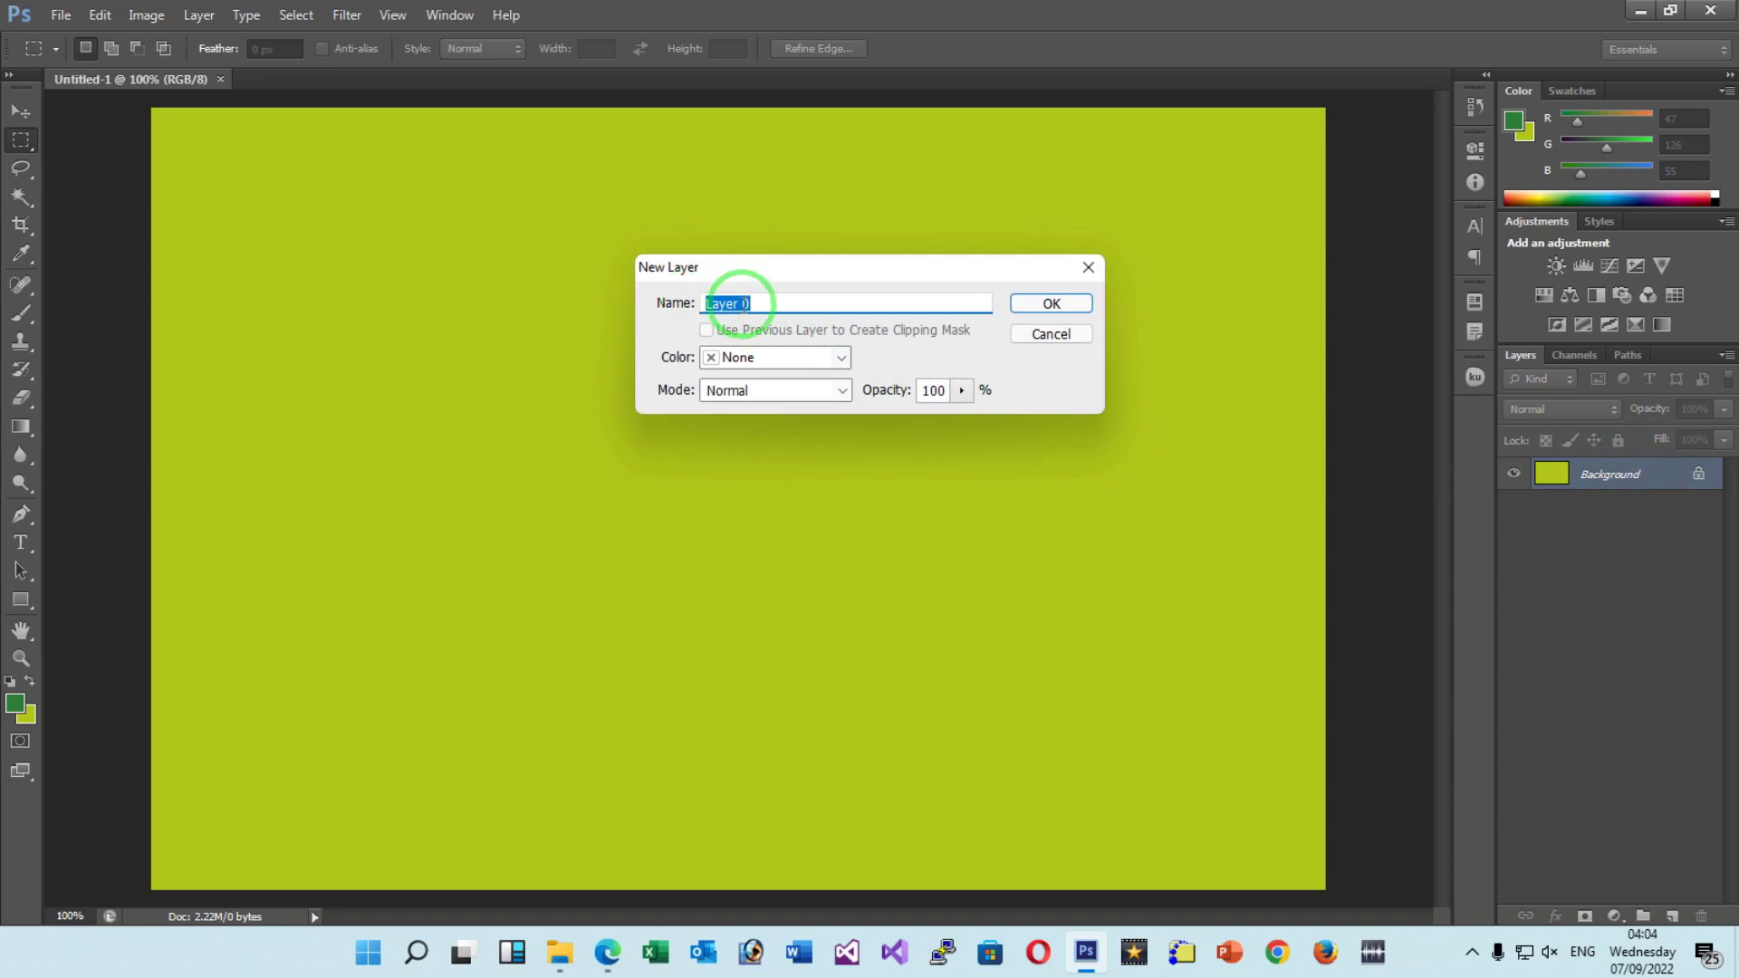
Convert the Background into Layer 0, then browse the Channels and Paths panels.
left_click(1048, 305)
left_click(1678, 471)
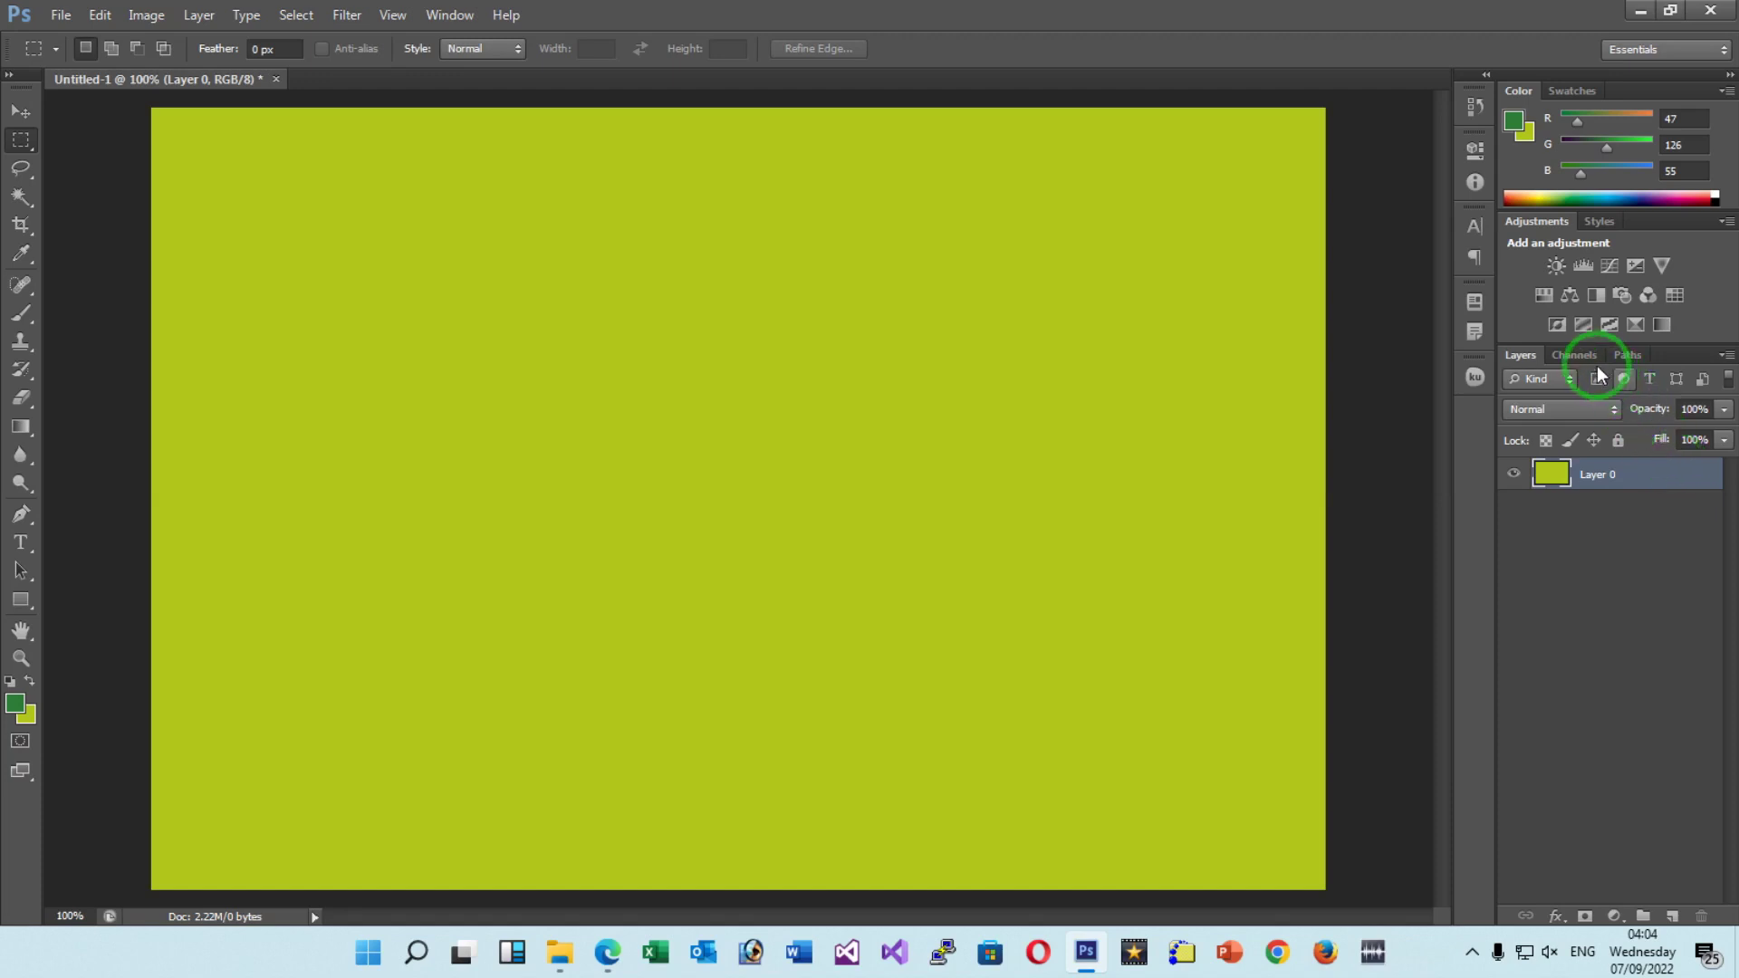
left_click(1574, 355)
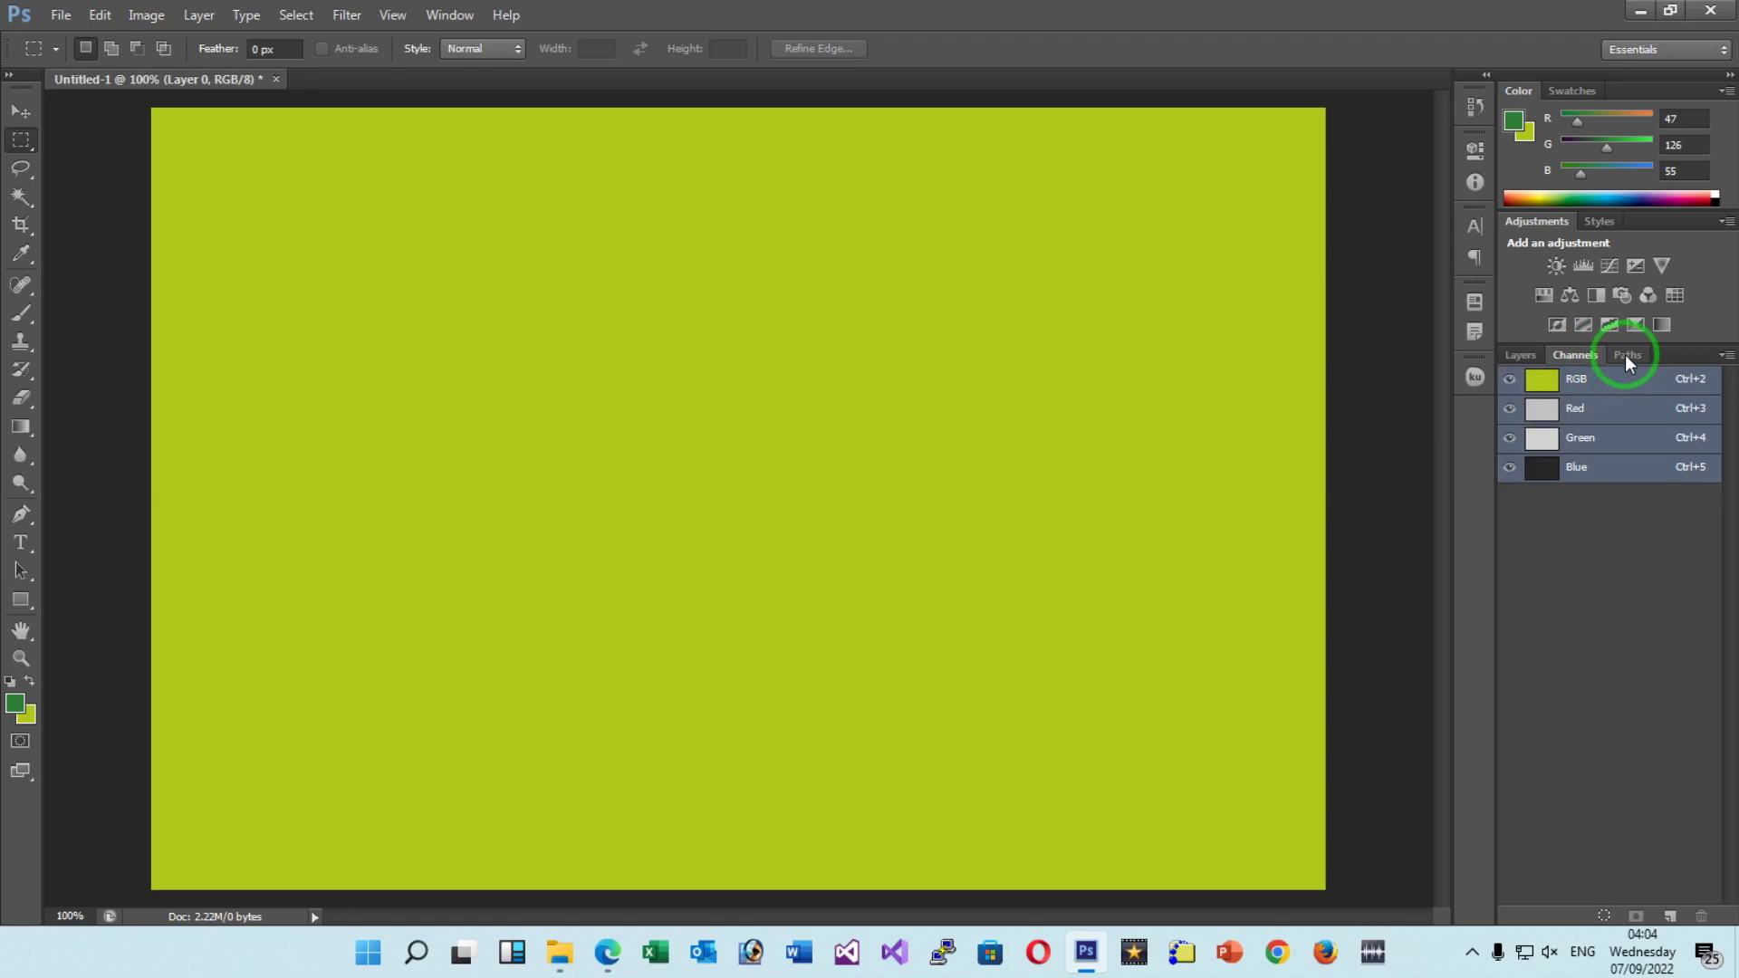
left_click(1627, 355)
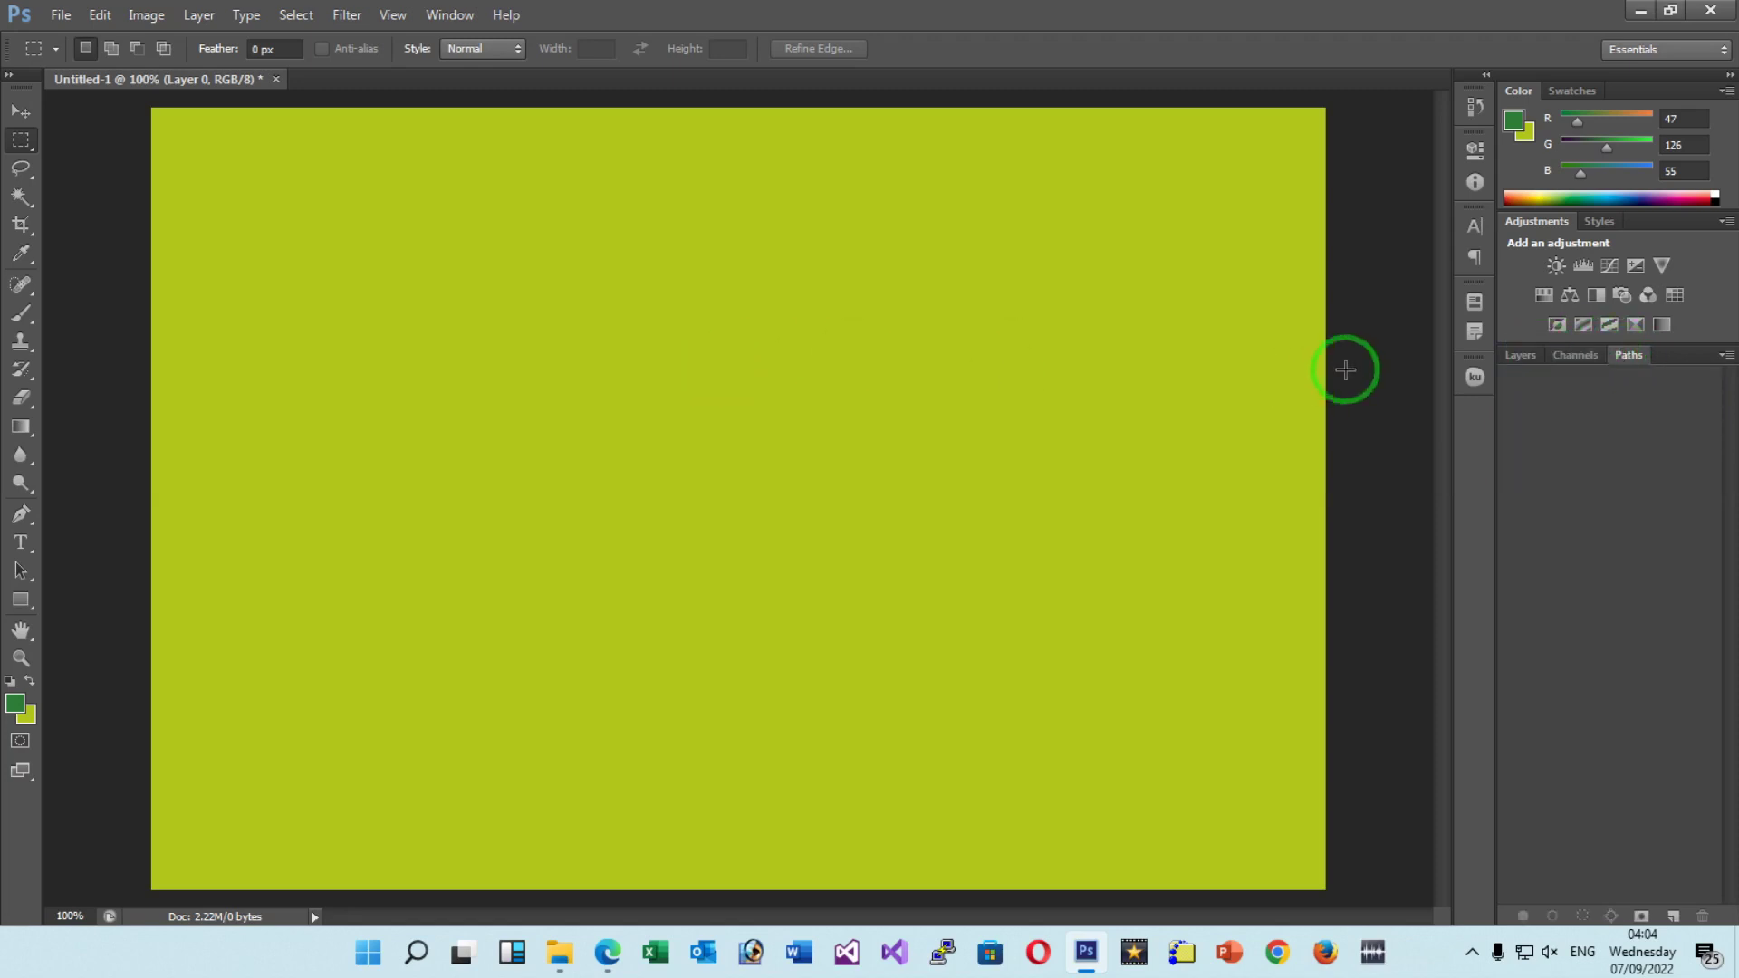
left_click(1525, 355)
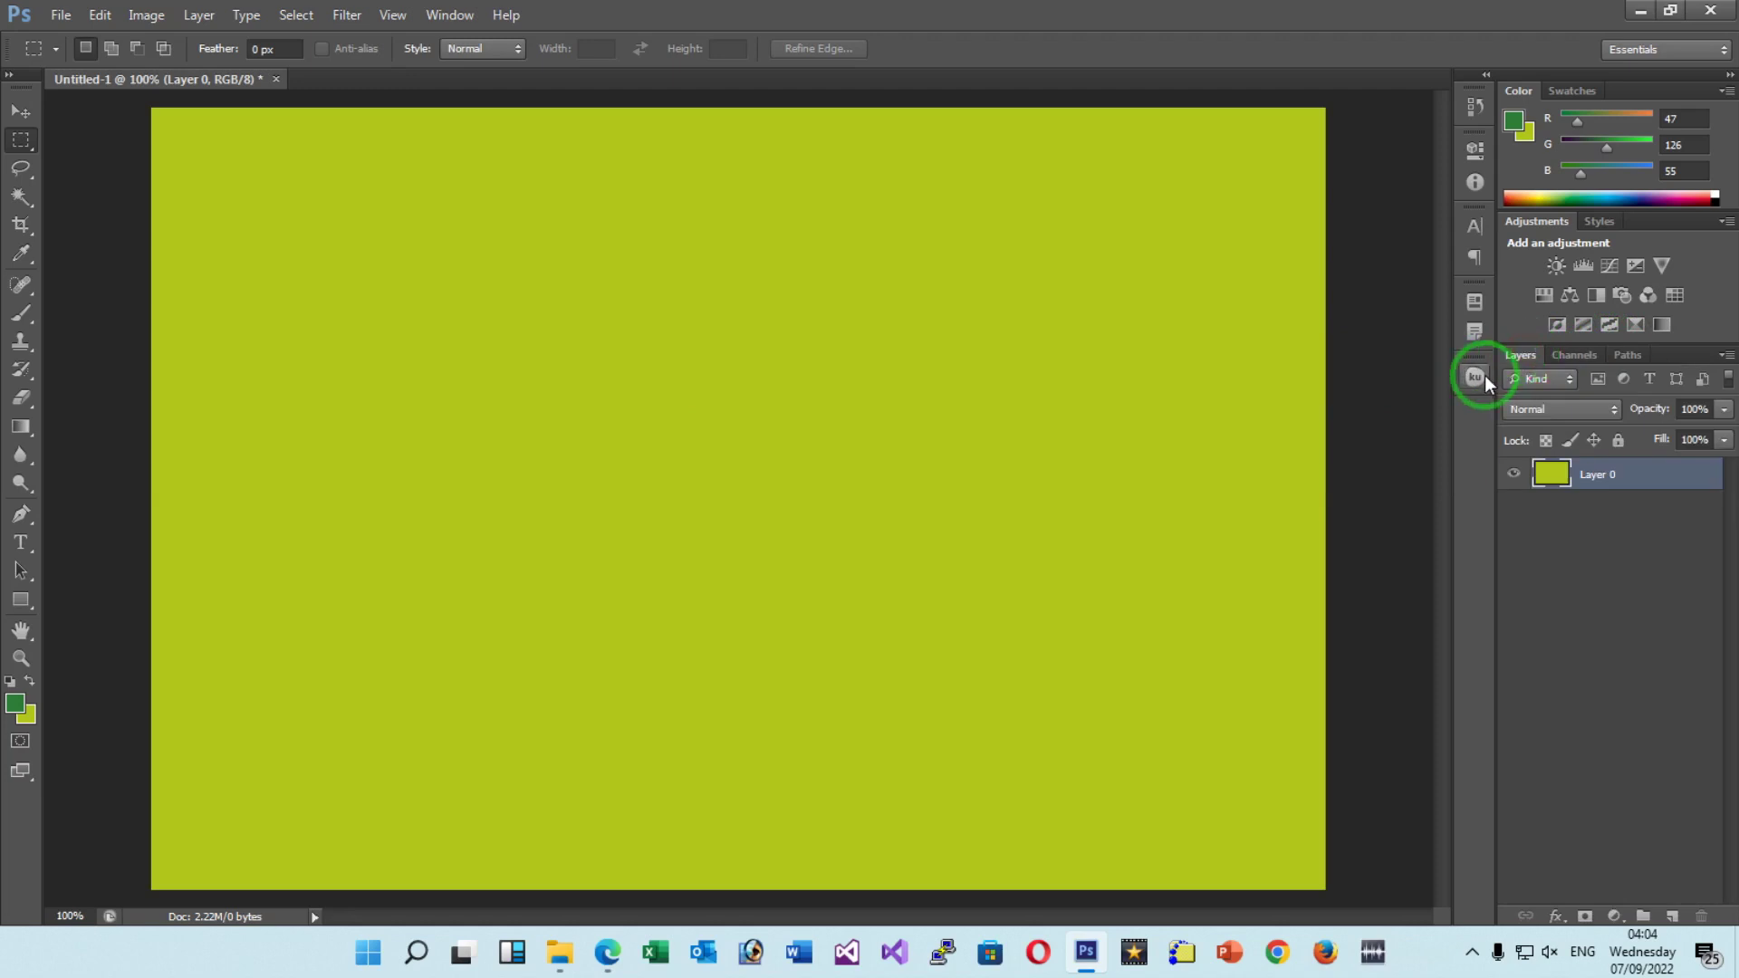
Open the Kuler colour panel, then hide it again.
left_click(1475, 379)
left_click(581, 294)
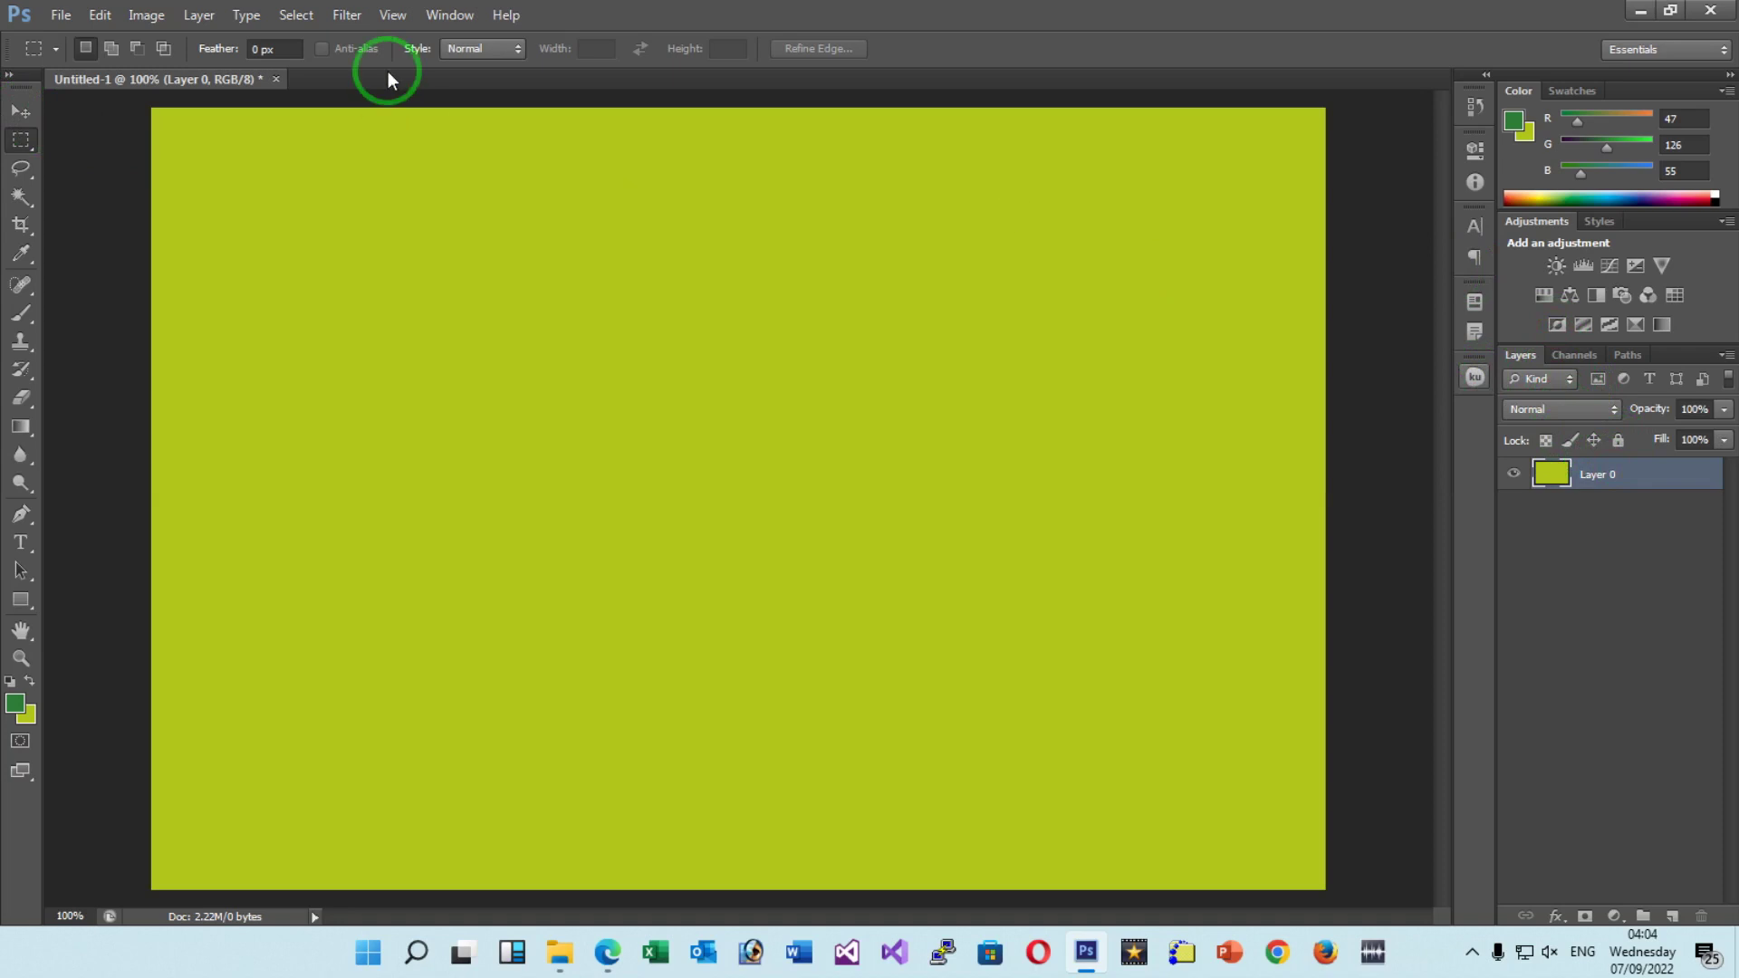
left_click(435, 15)
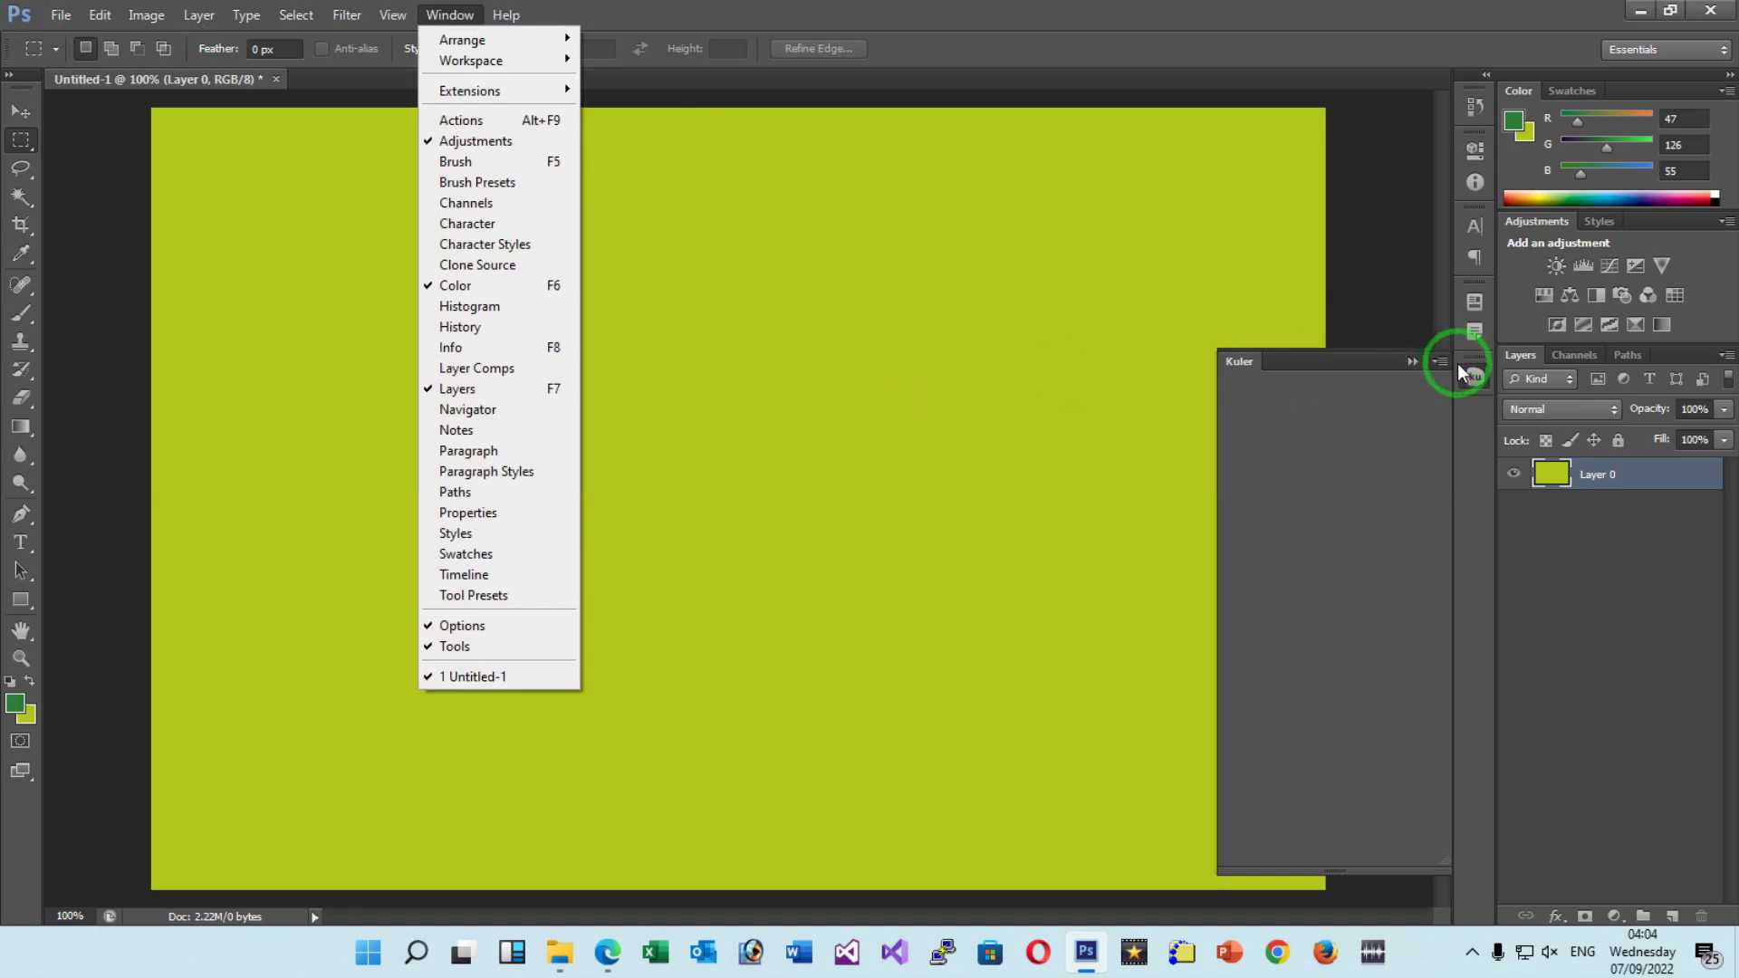
left_click(1420, 362)
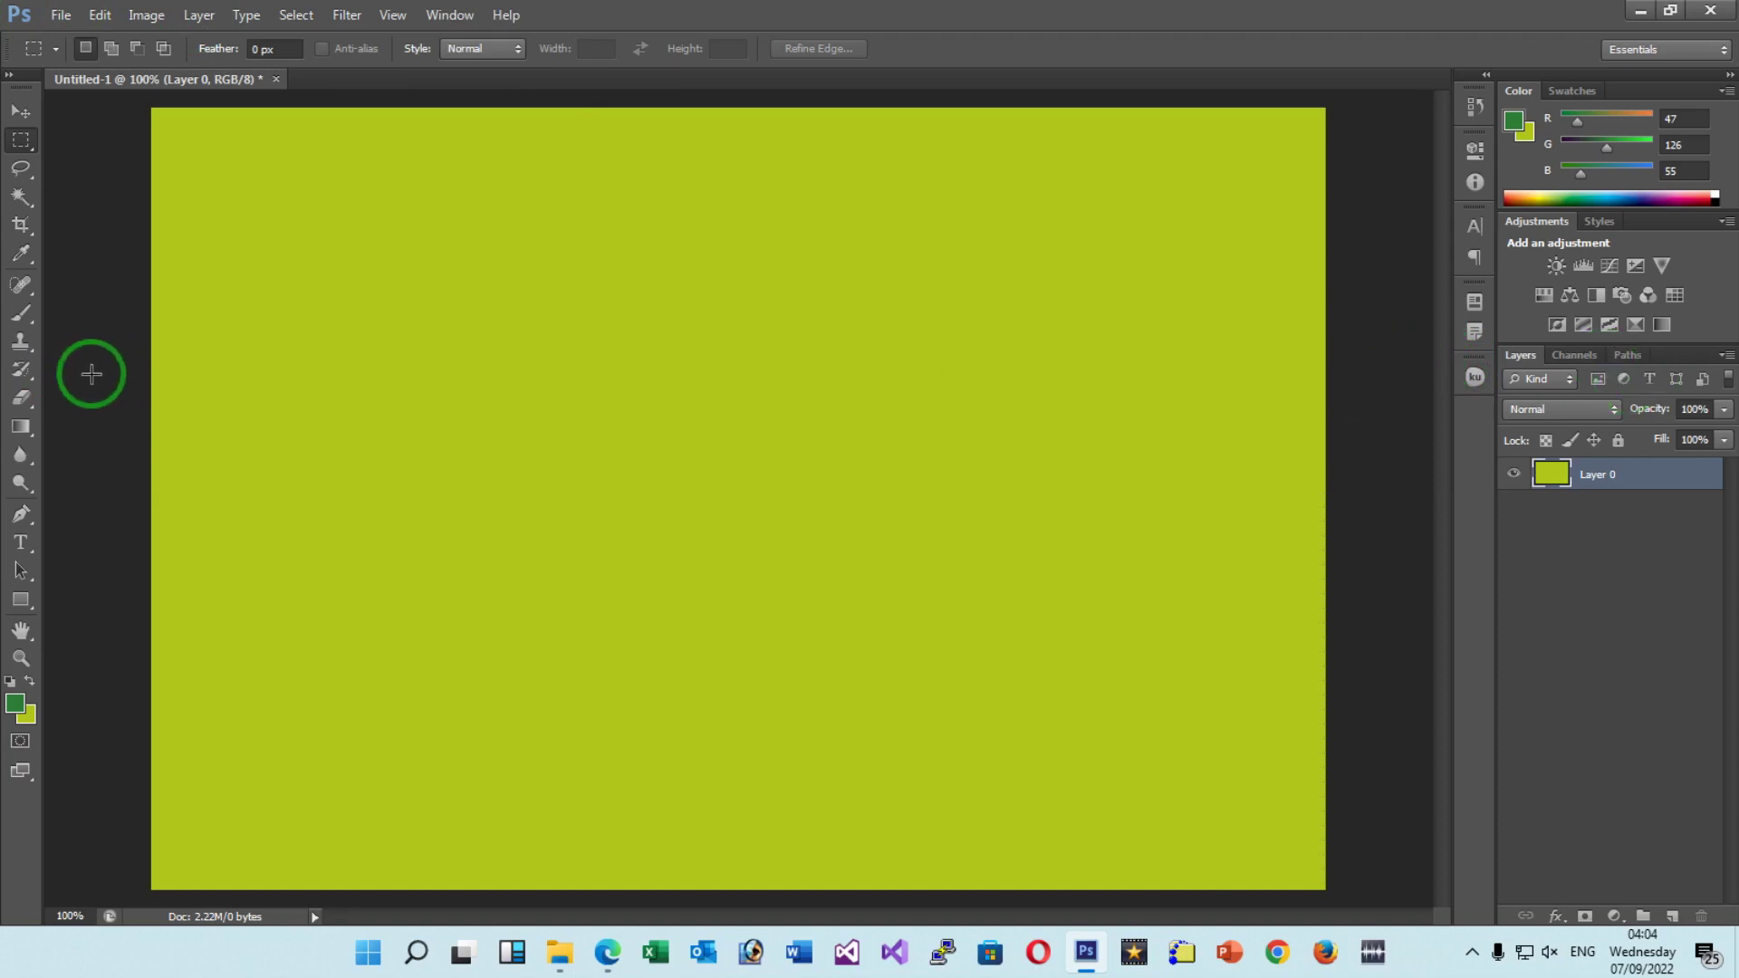
Duplicate the layer twice, creating Layer 0 copy and Layer 0 copy 2.
right_click(1673, 482)
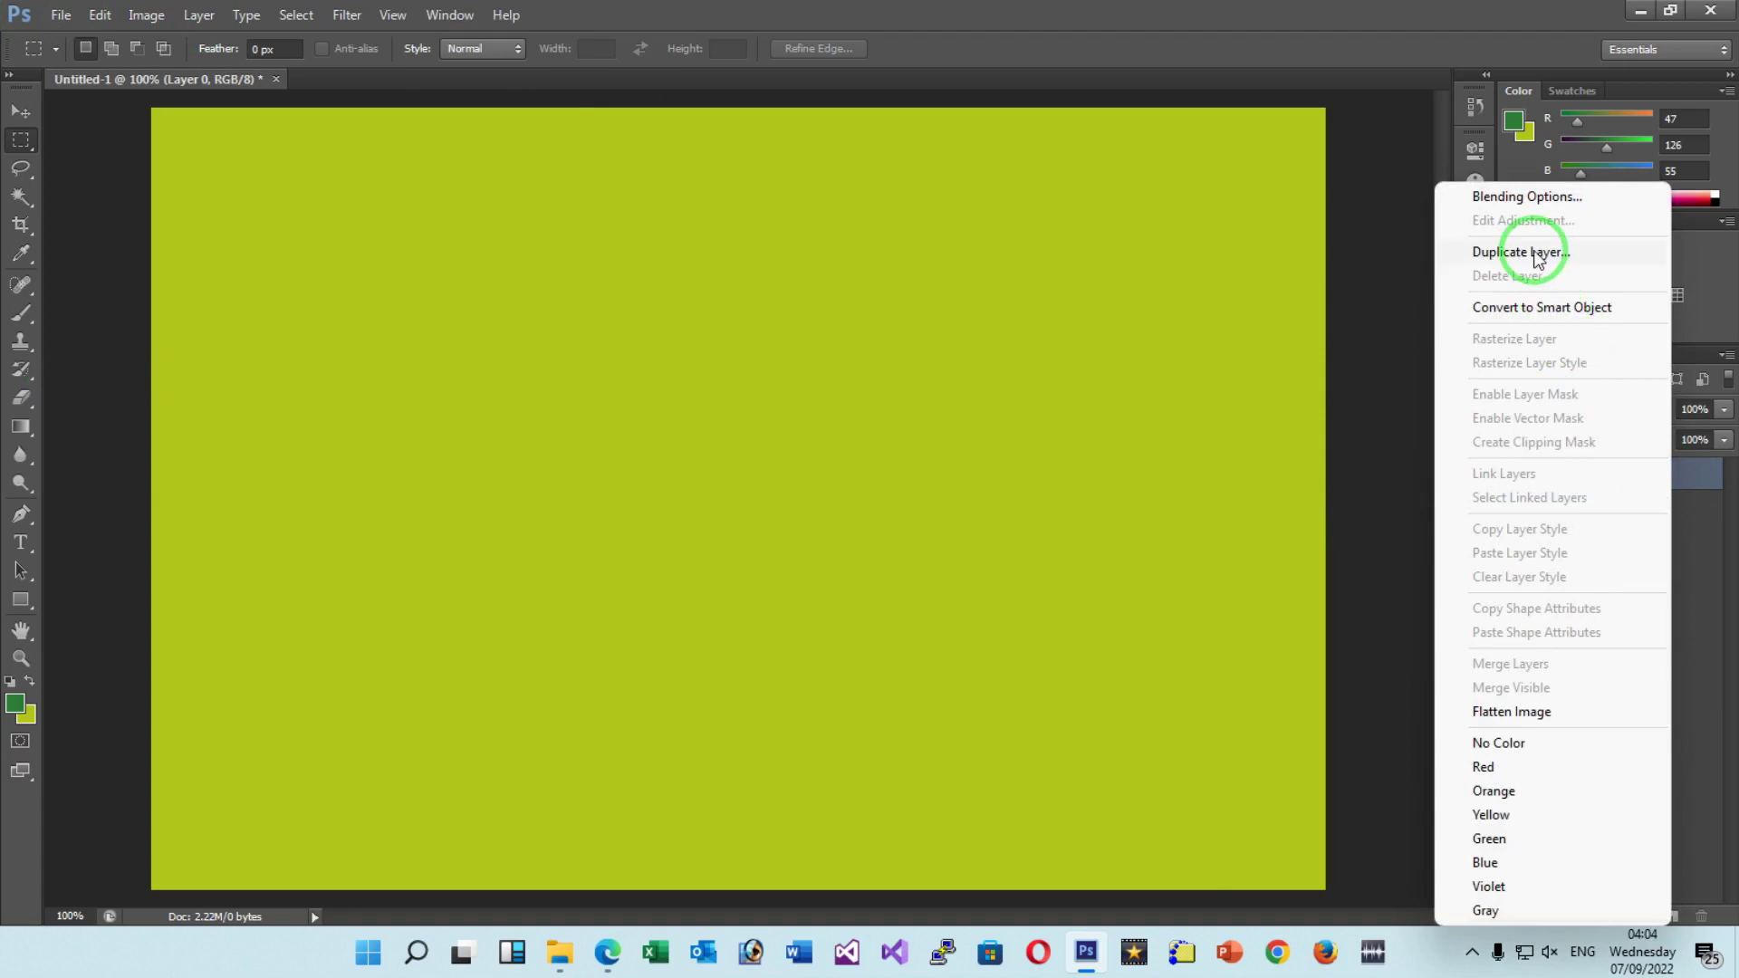
left_click(1538, 254)
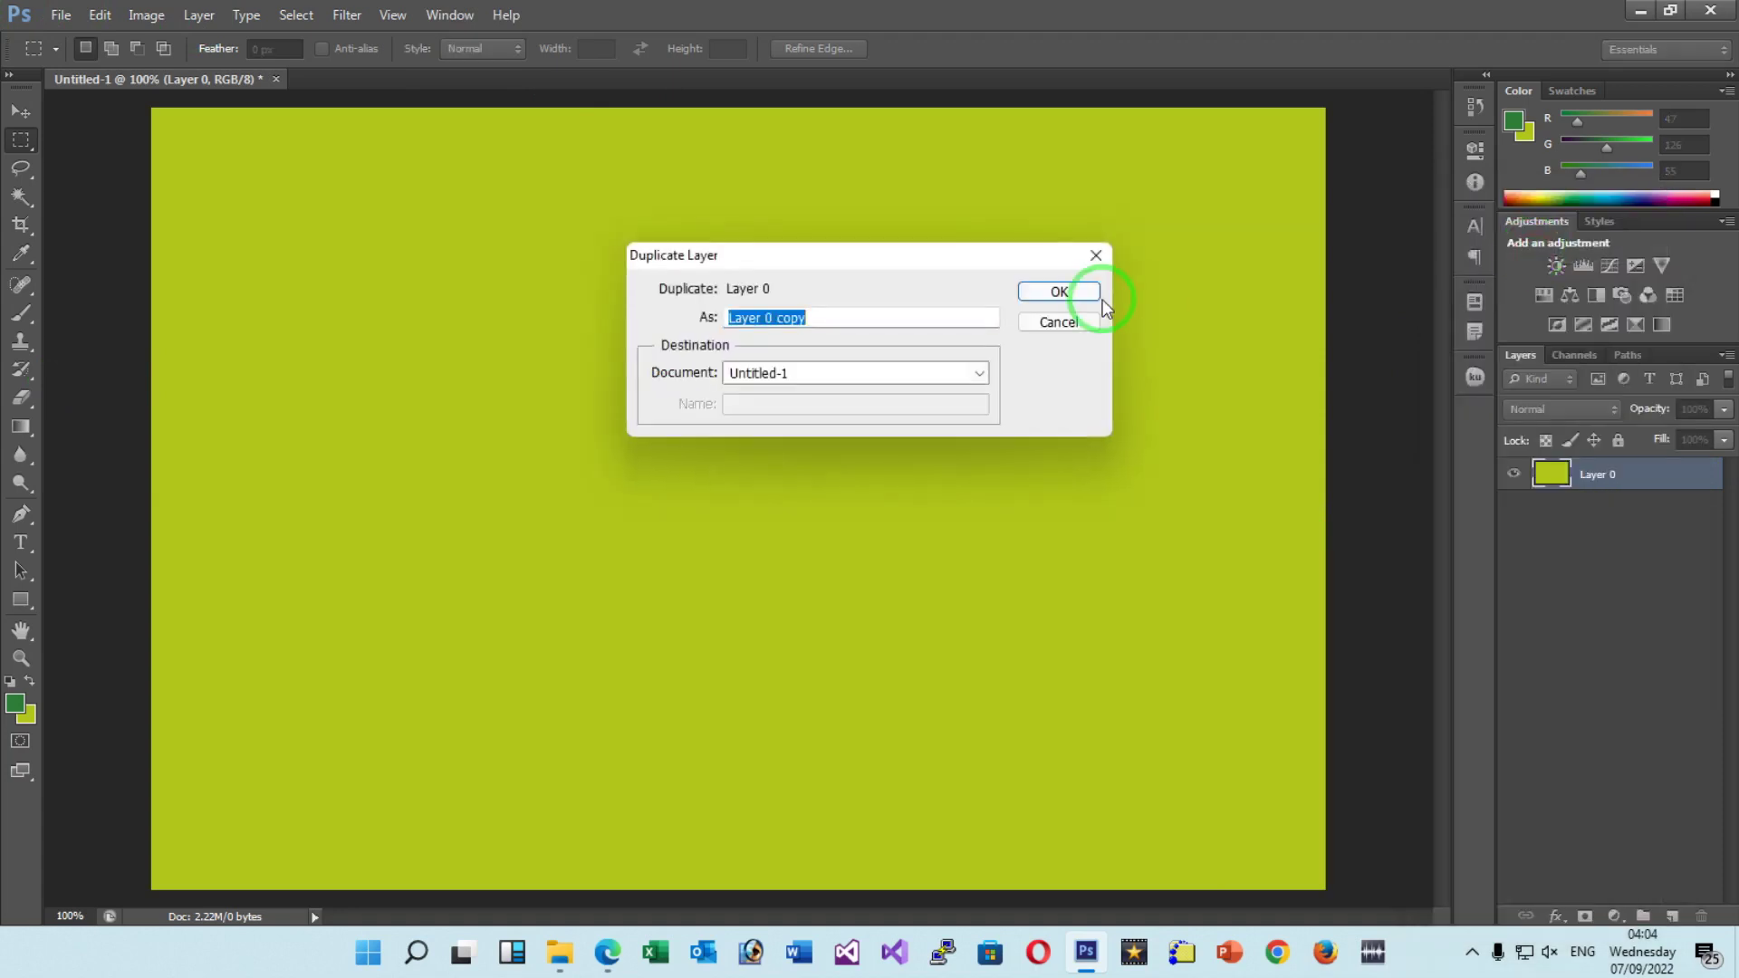
left_click(1069, 292)
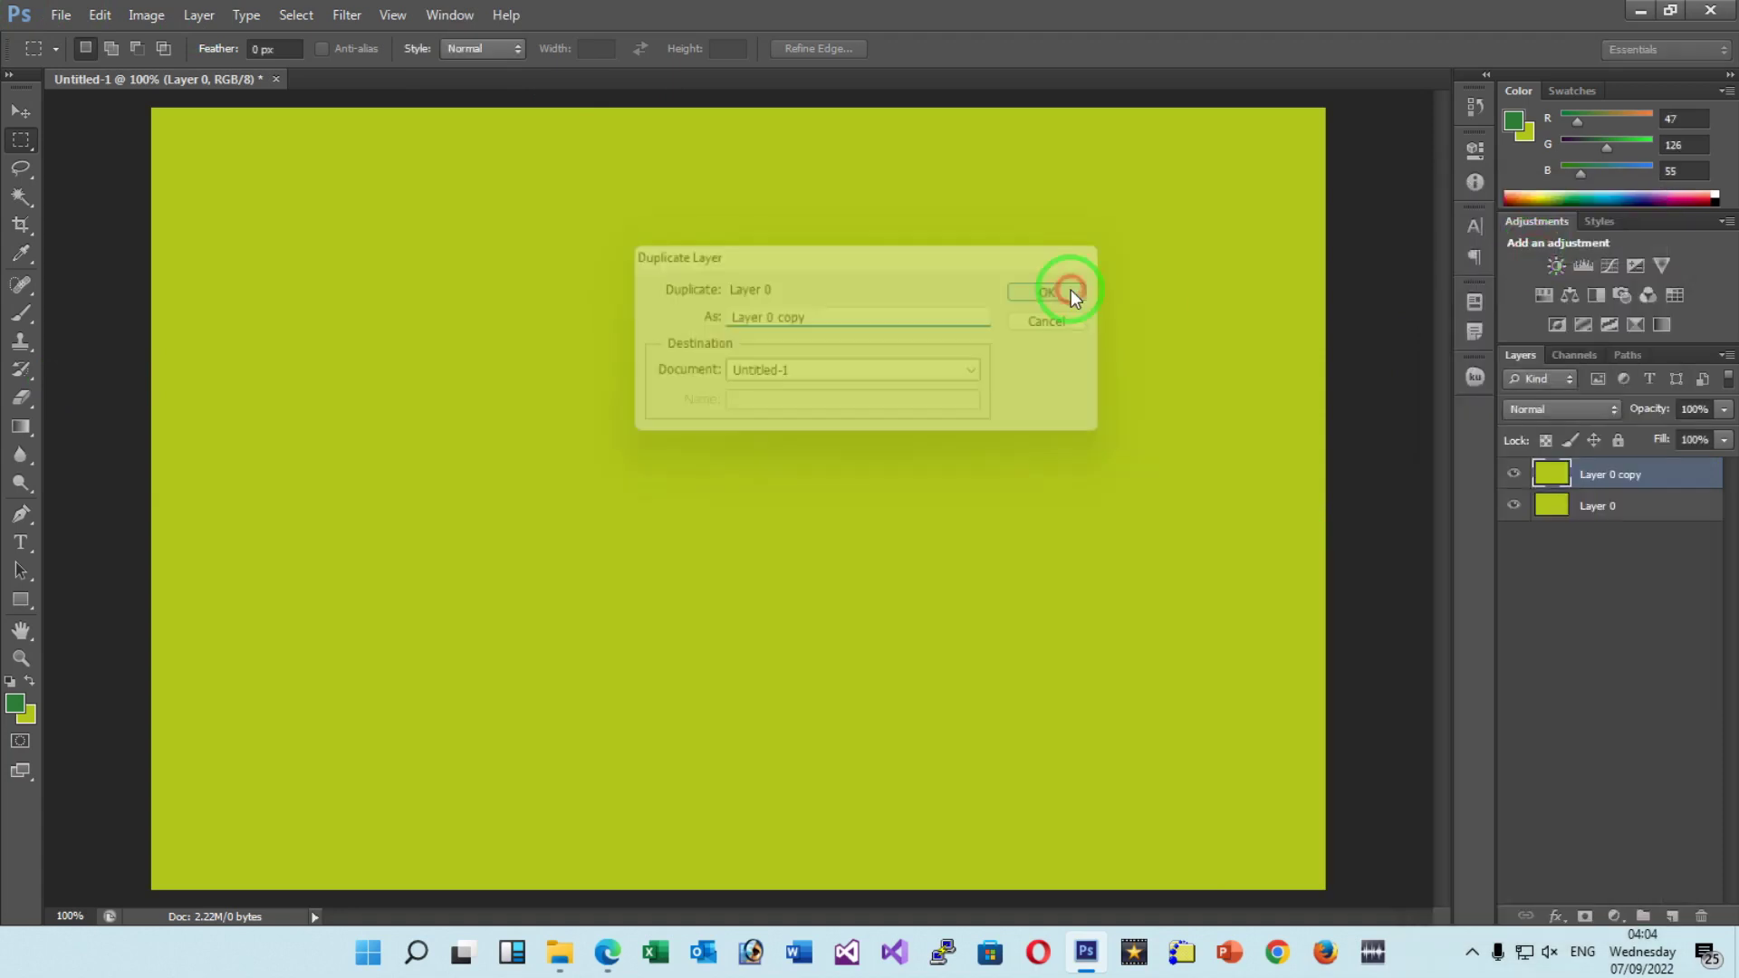
right_click(1675, 480)
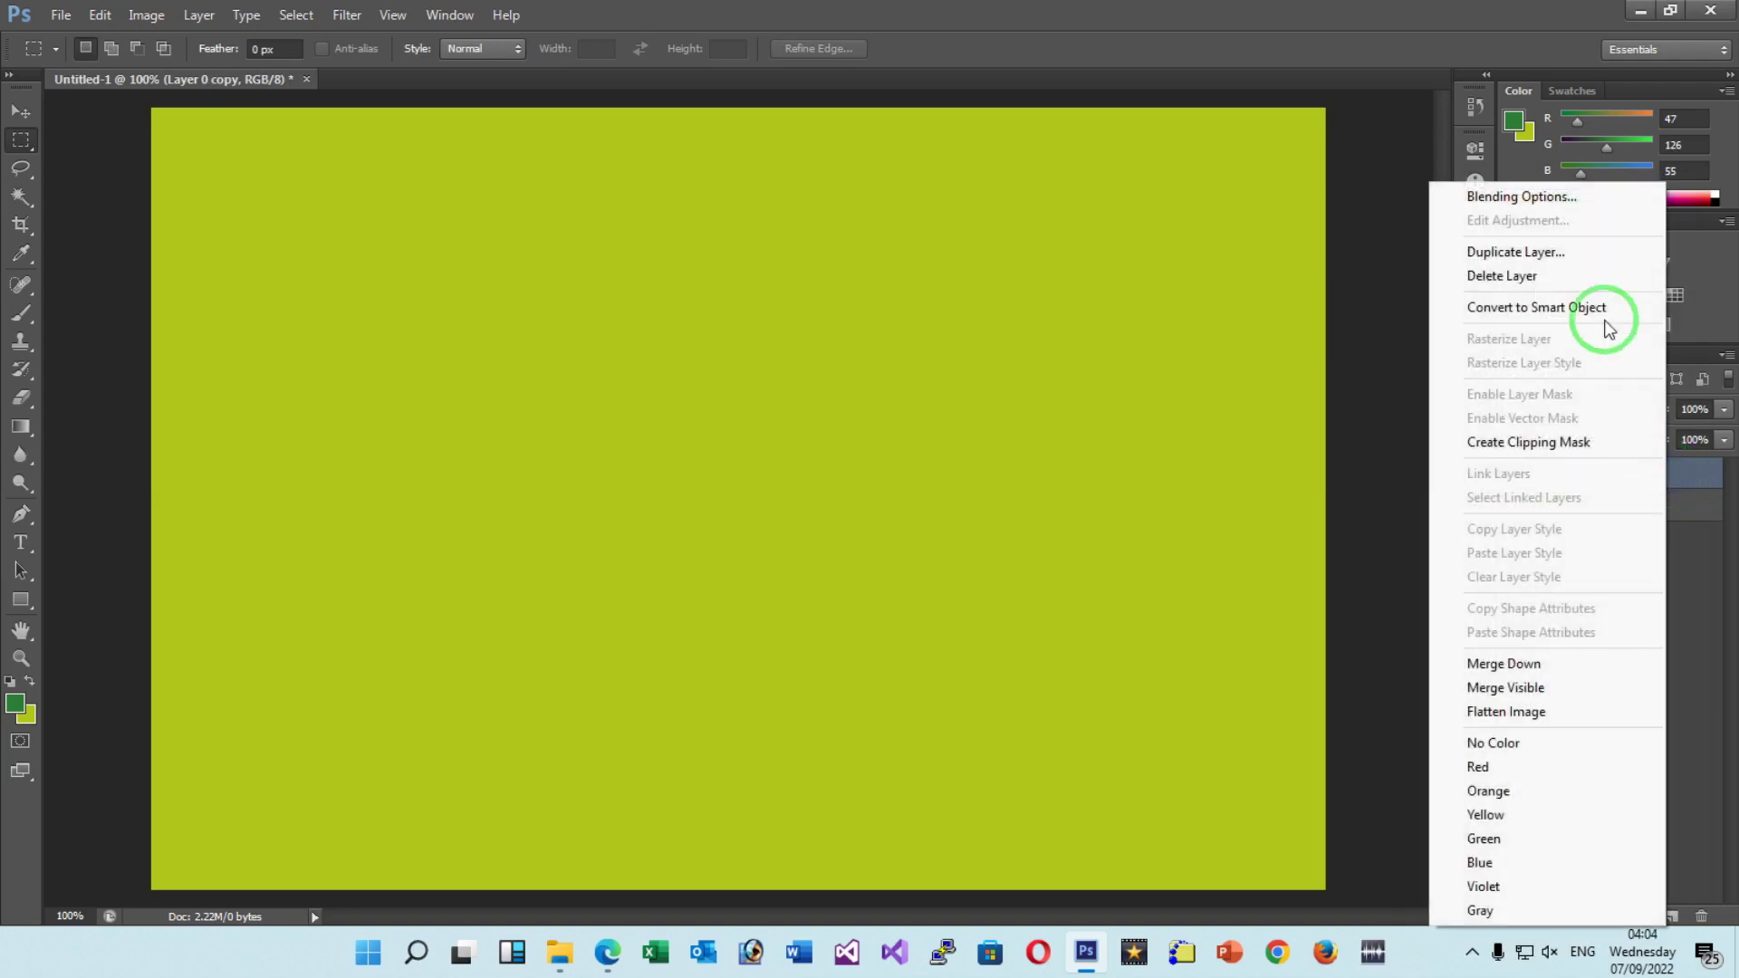
left_click(1554, 263)
left_click(1060, 294)
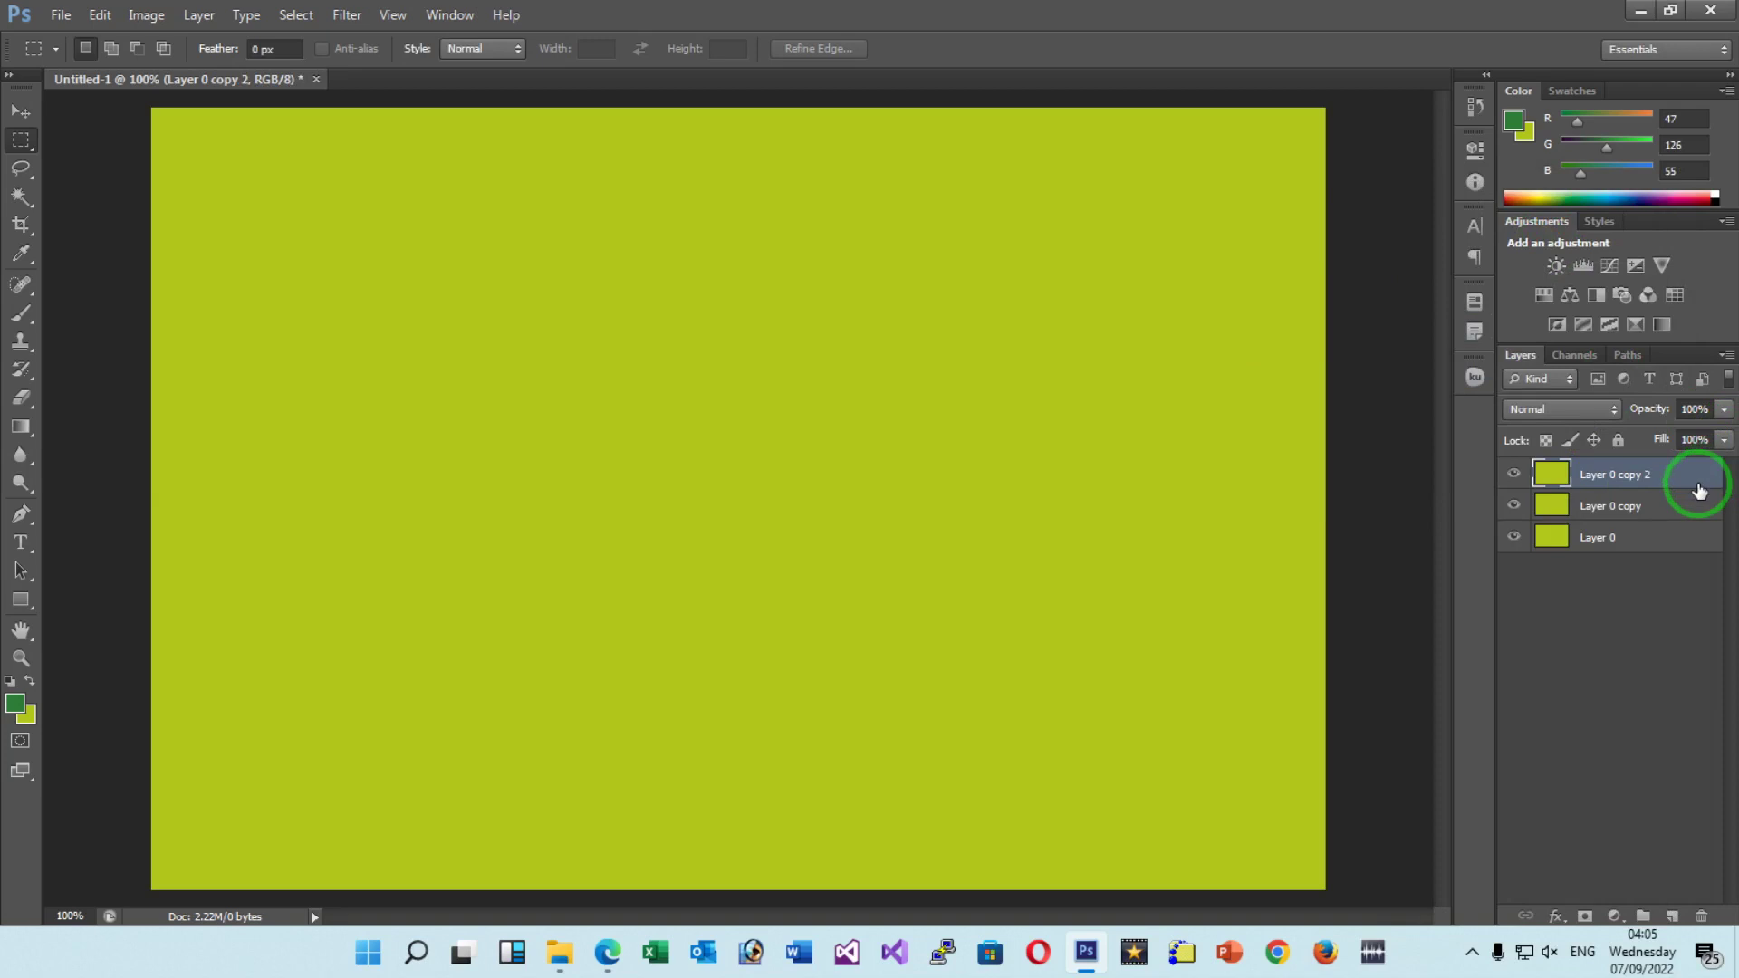
Select Layer 0 copy, then make Layer 0 the active layer.
left_click(1635, 507)
left_click(1618, 537)
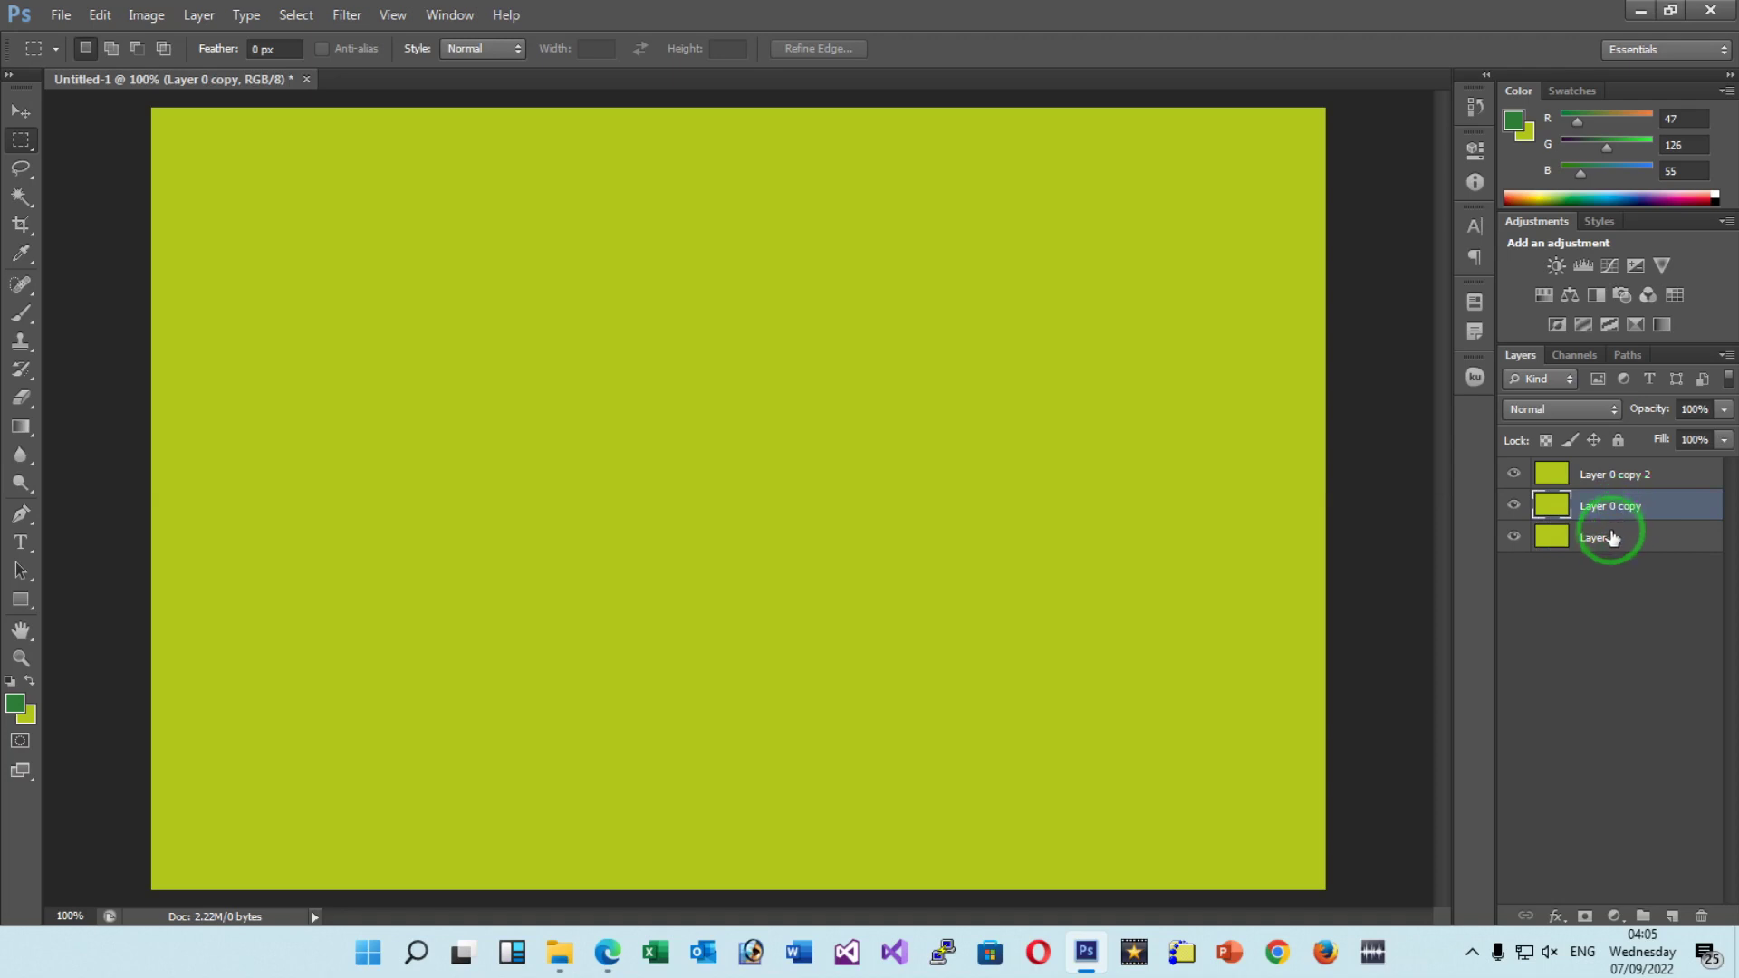
left_click(1618, 537)
left_click(21, 542)
left_click(217, 591)
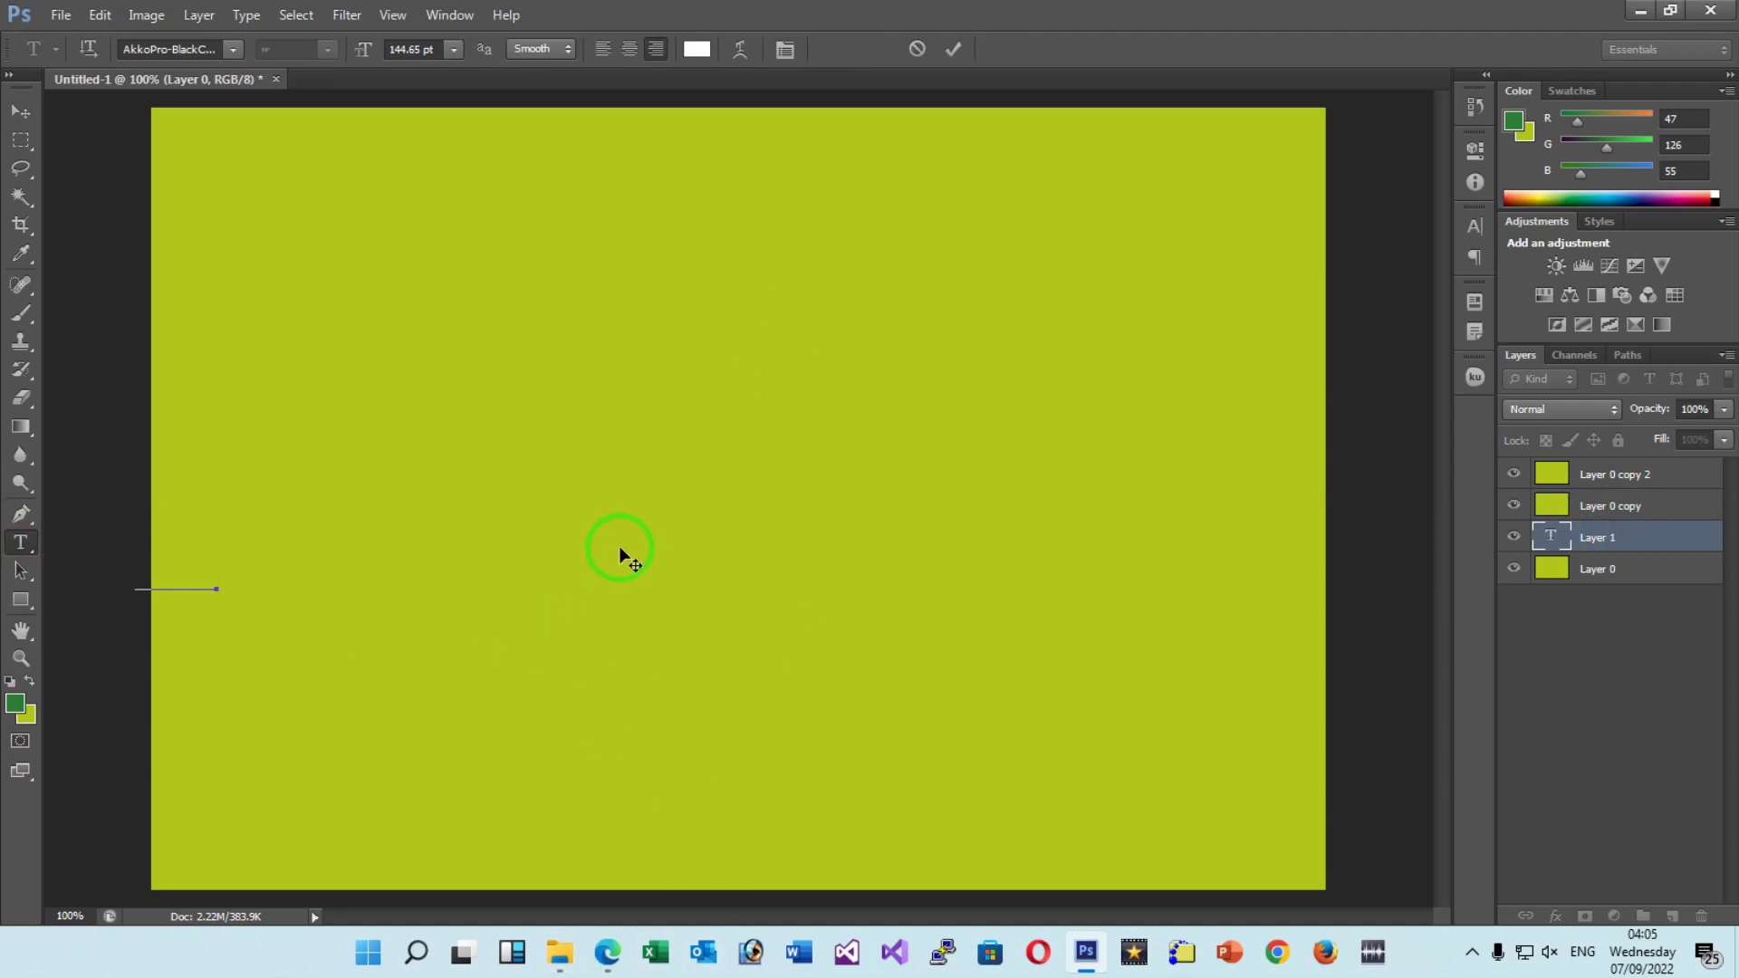
left_click(11, 111)
left_click(20, 112)
left_click_drag(172, 560, 535, 570)
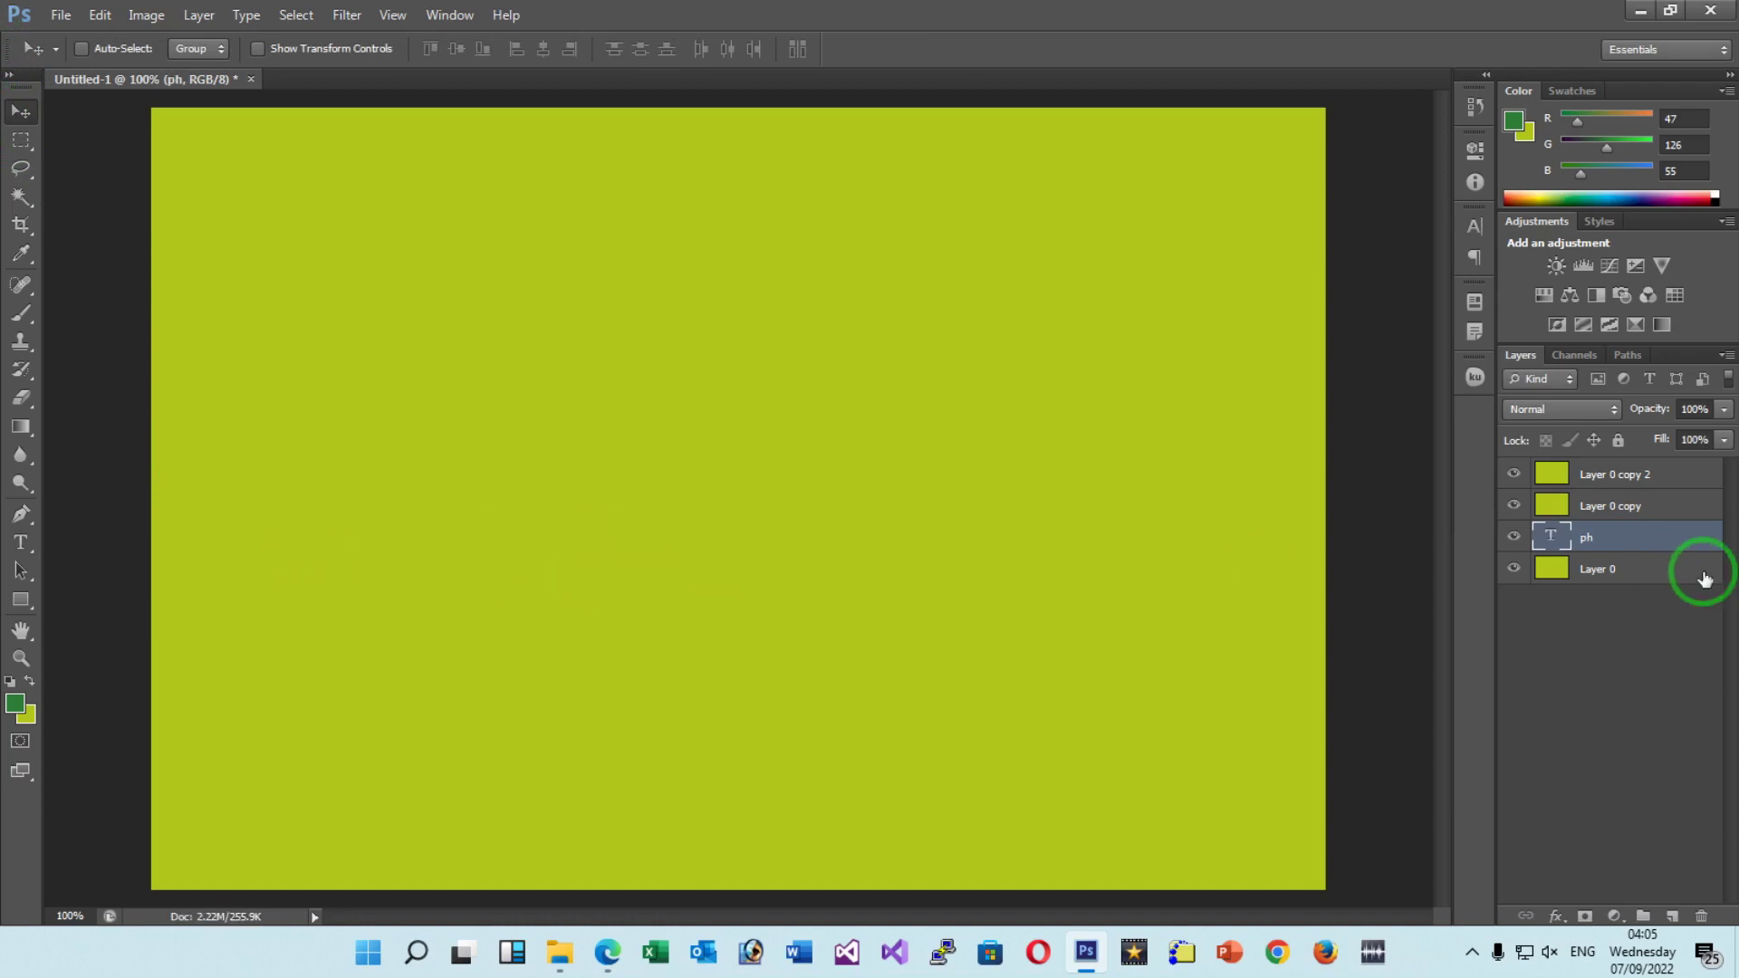
left_click(1653, 545)
left_click_drag(250, 558, 501, 560)
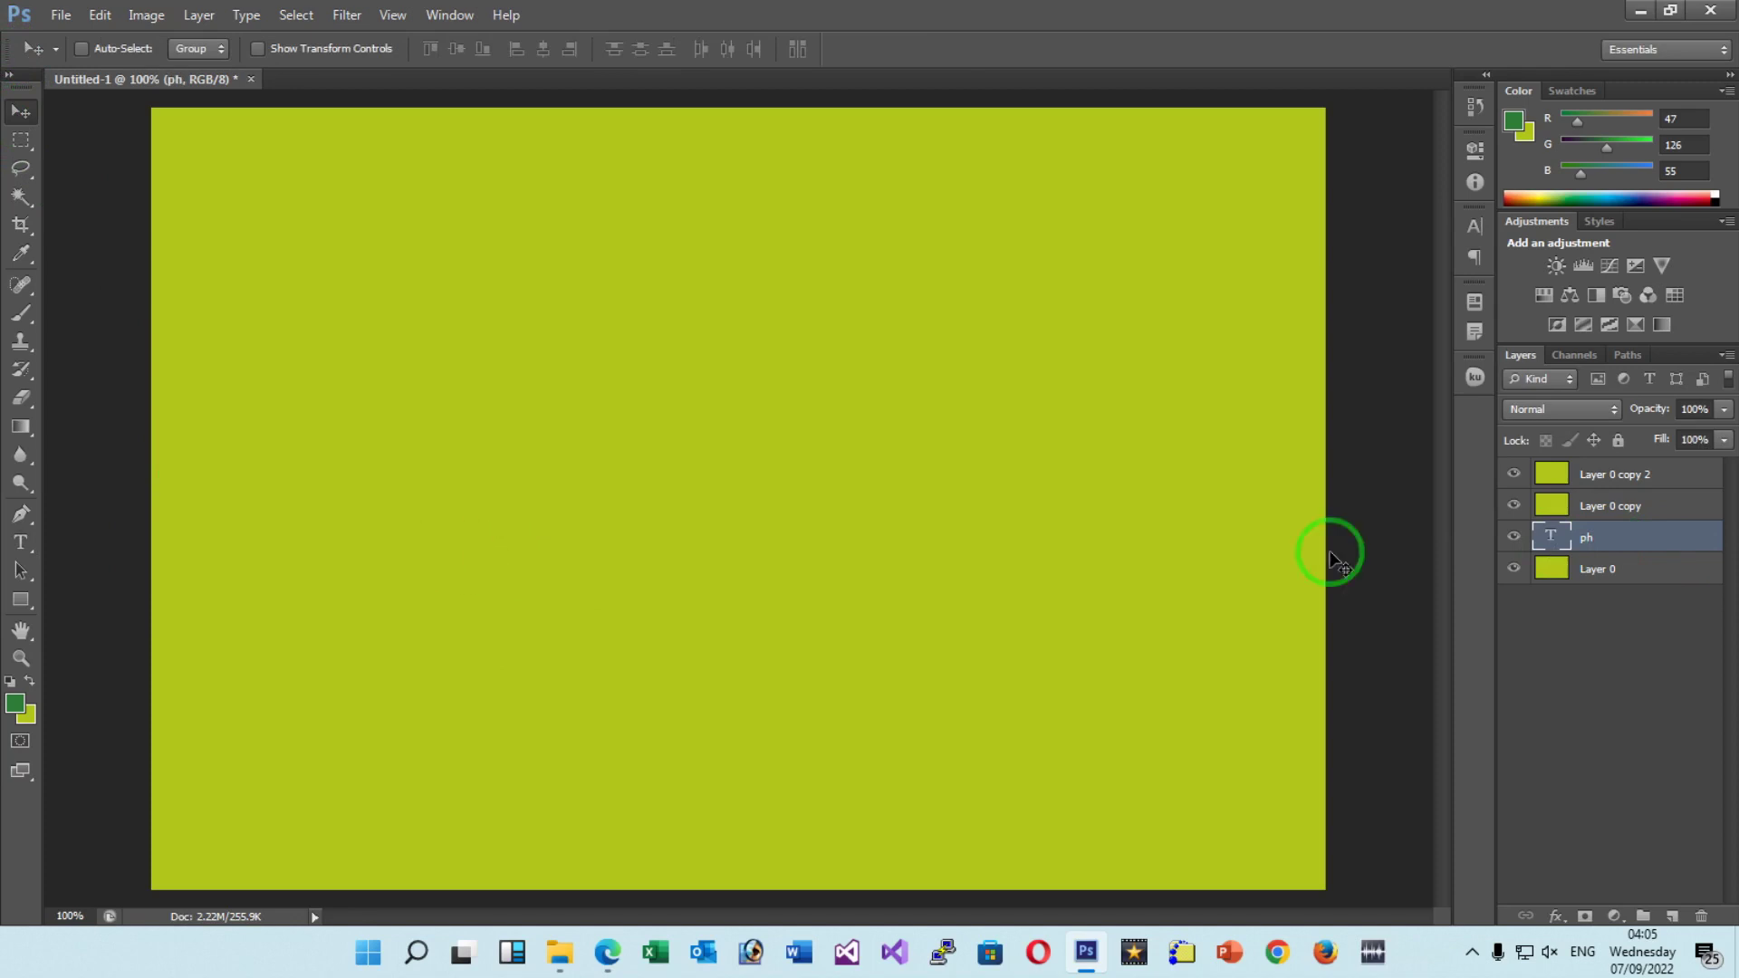
right_click(1648, 537)
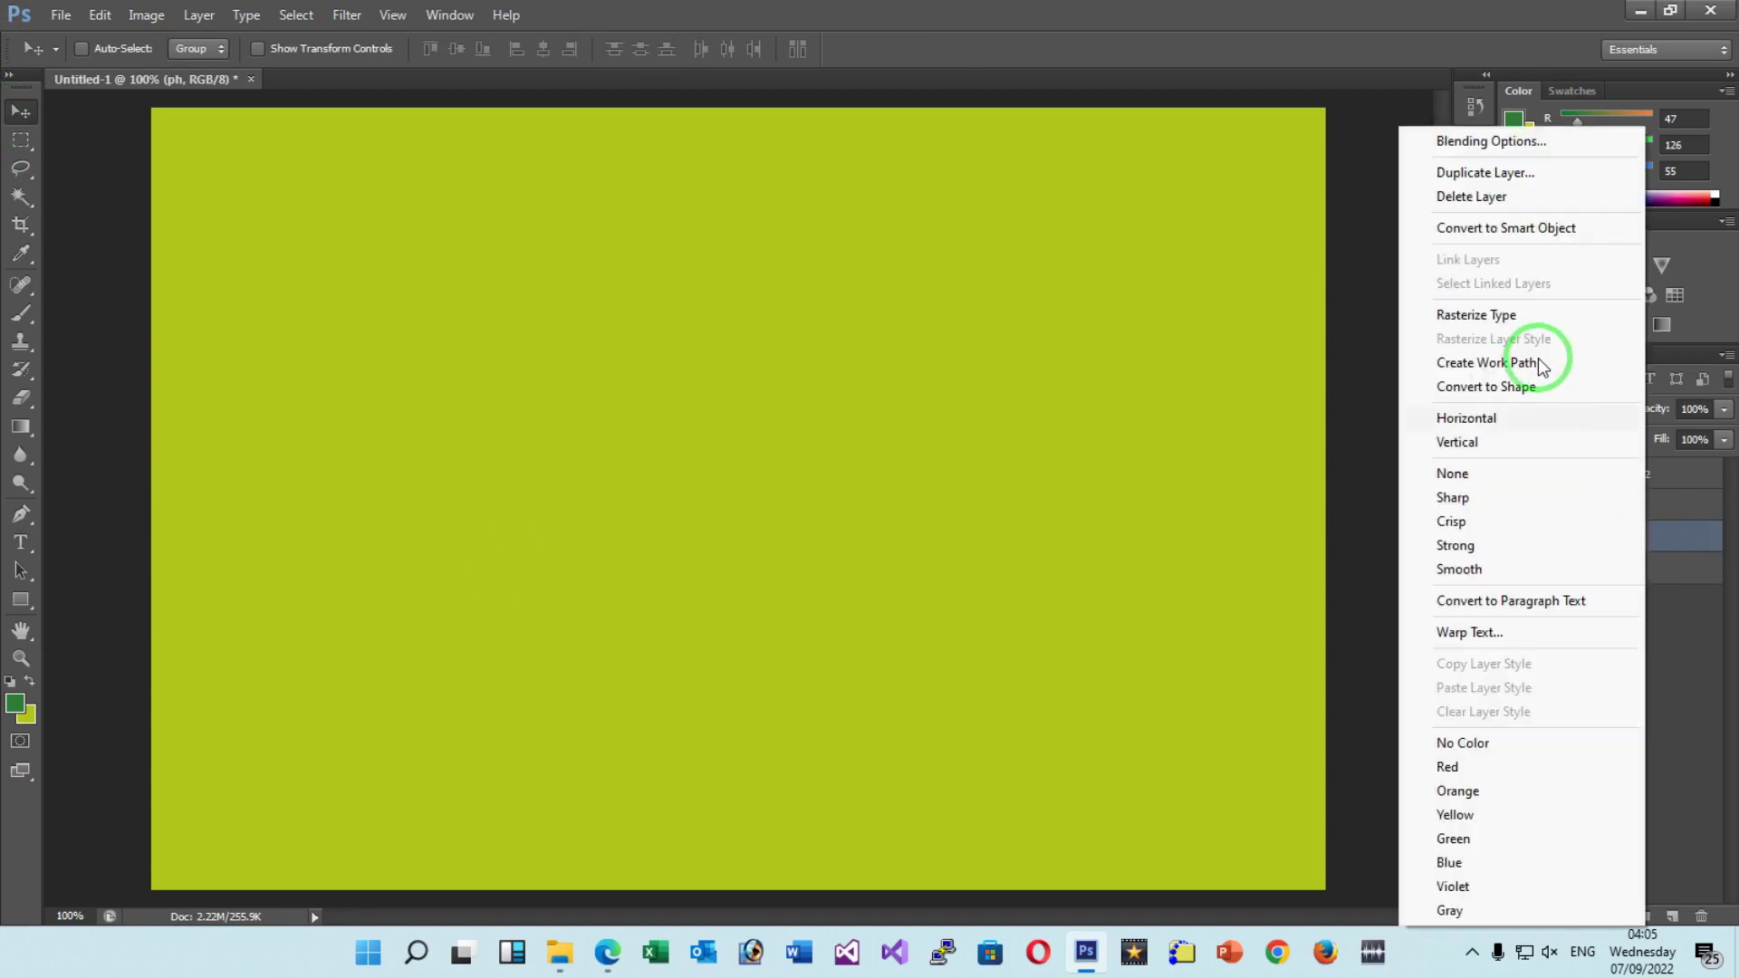
left_click(1469, 197)
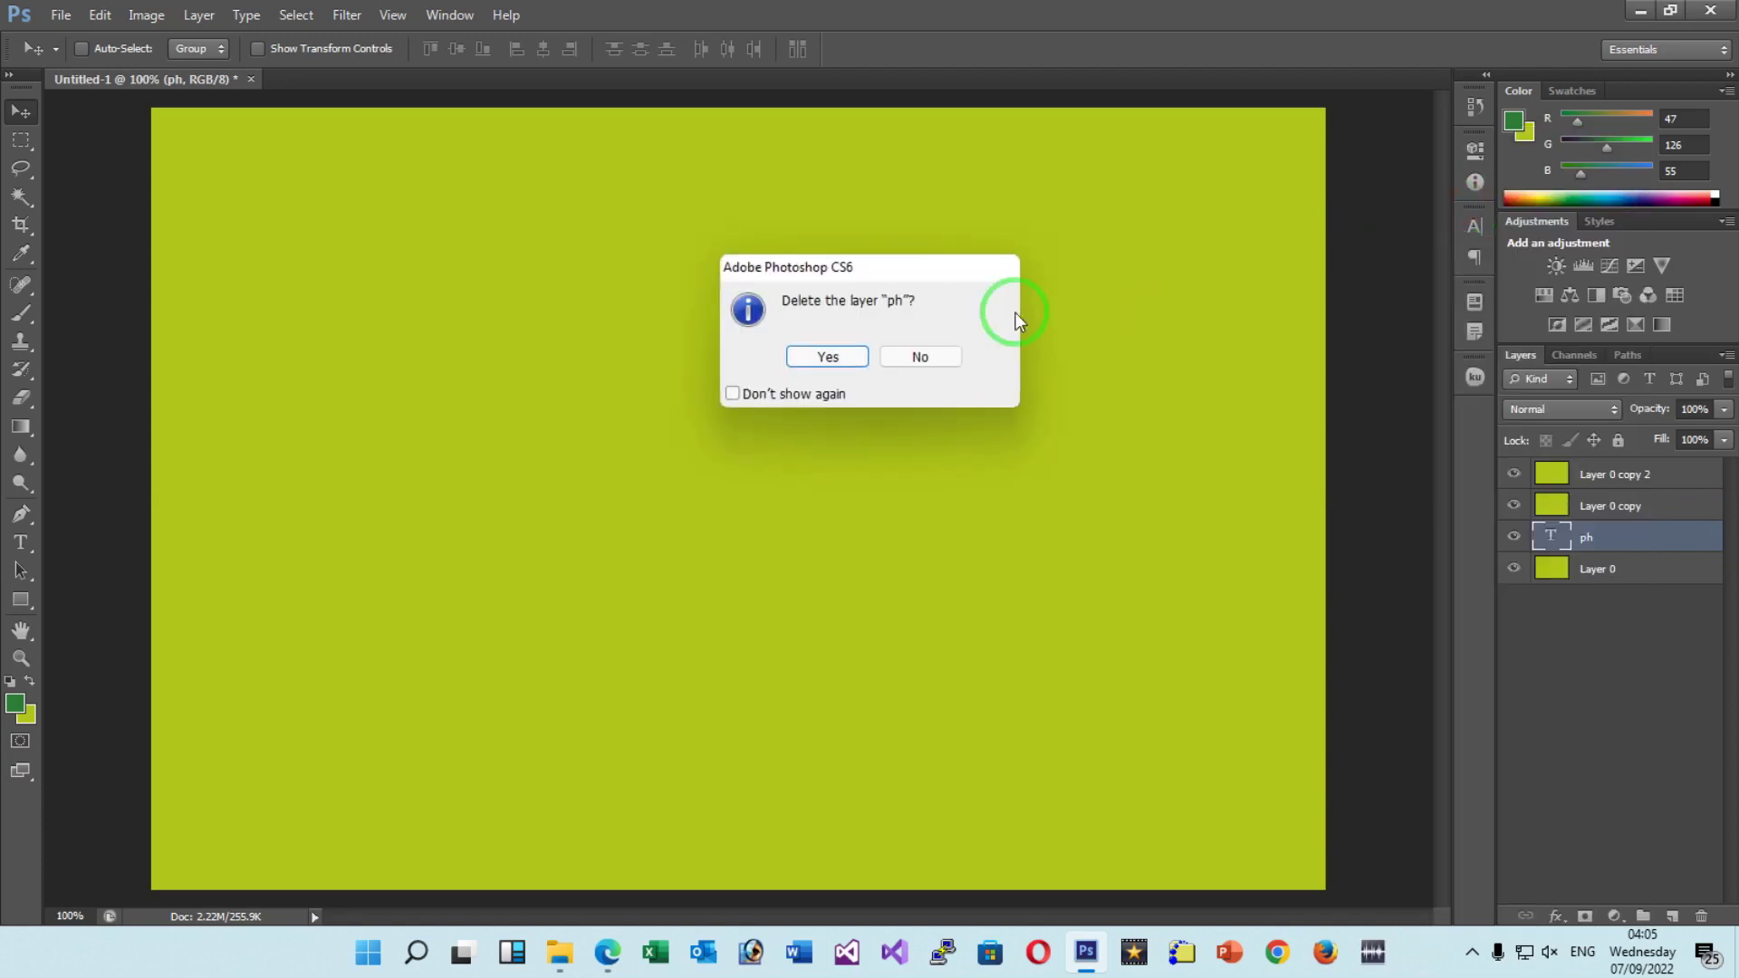
left_click(820, 355)
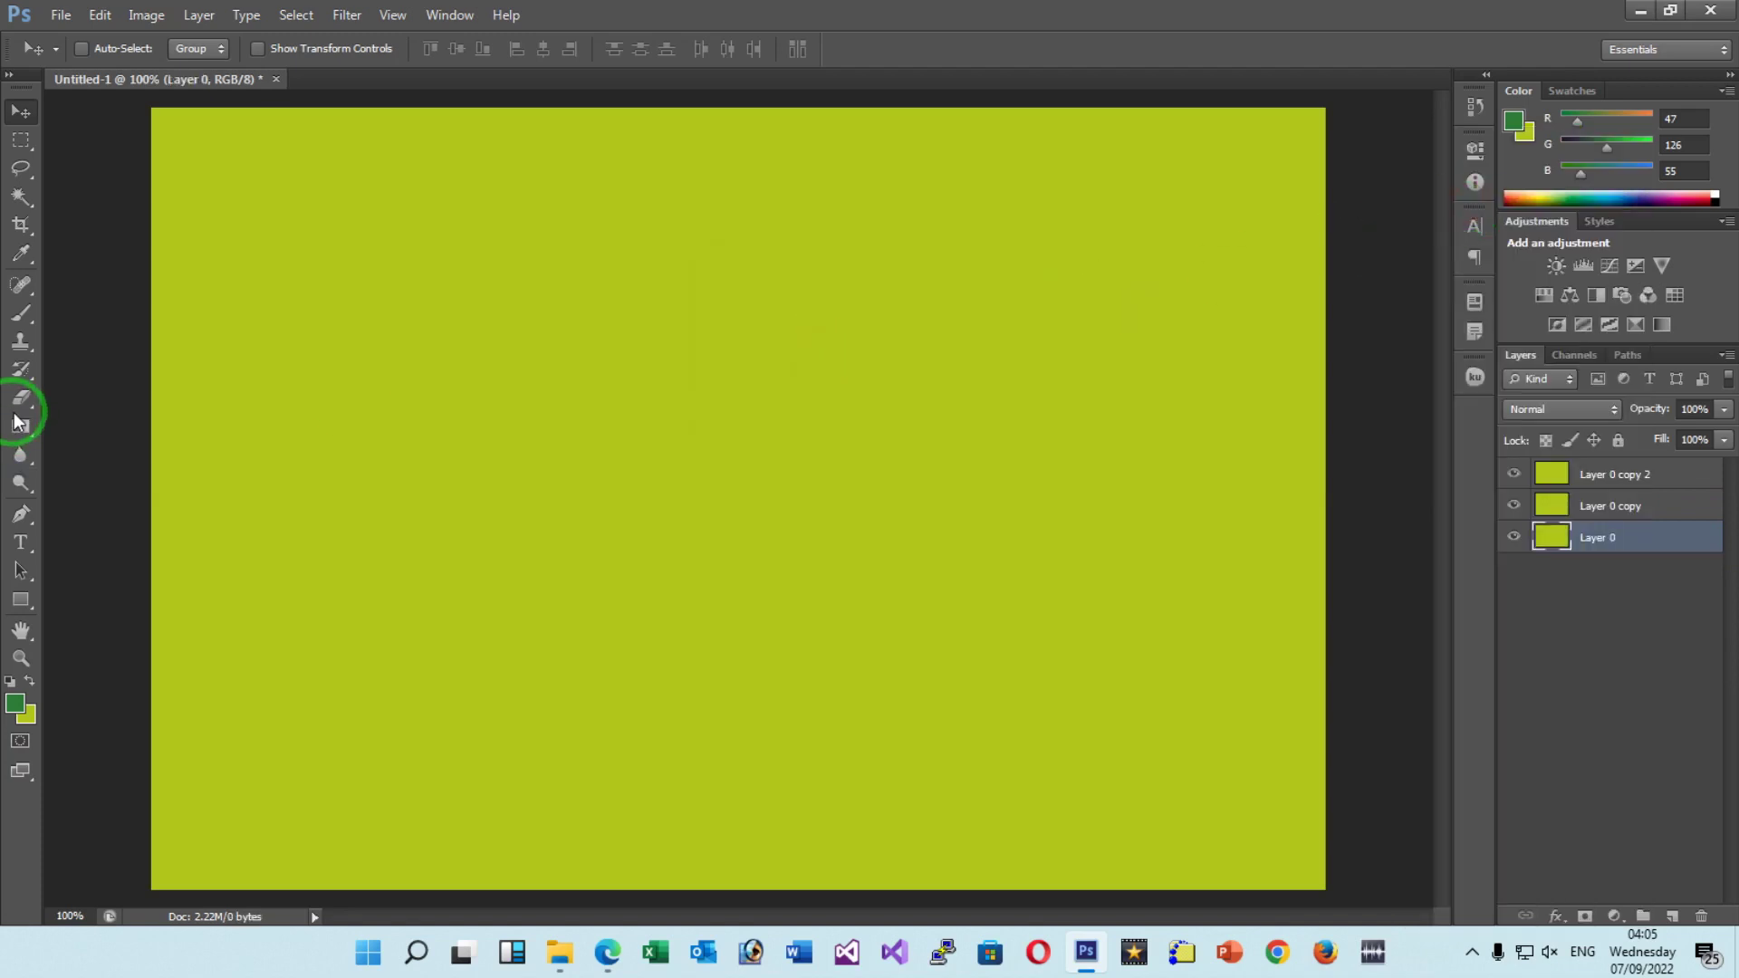
Start a new text layer on the canvas and check the keyboard layout options in the tray.
left_click(51, 538)
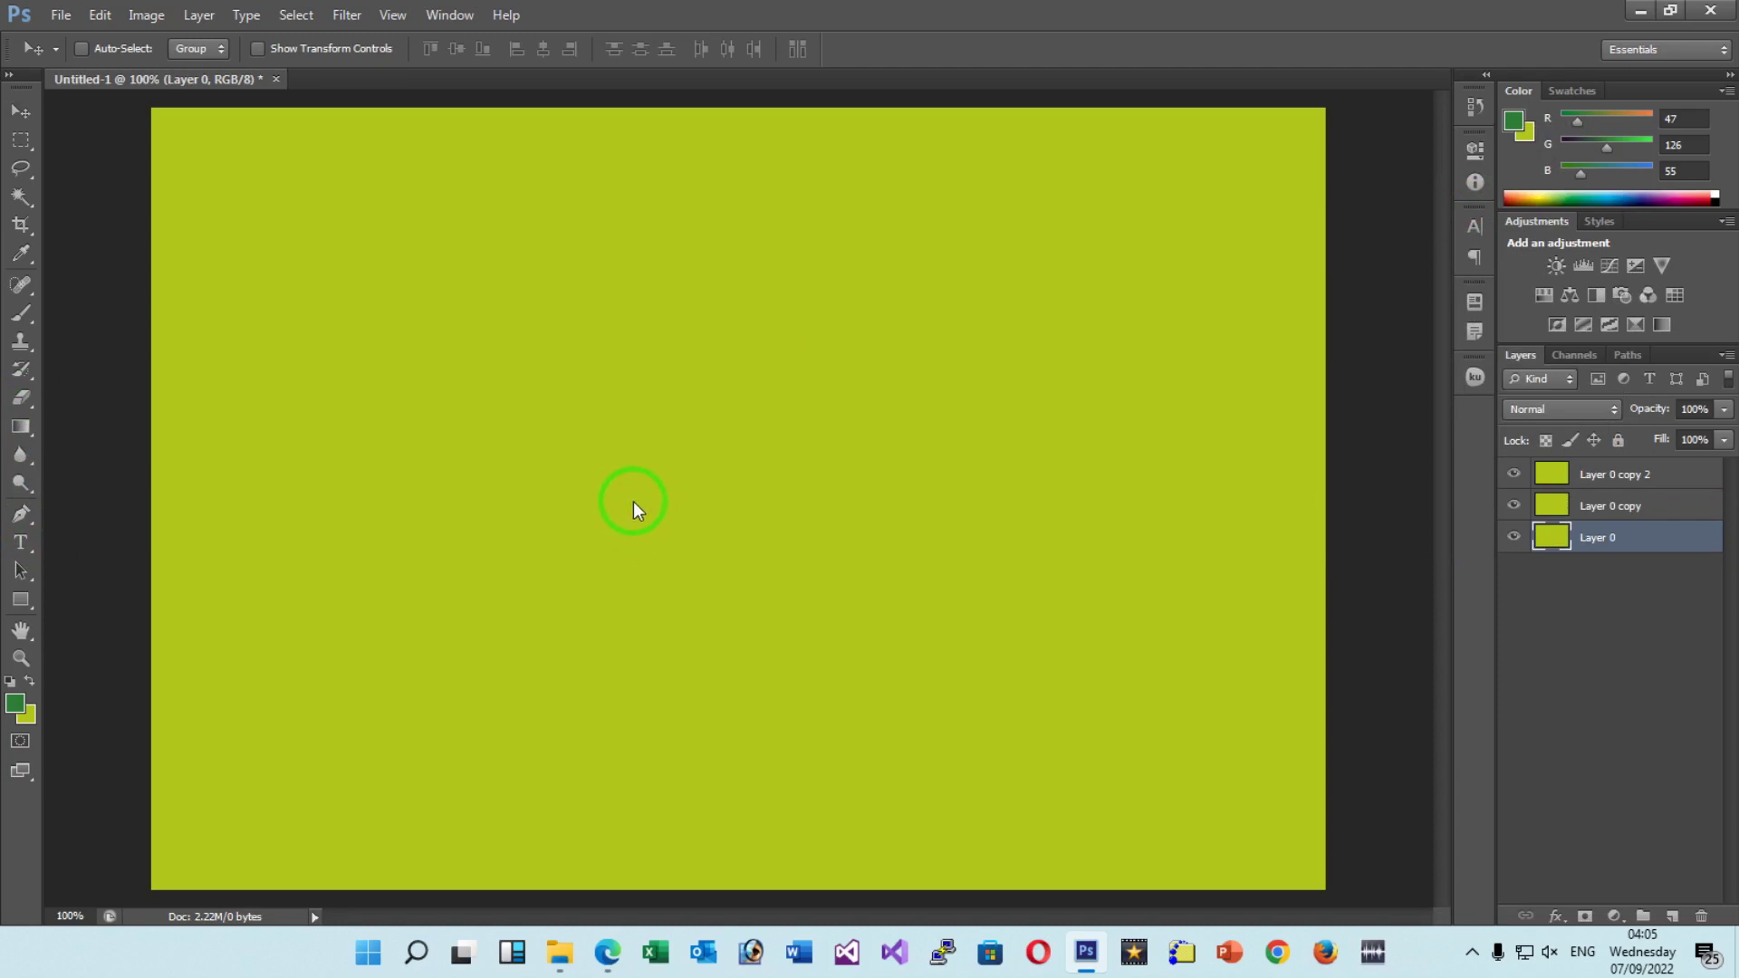
key("t")
left_click(608, 498)
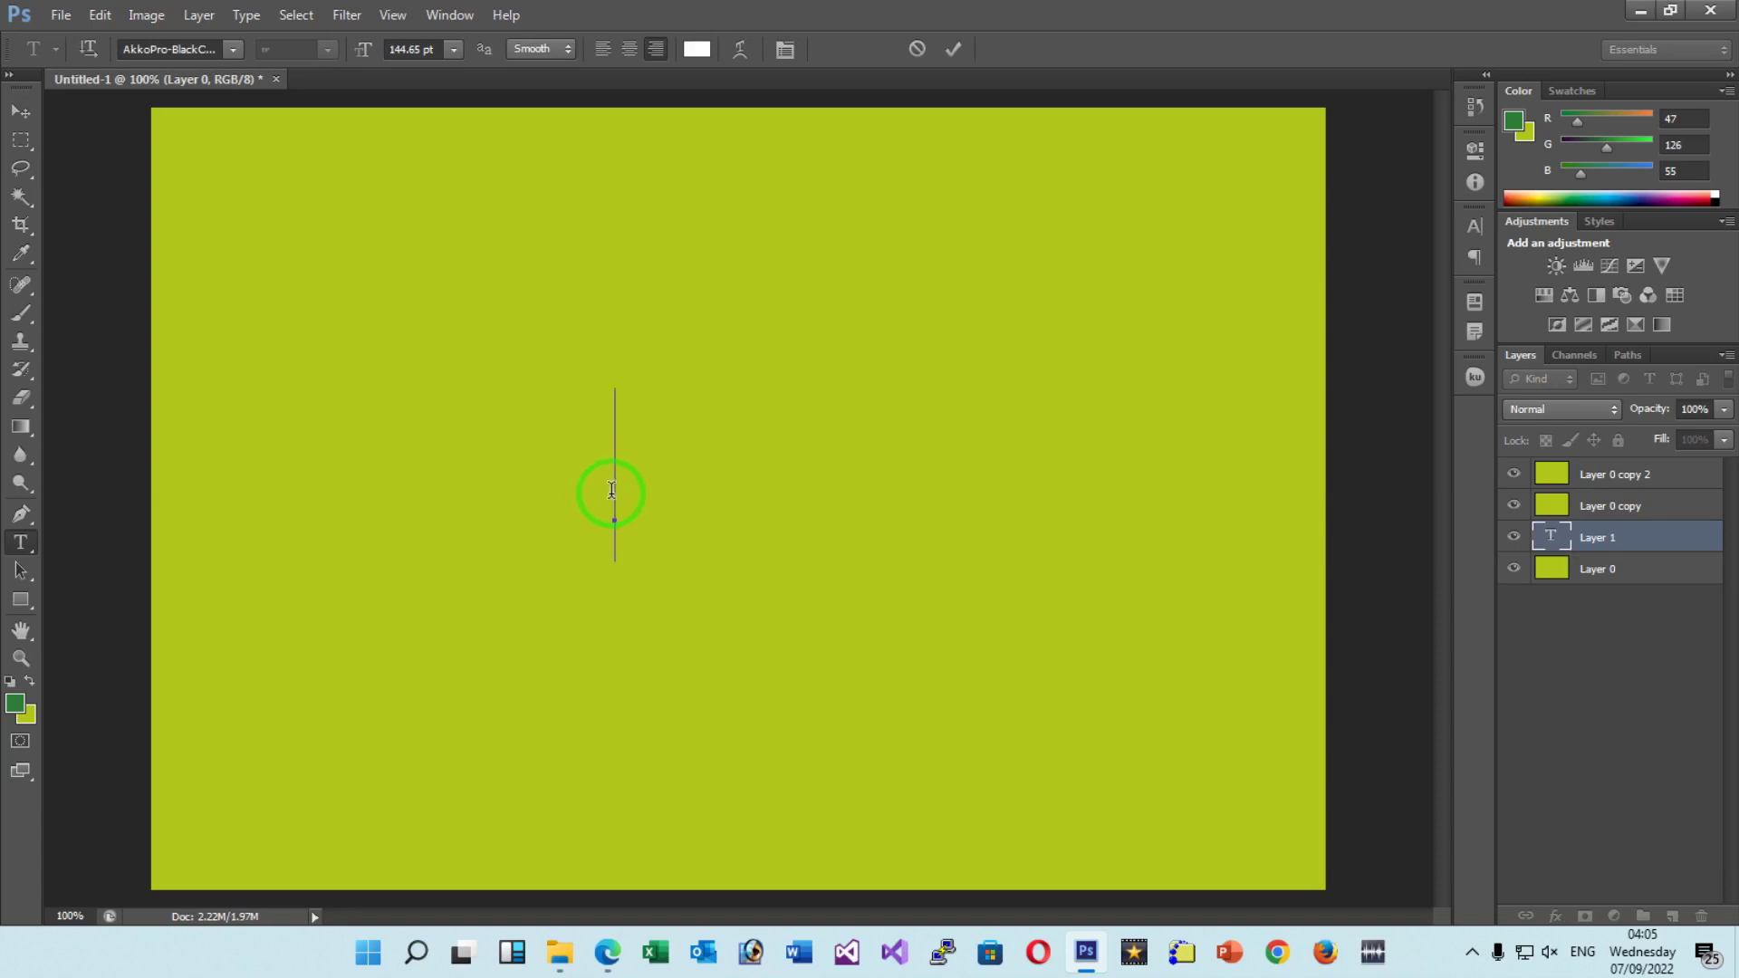
left_click(569, 487)
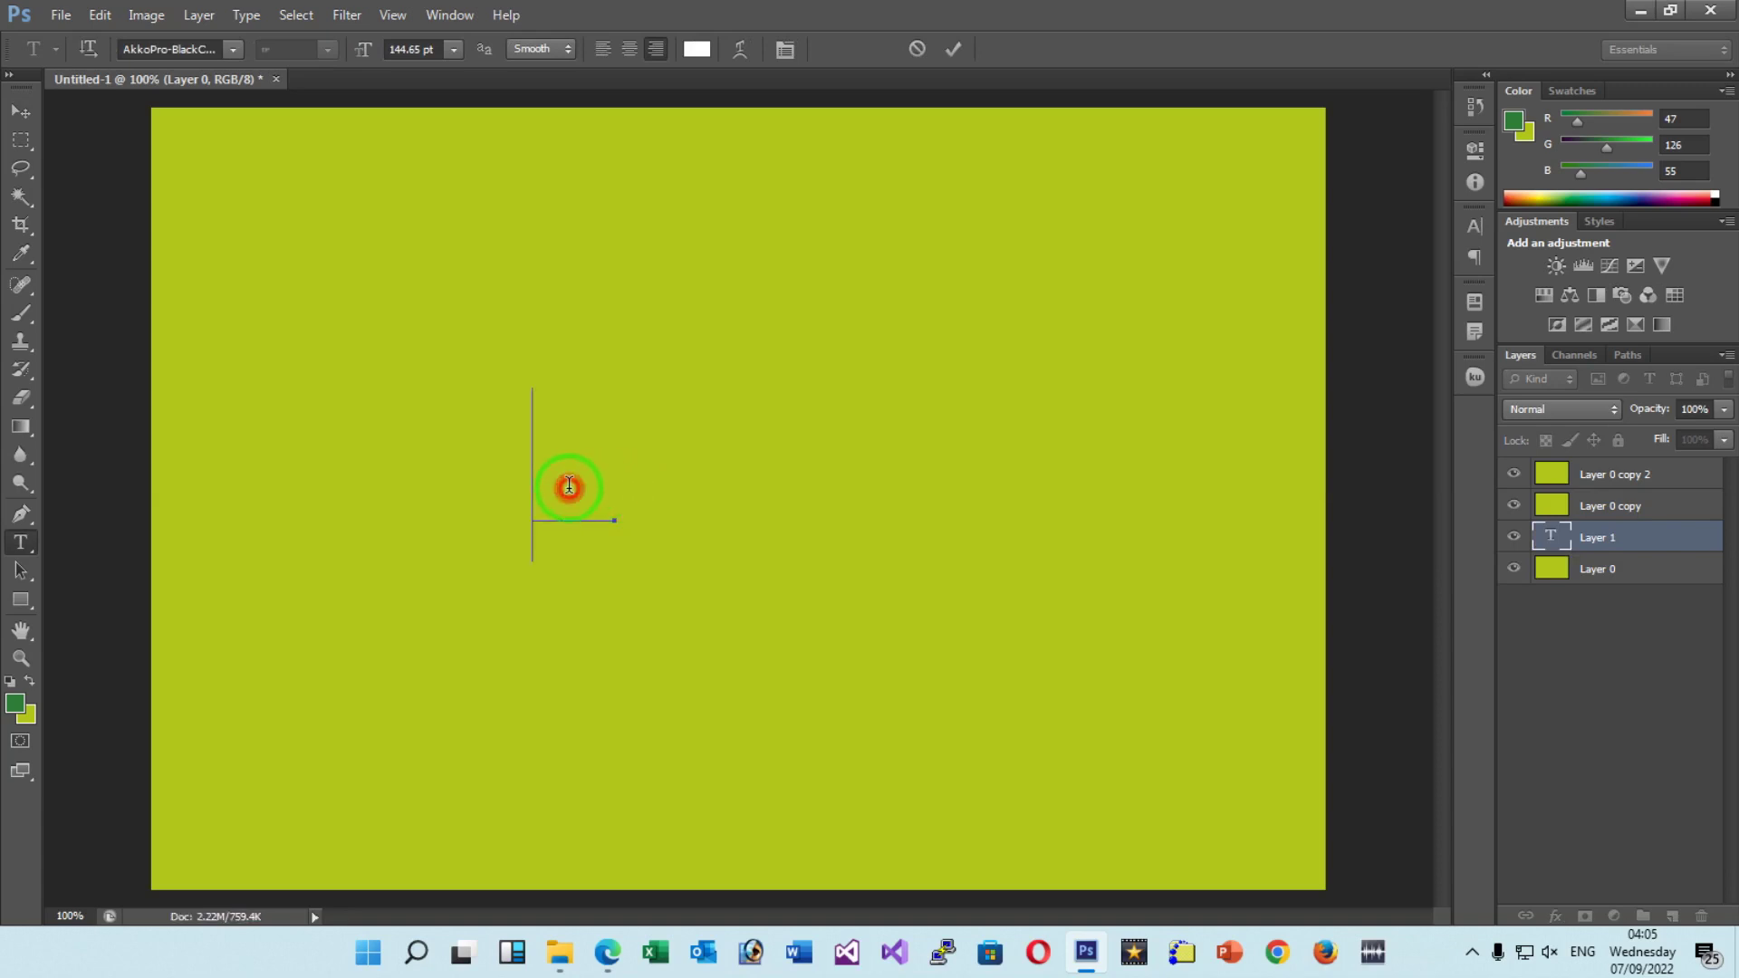
left_click(1474, 955)
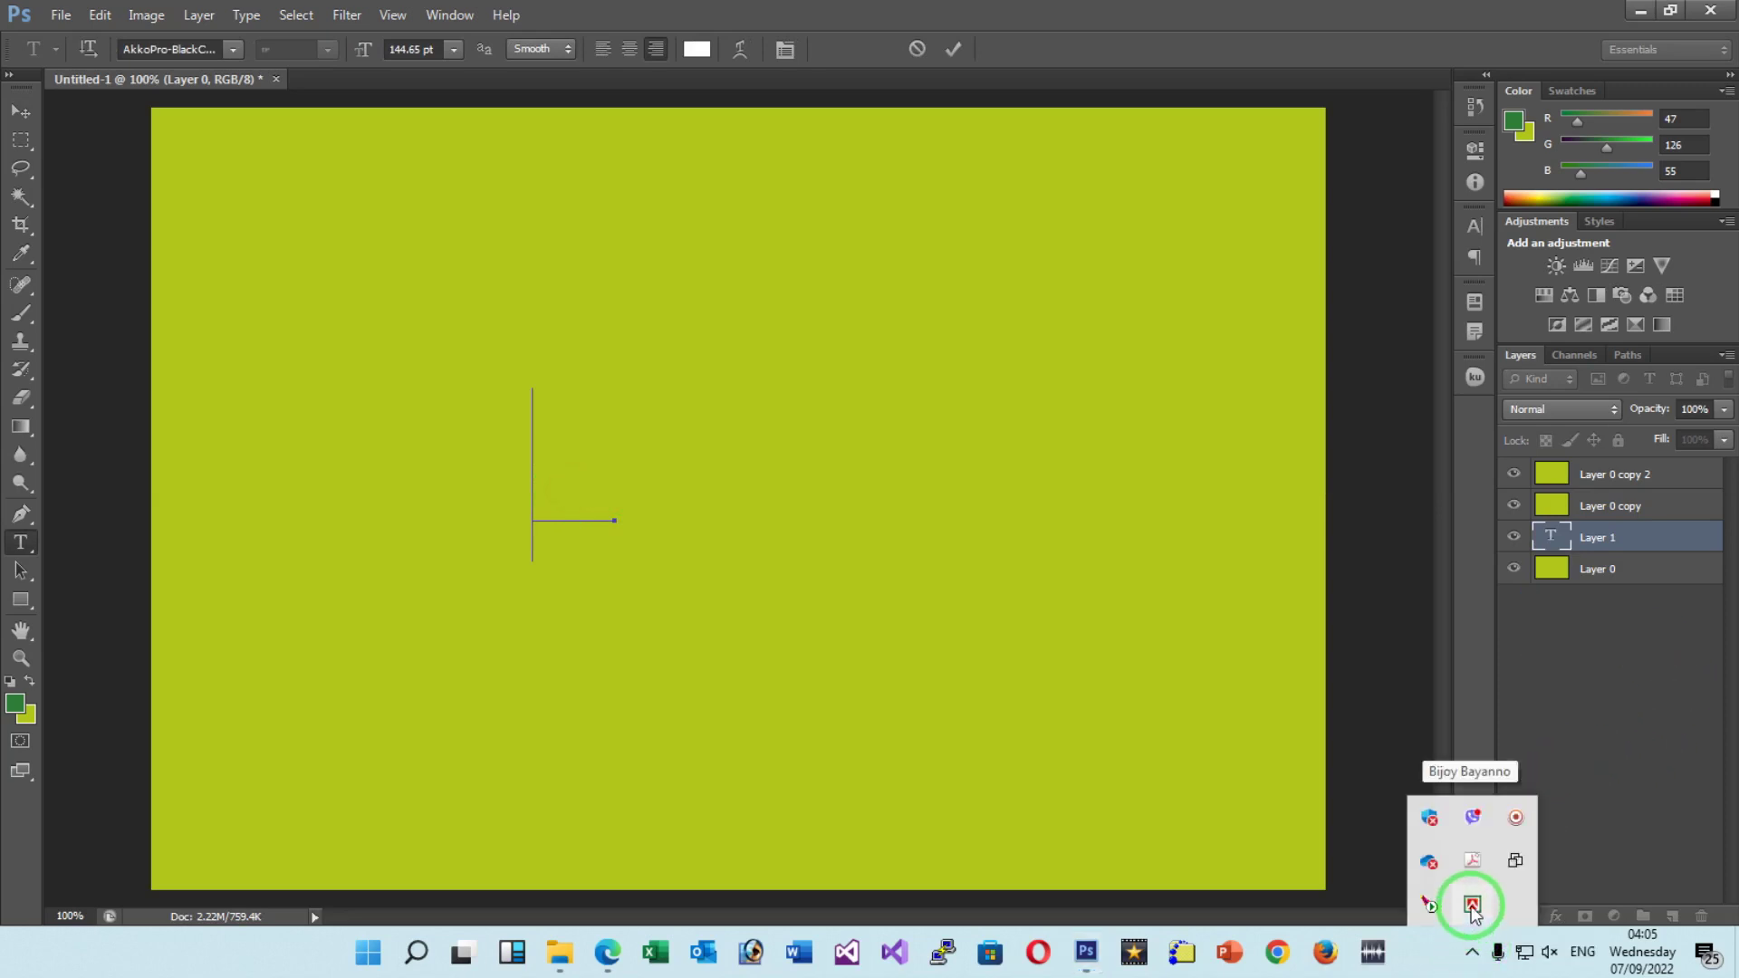
right_click(1472, 906)
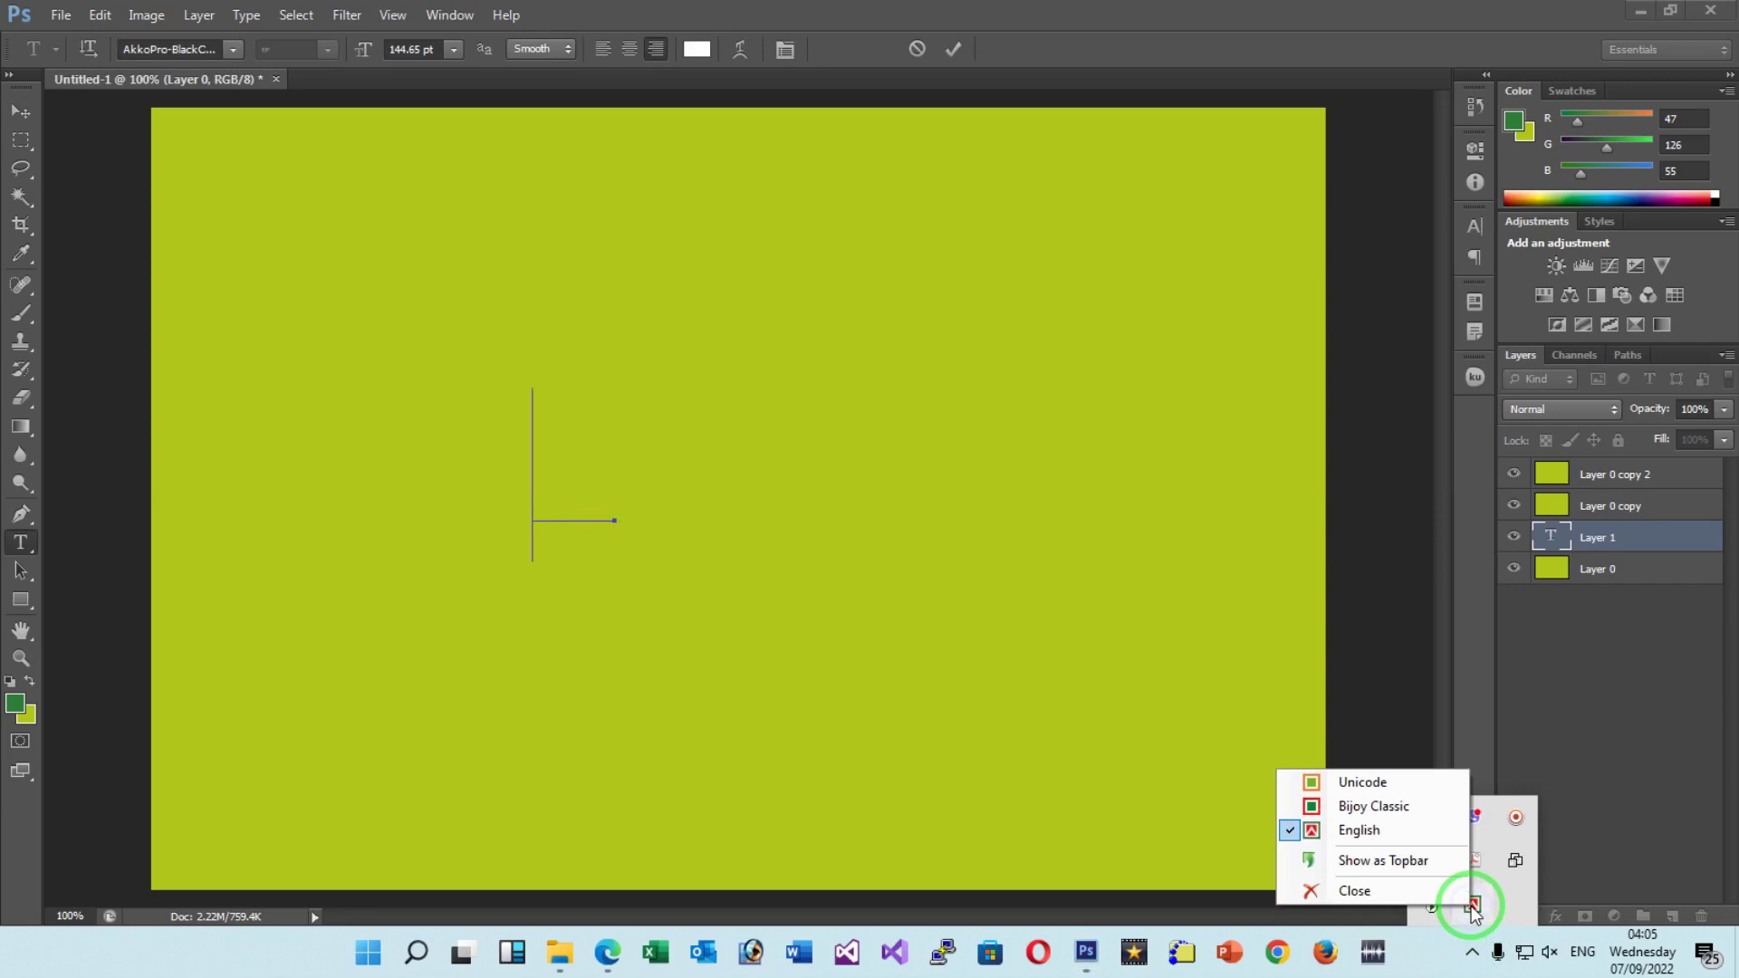
left_click(1471, 906)
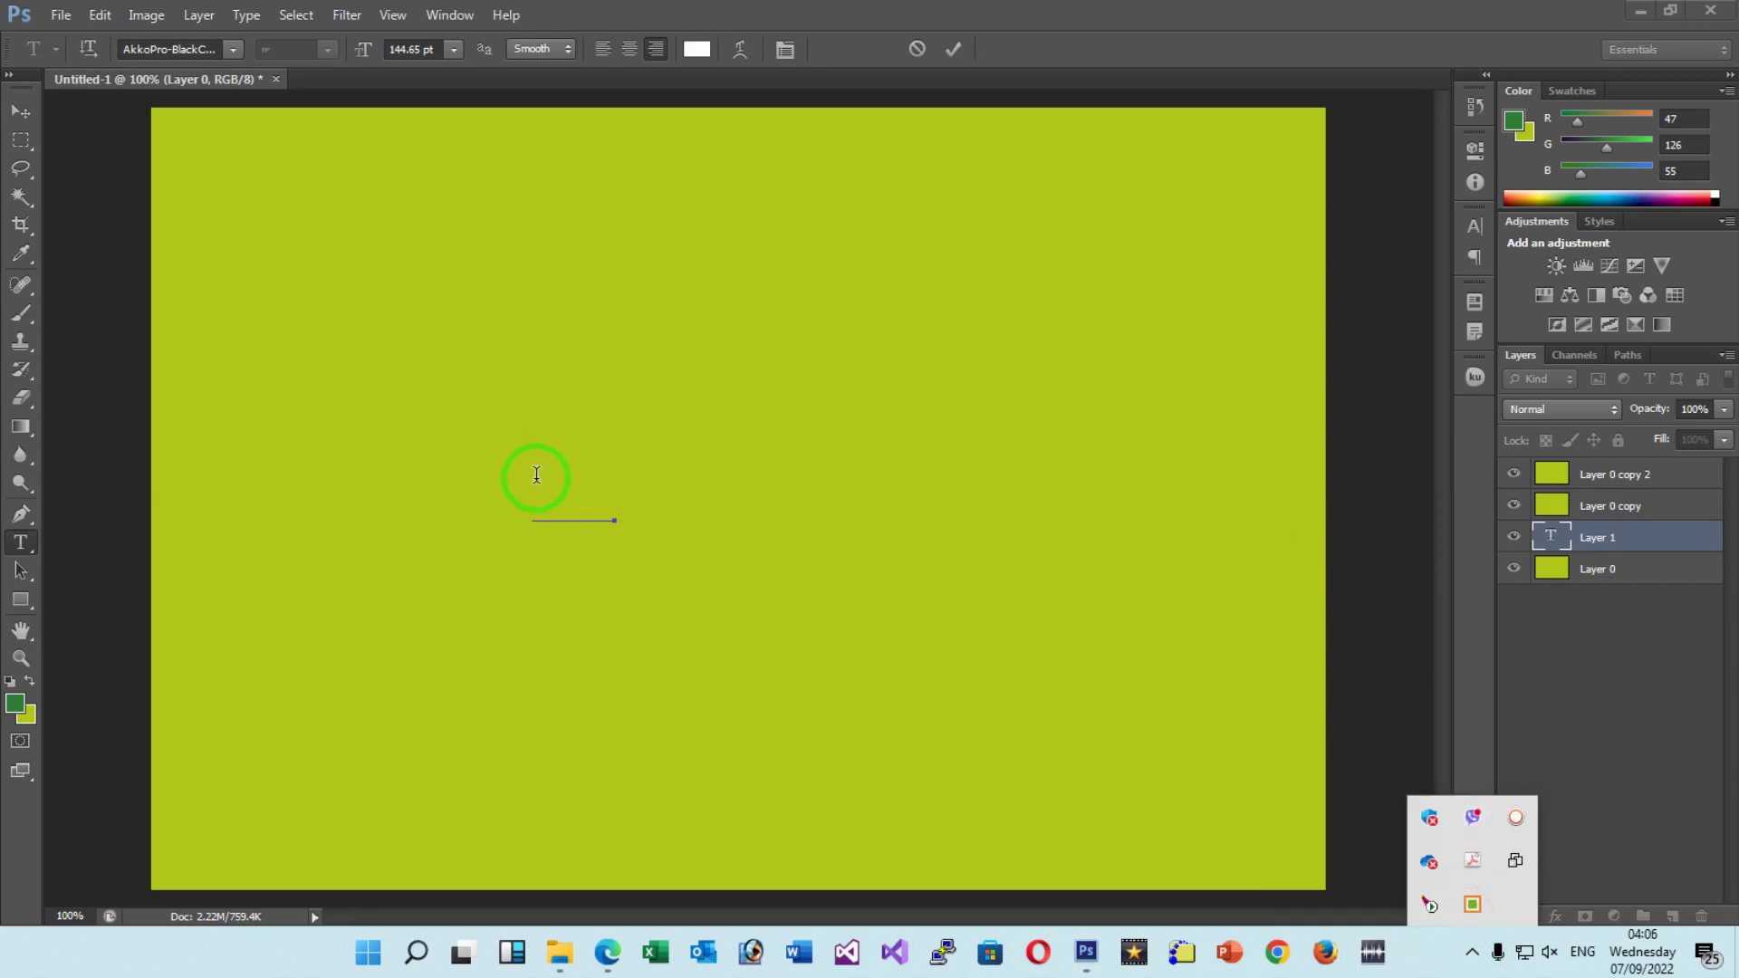
Delete the stray character from the text and commit the layer with the Move tool.
left_click(537, 477)
double_click(534, 475)
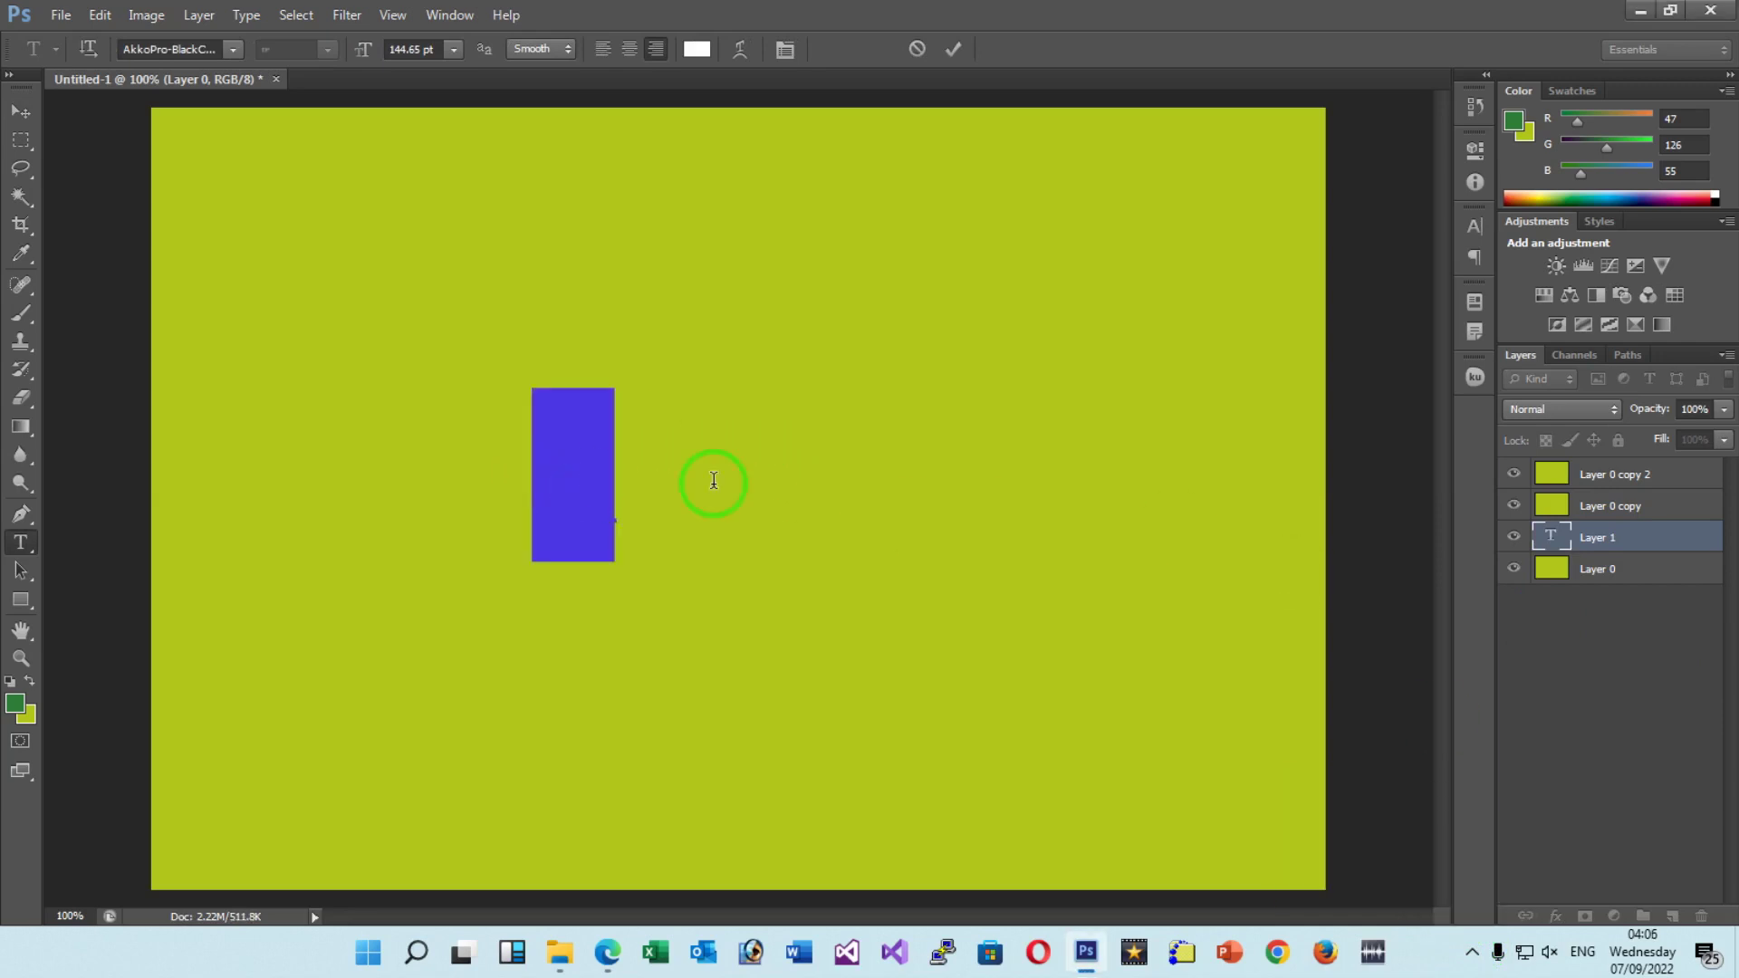
key("BackSpace")
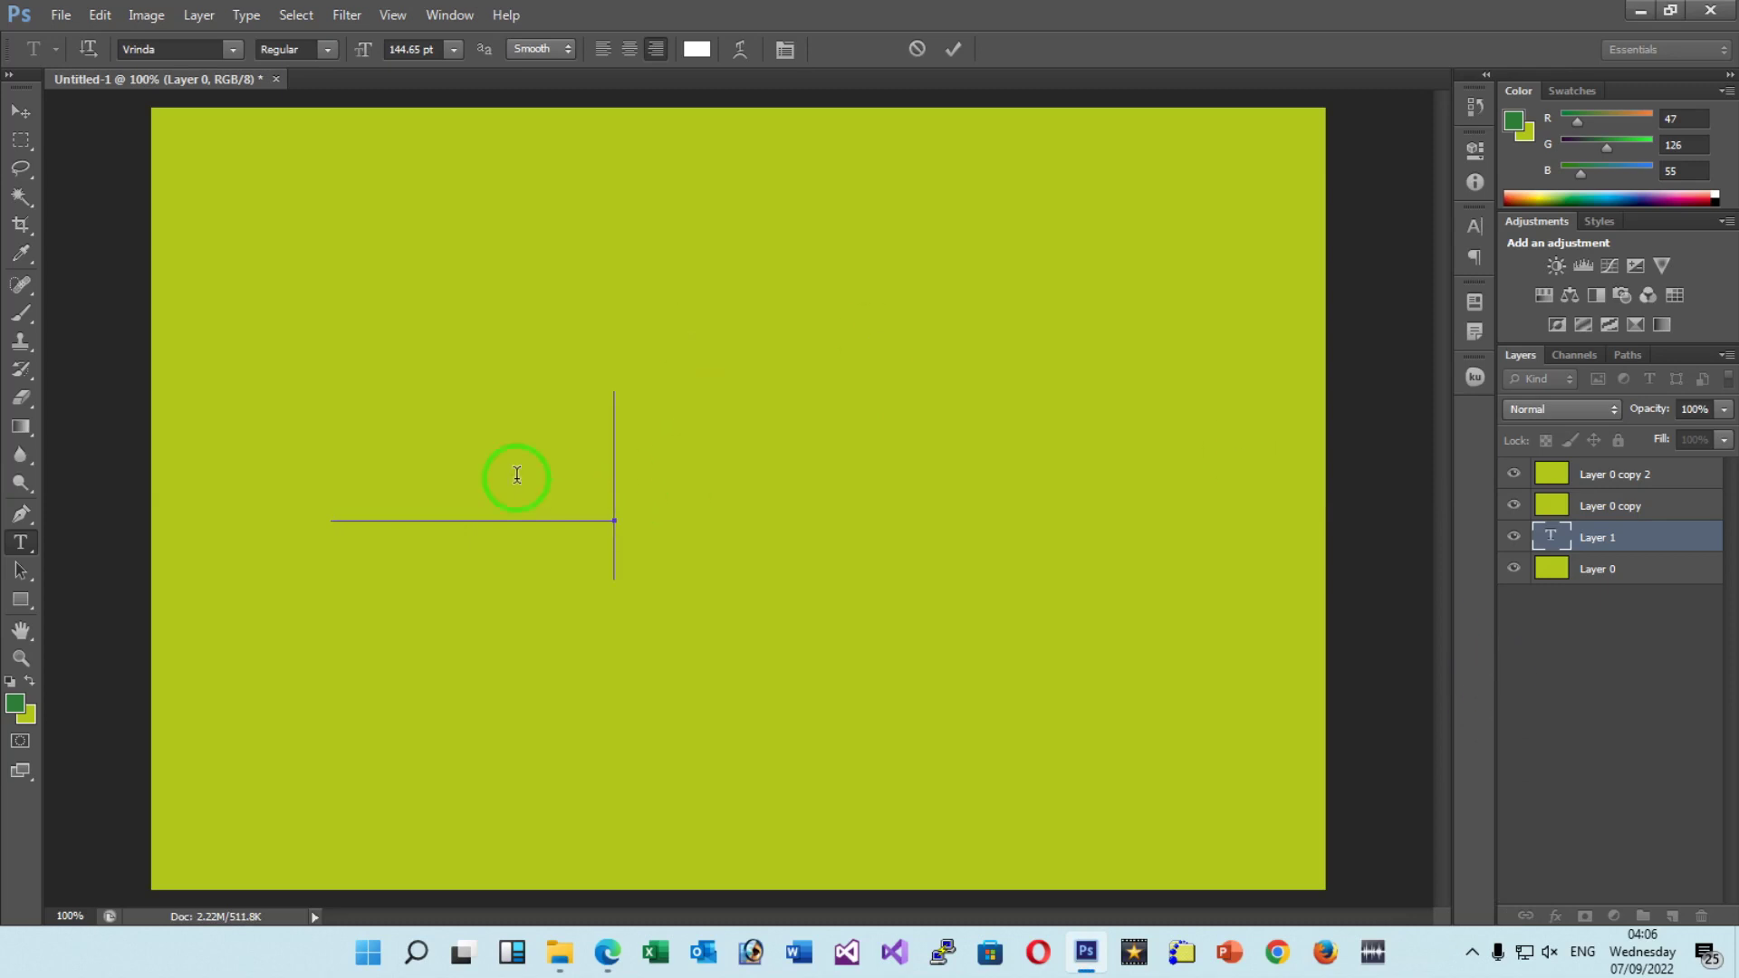
left_click(20, 113)
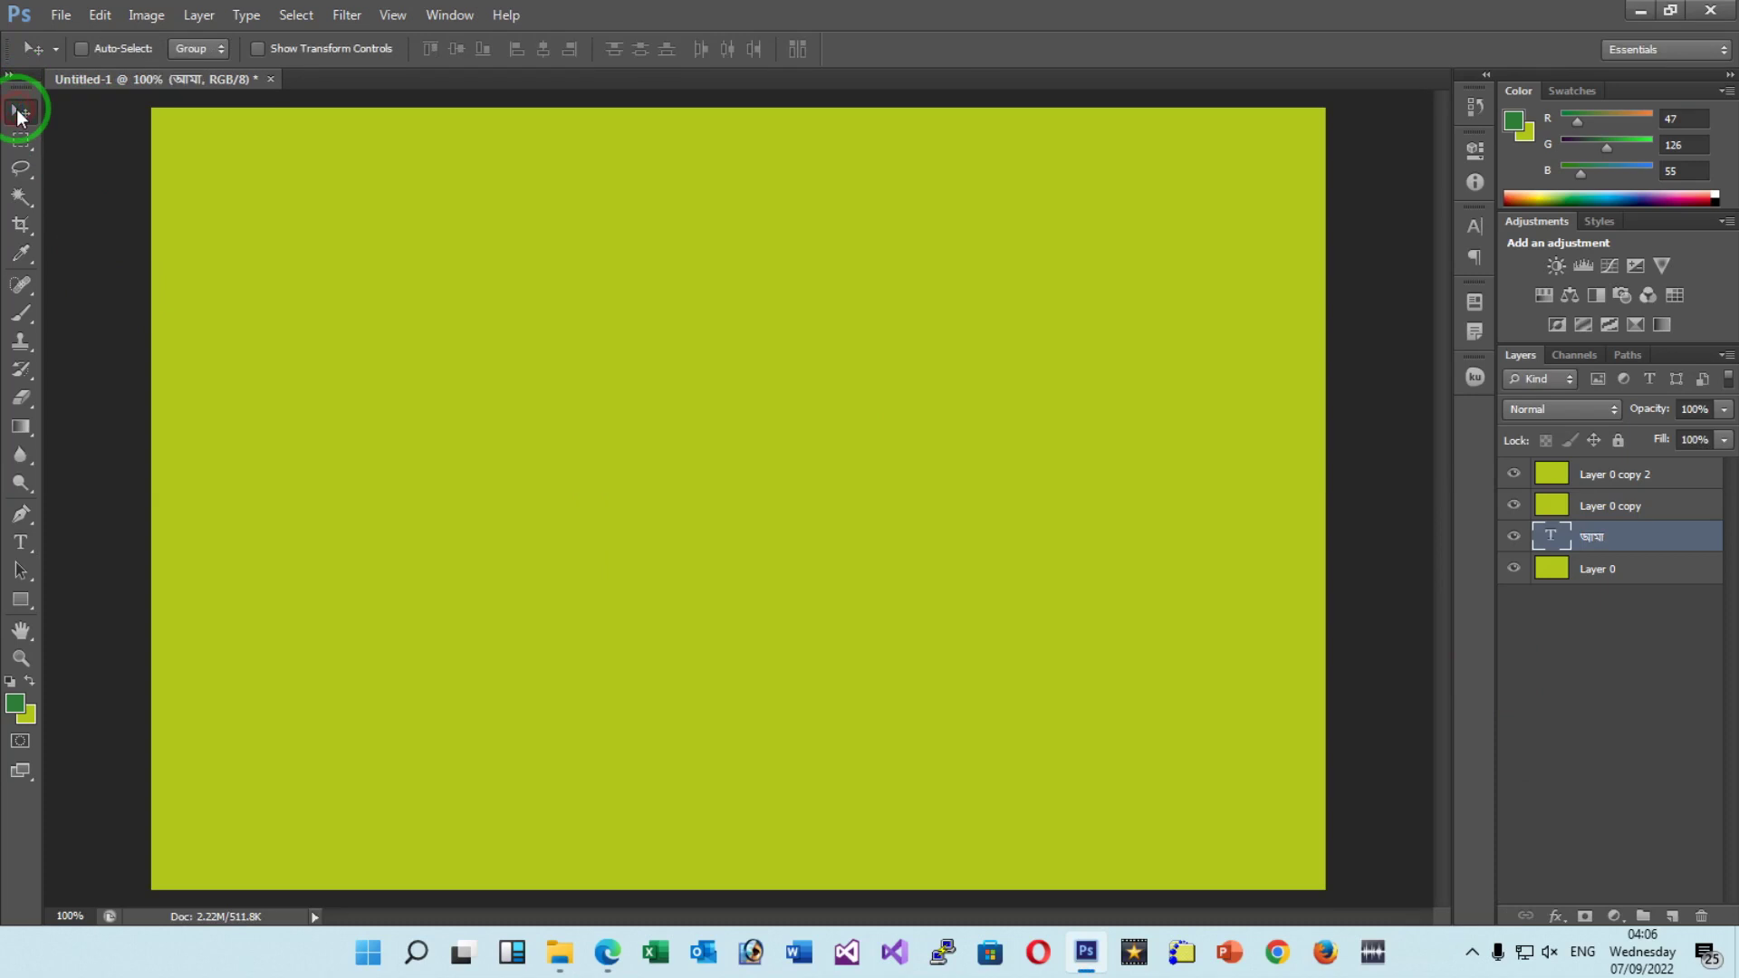
Try a Color Overlay in the text layer's Layer Style, then cancel the dialog.
double_click(1645, 541)
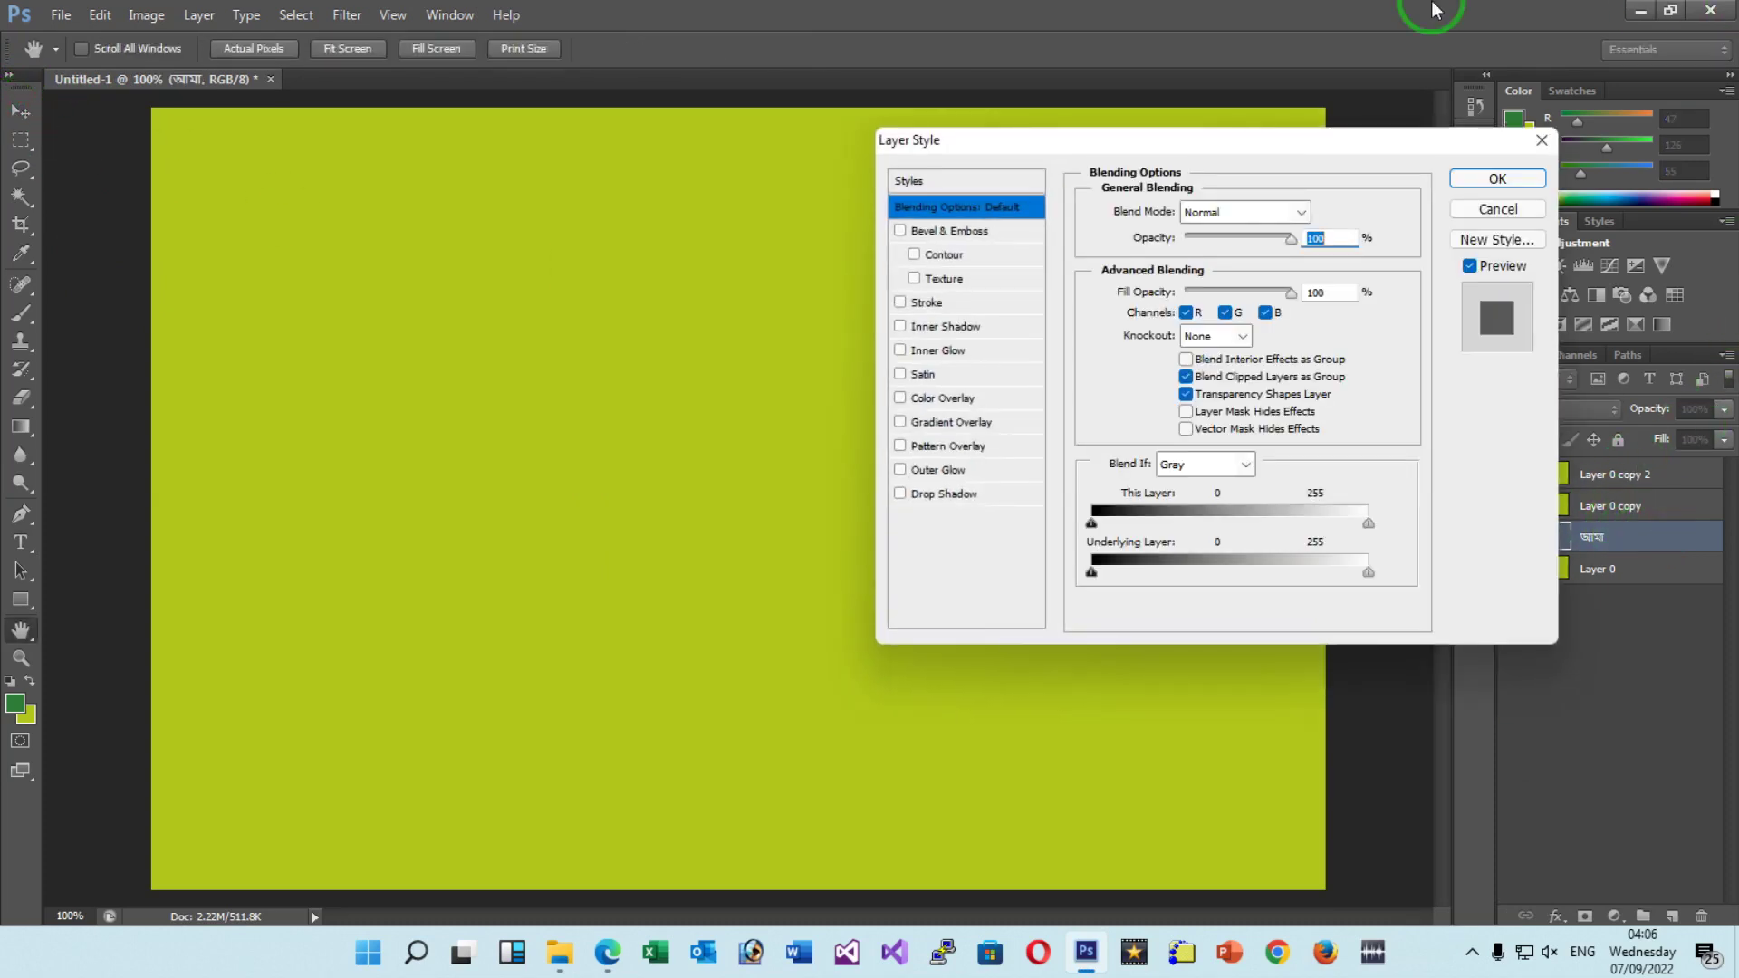
left_click(899, 399)
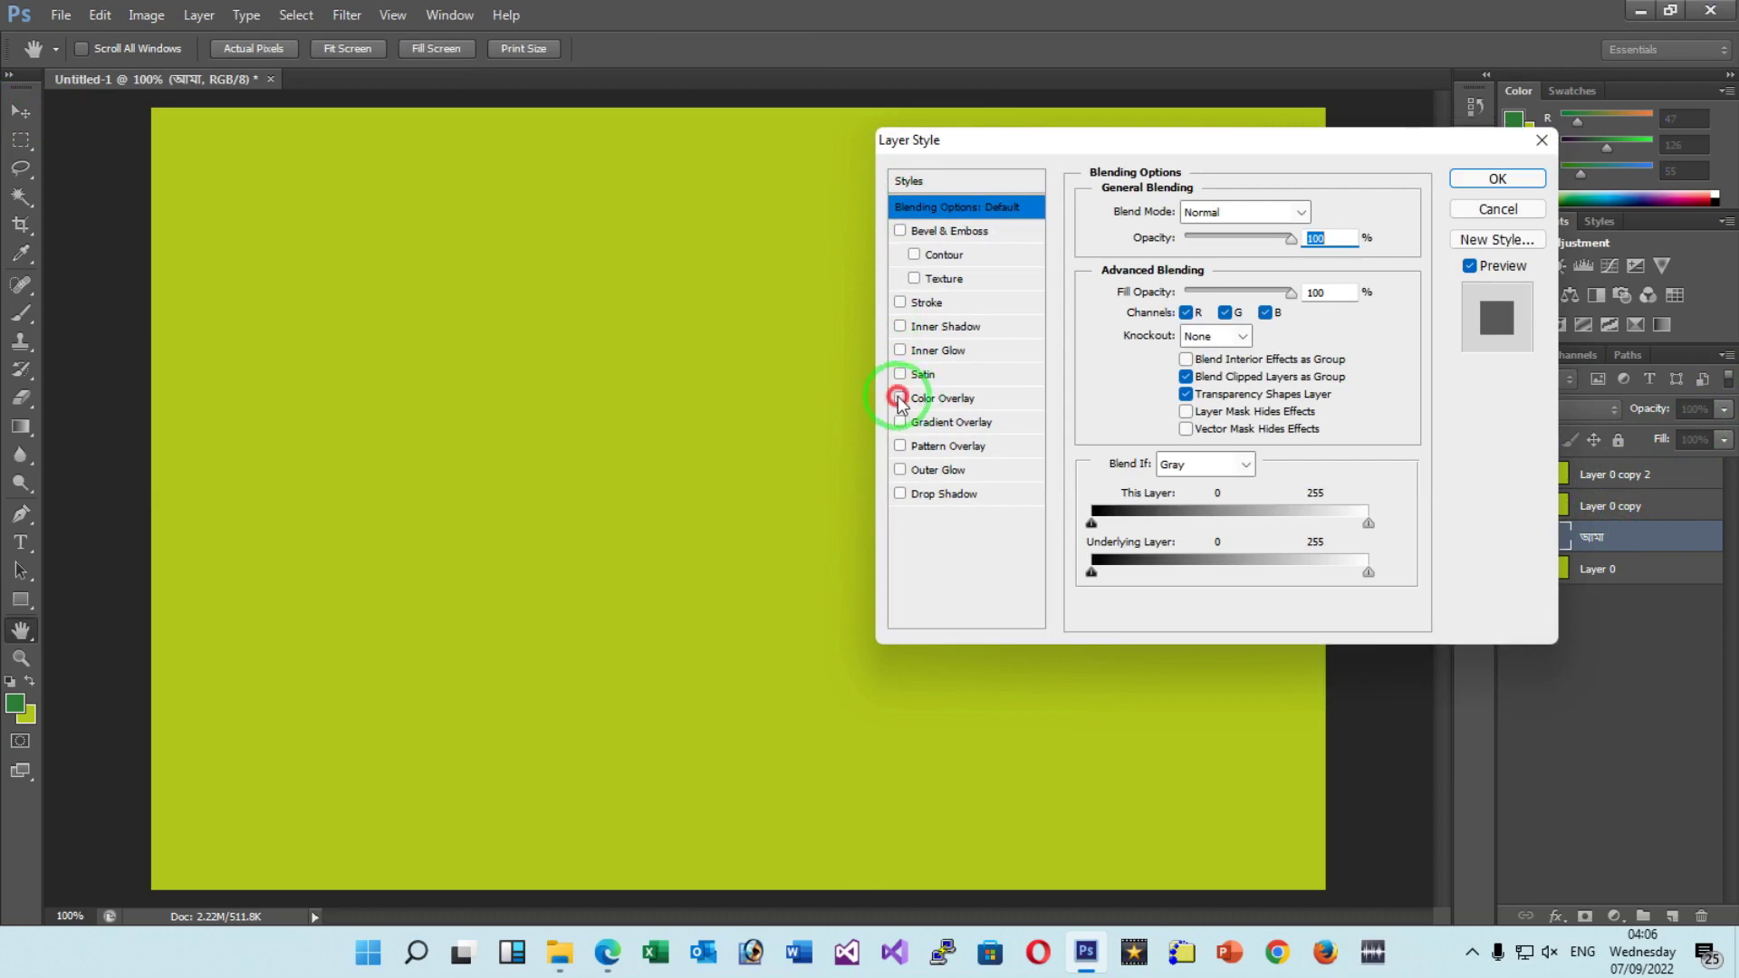
left_click(899, 399)
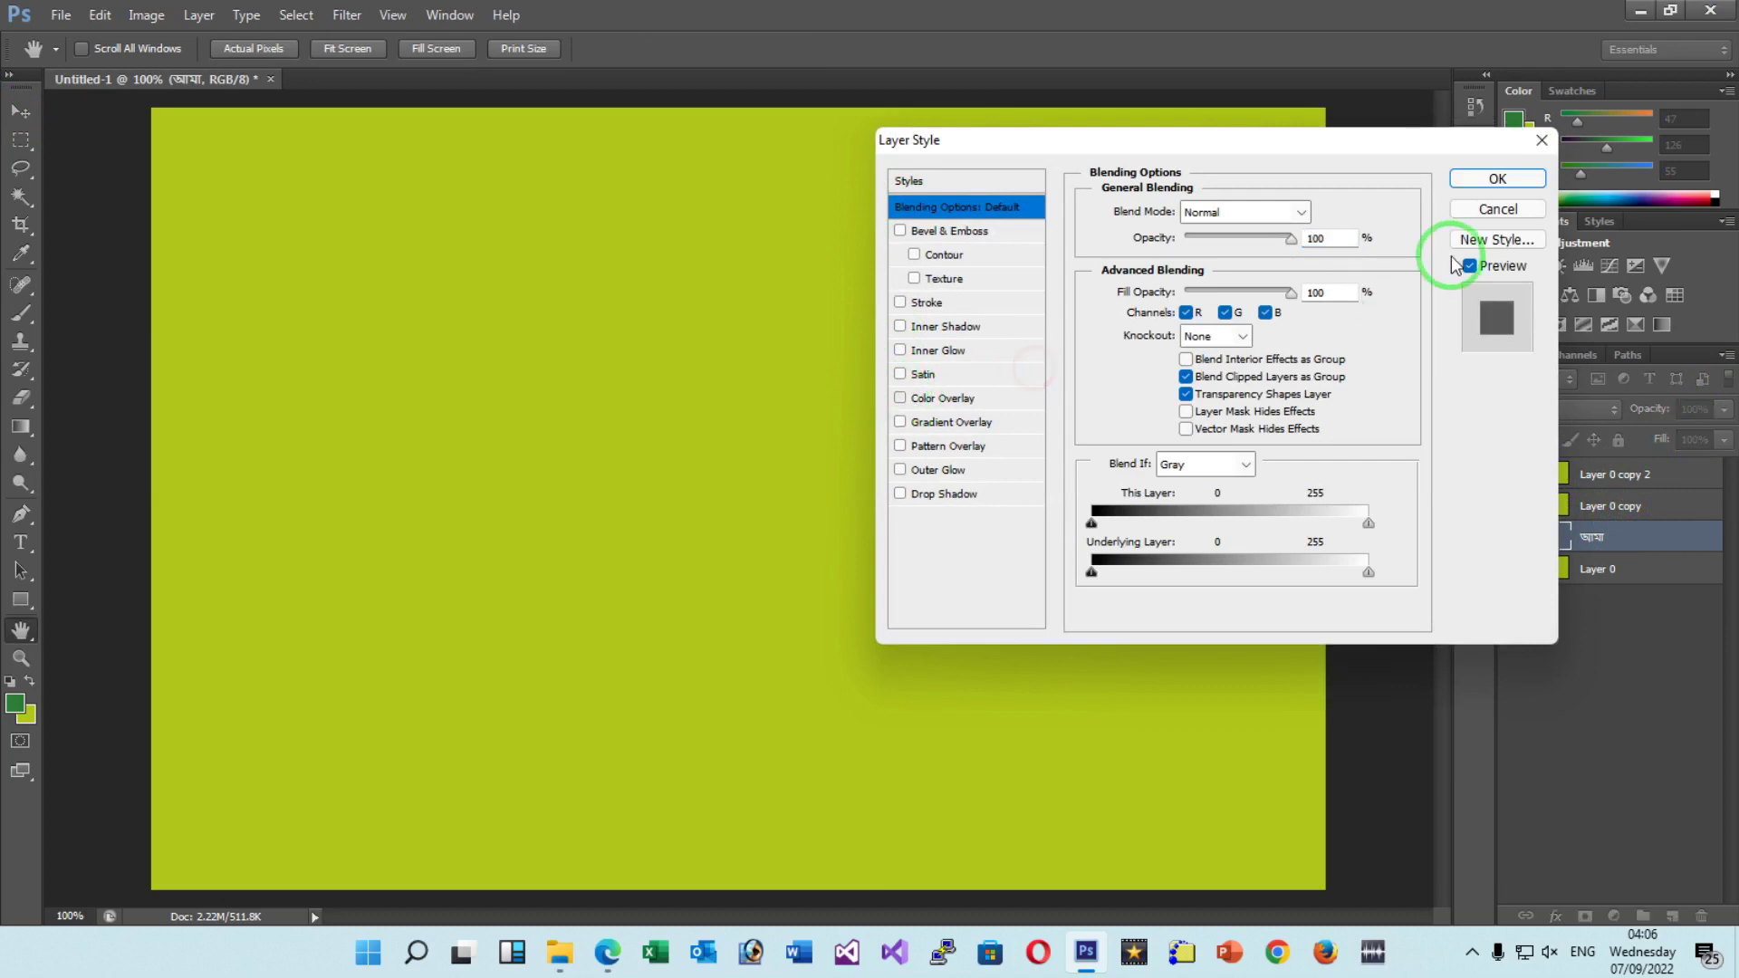
left_click(1479, 212)
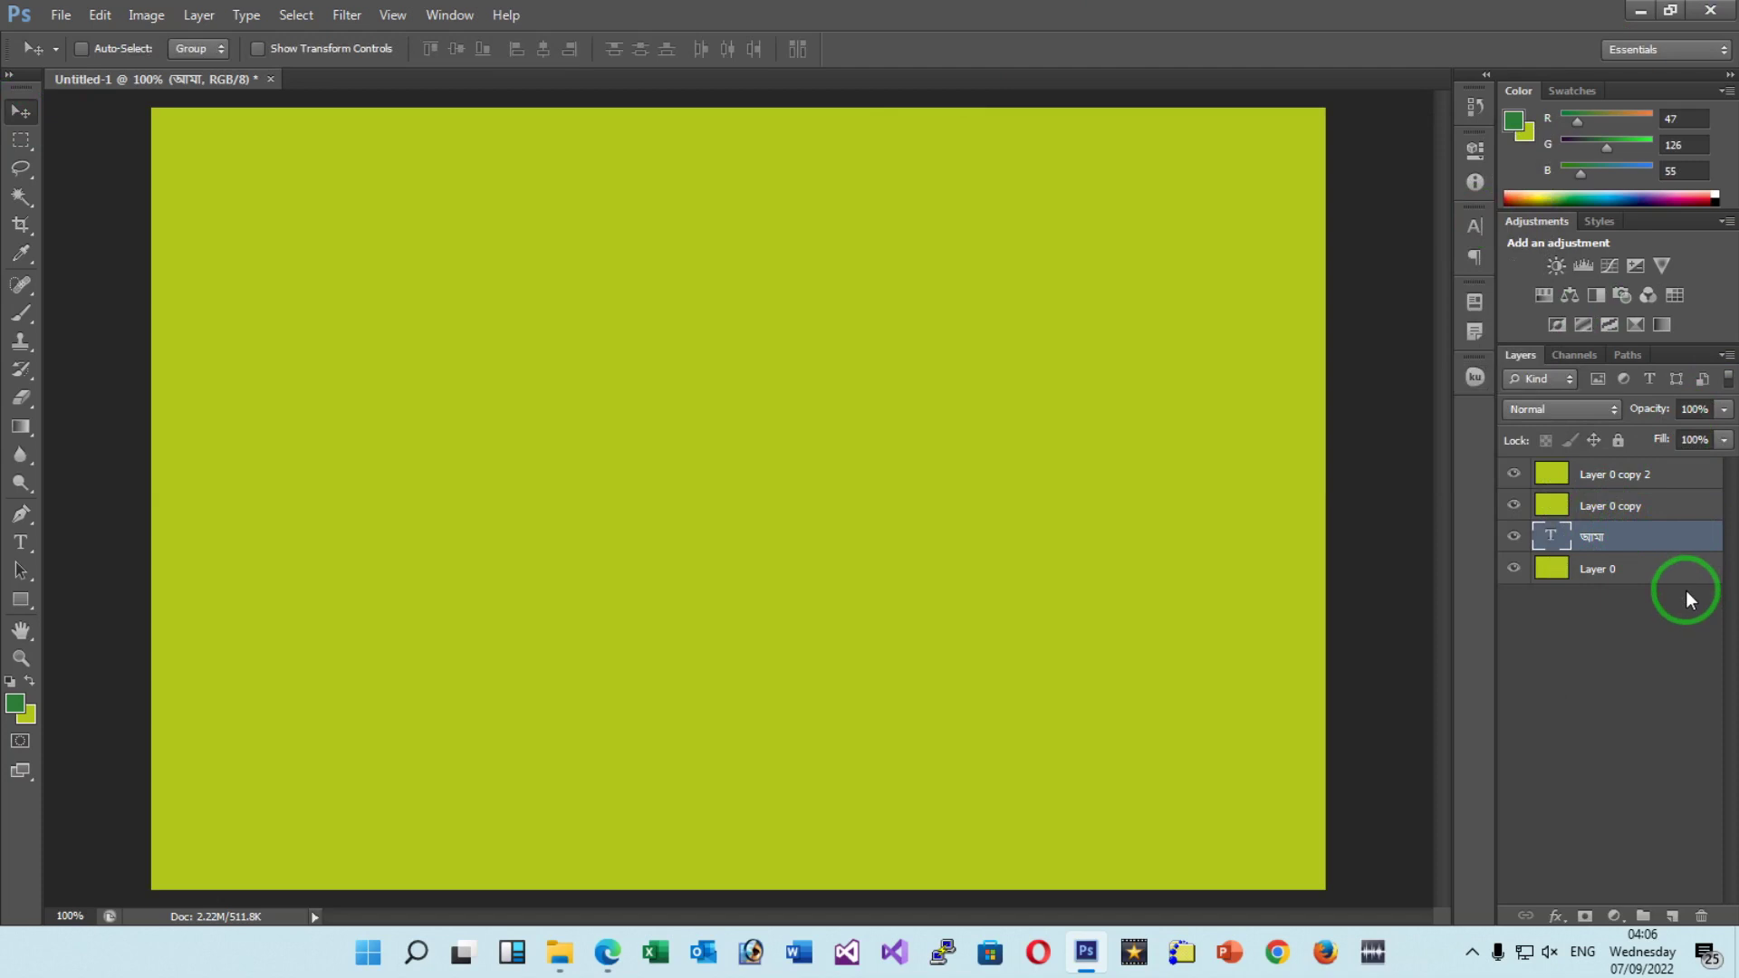
Delete the Bengali-named text layer and confirm with Yes.
left_click(1658, 538)
left_click(20, 543)
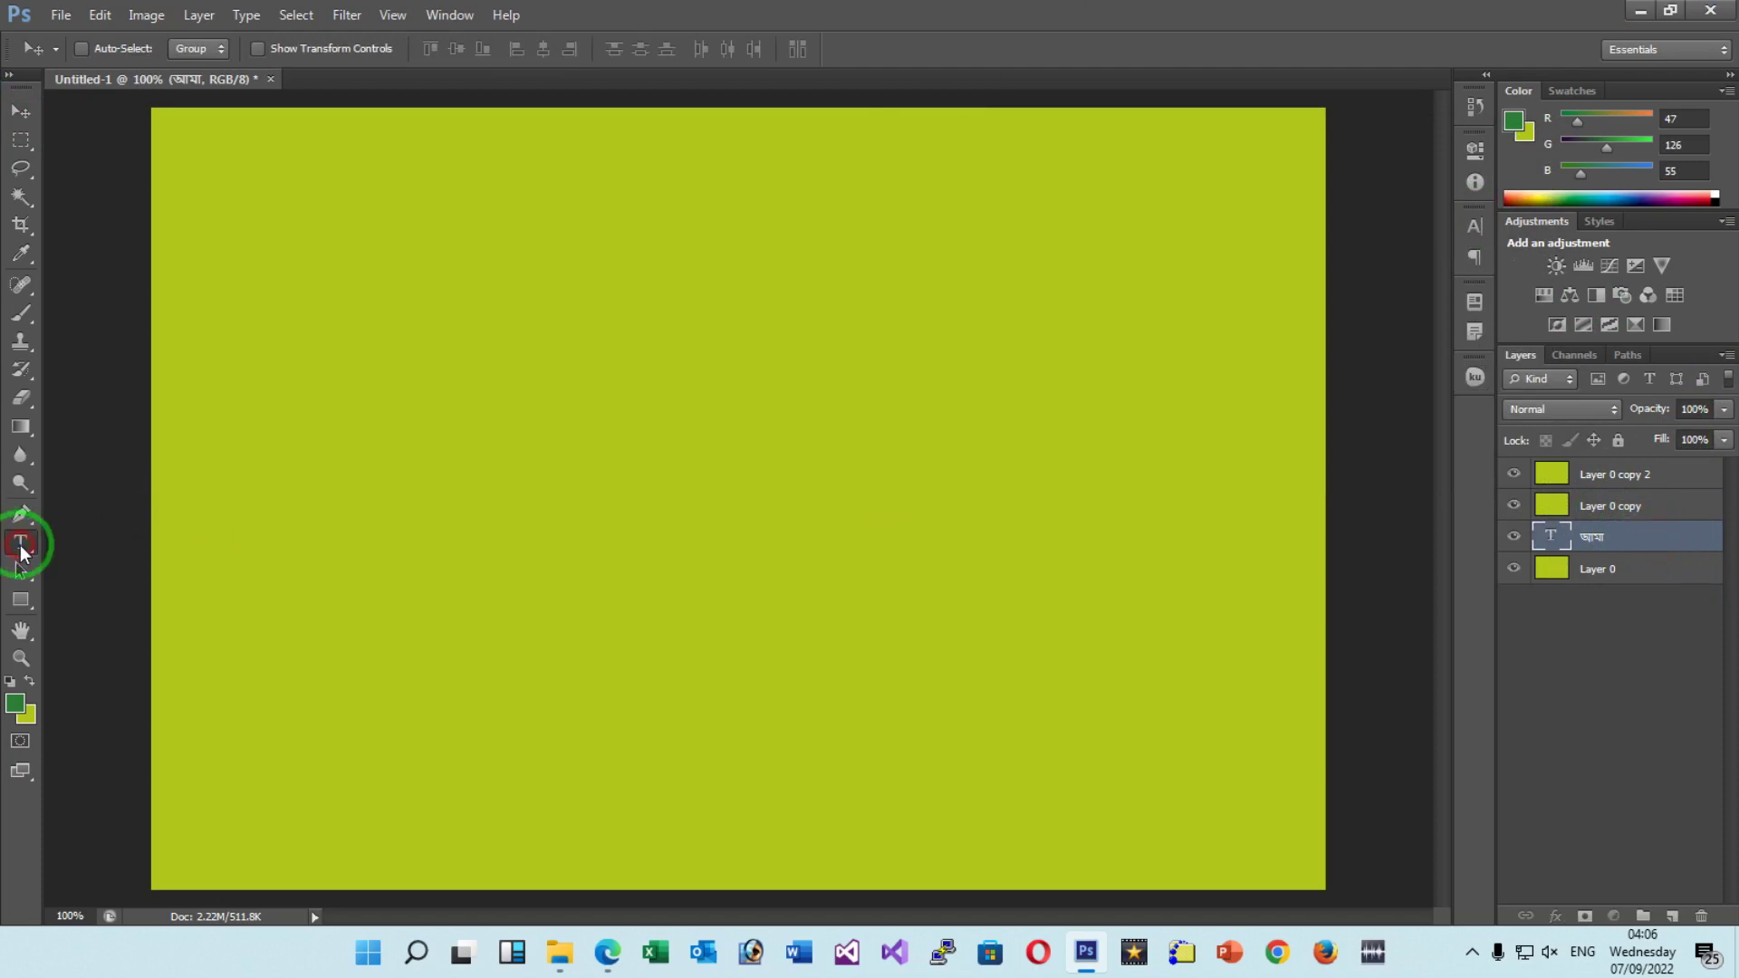
left_click(1640, 540)
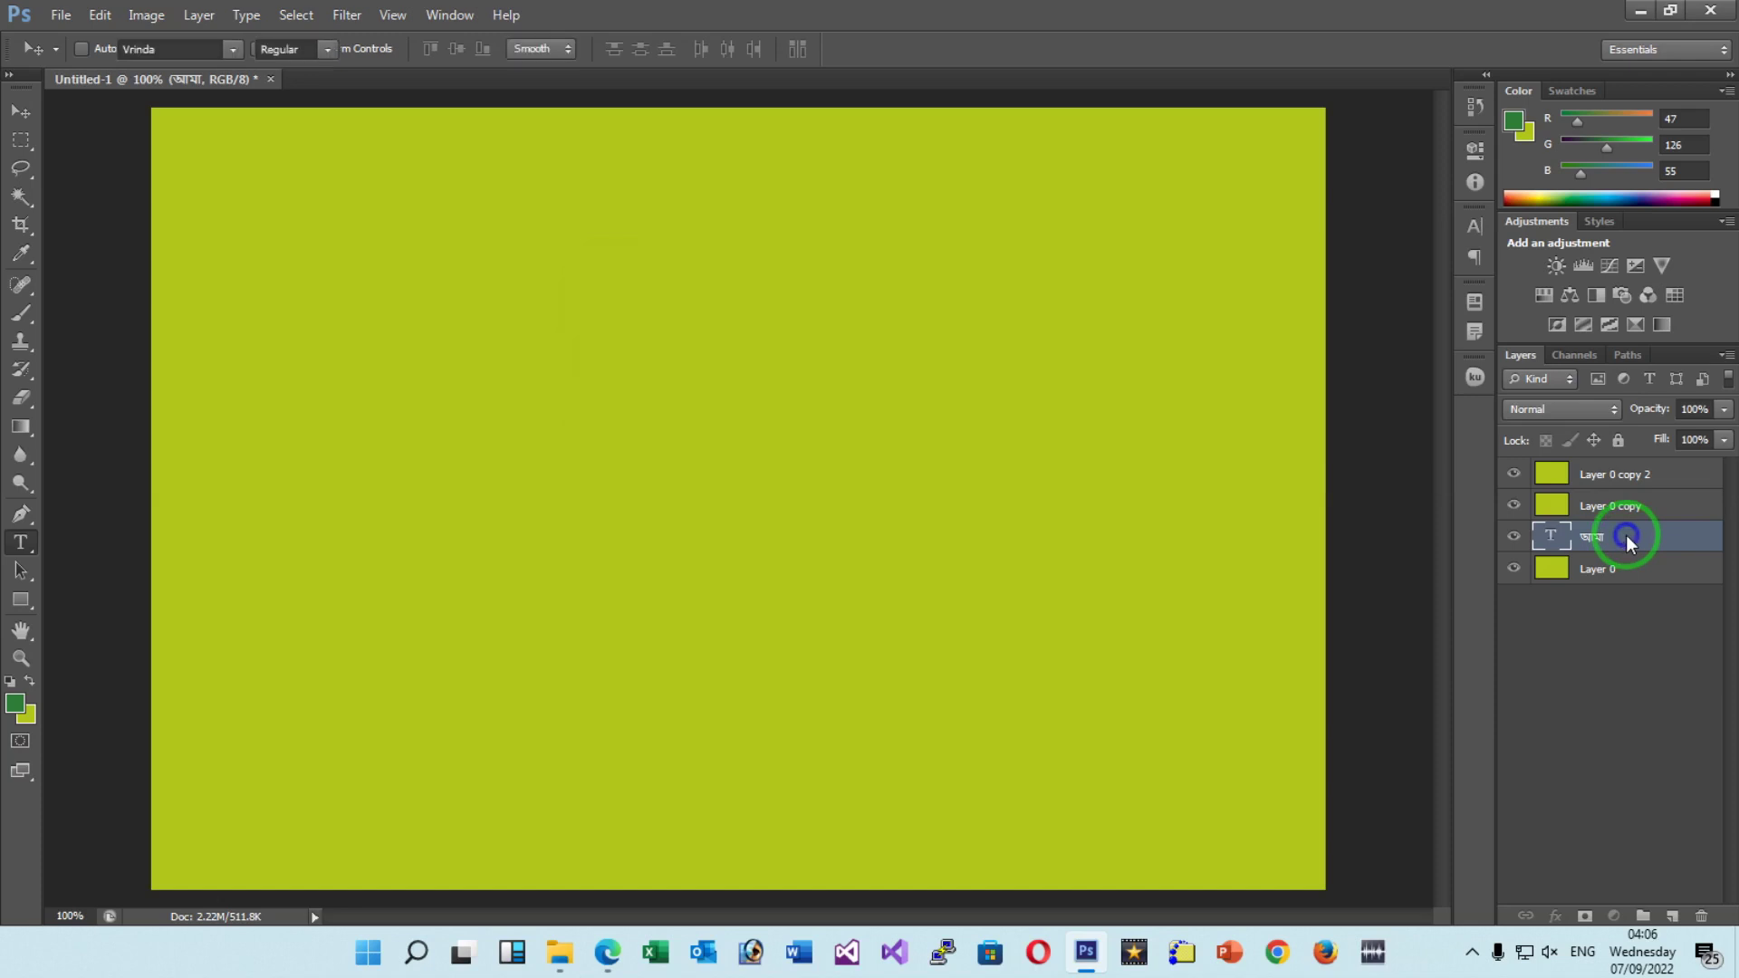
right_click(1627, 536)
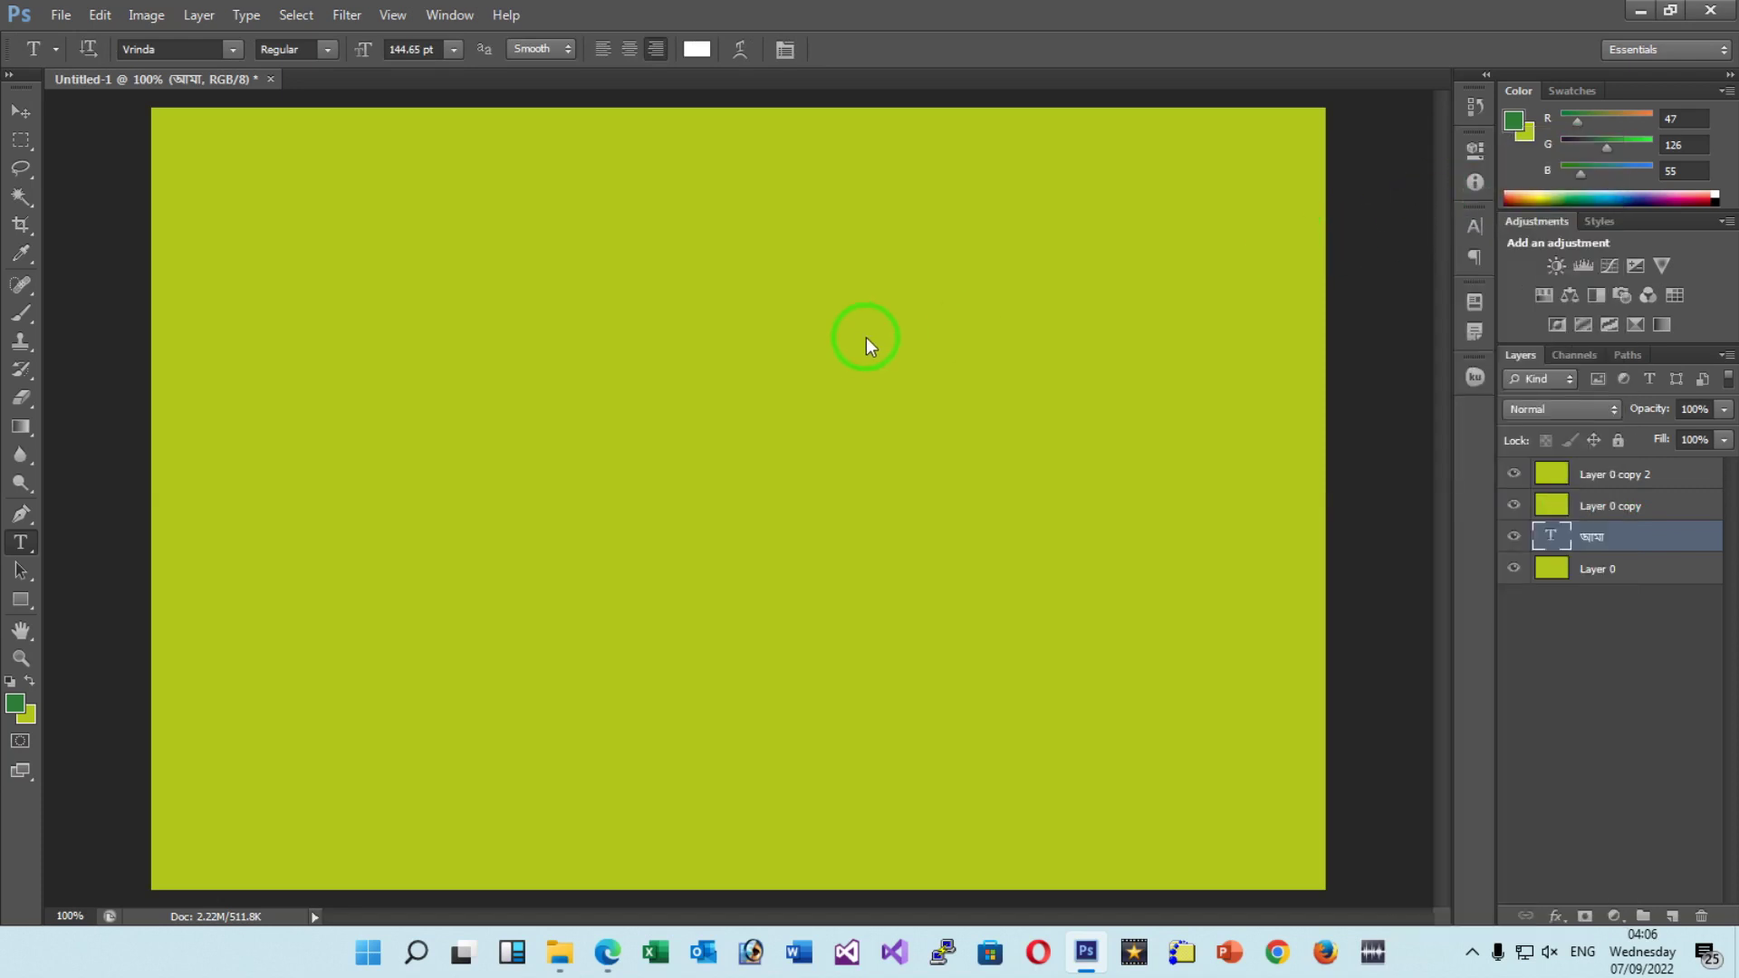
key("Delete")
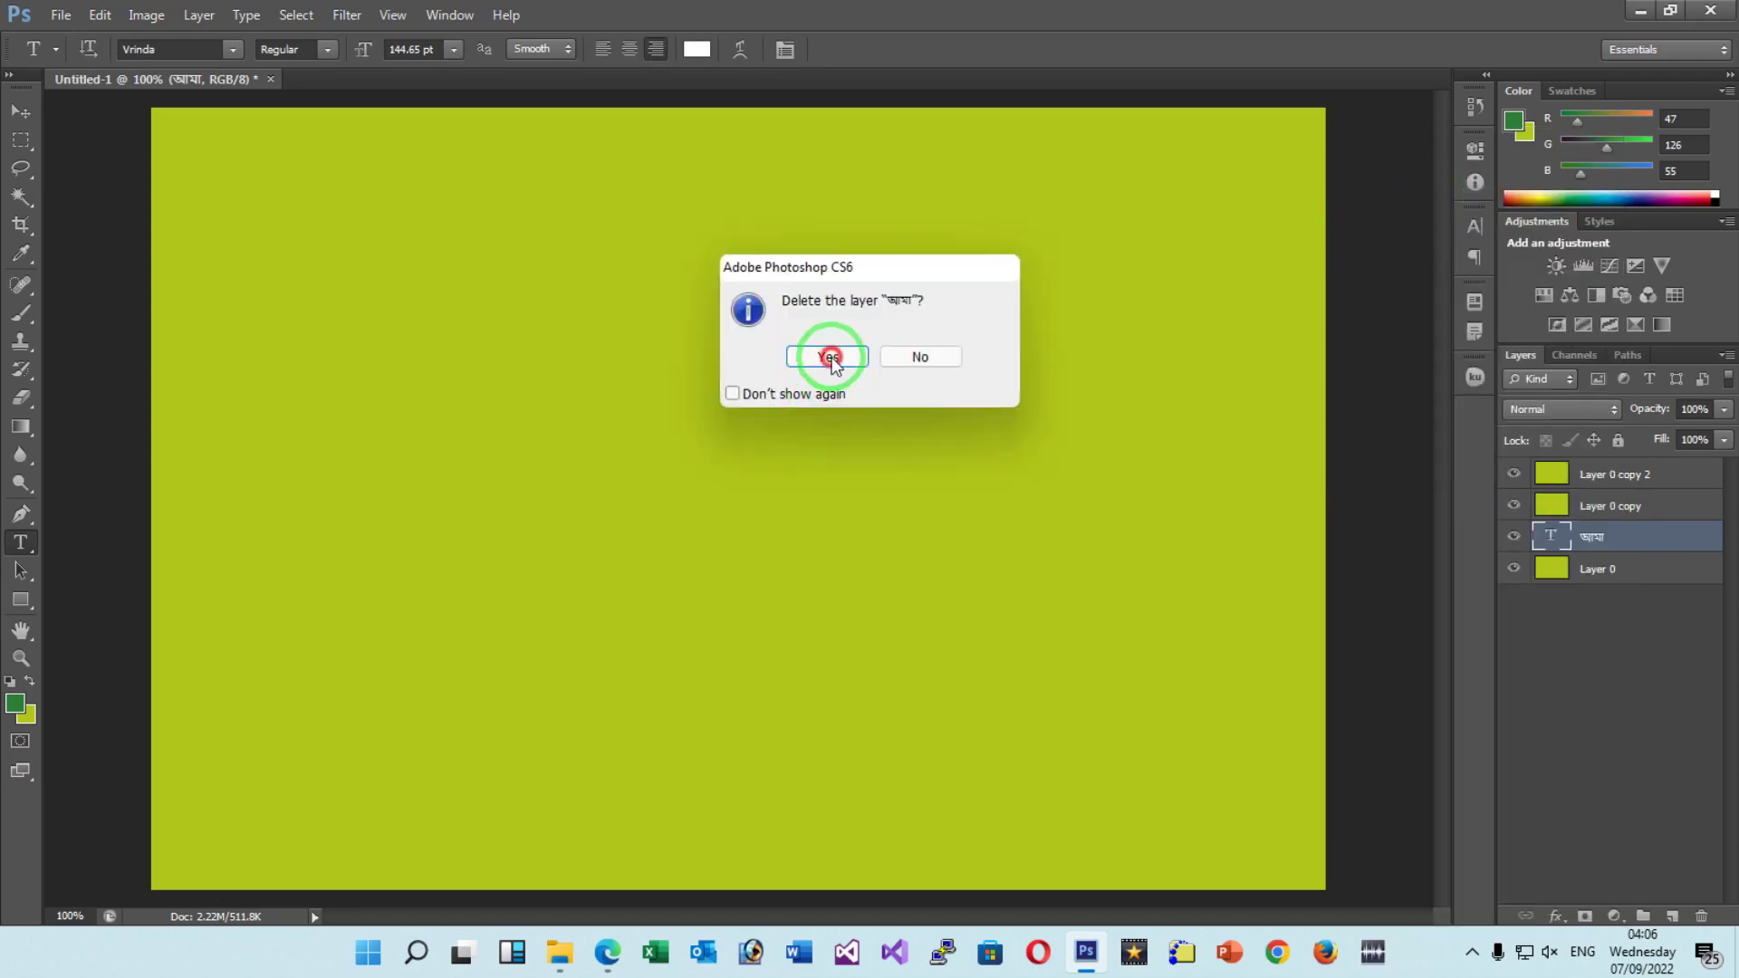
left_click(829, 357)
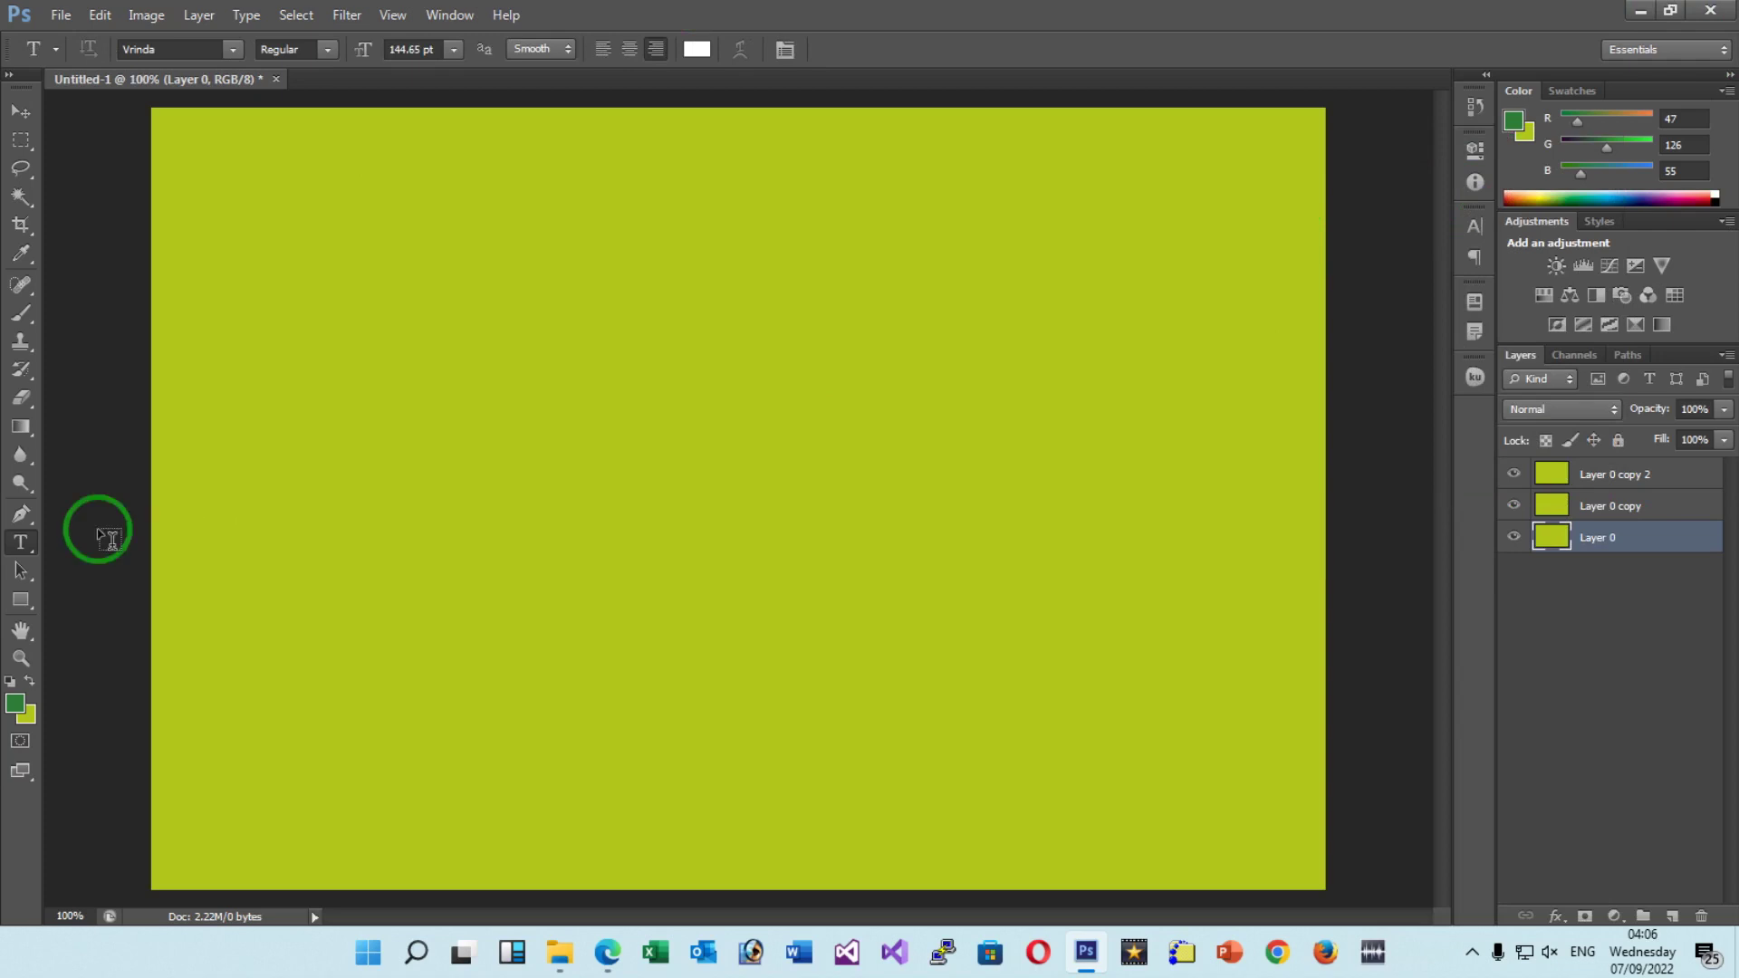
Start a new text layer in the Wide Latin font and delete the mistyped text.
left_click(595, 472)
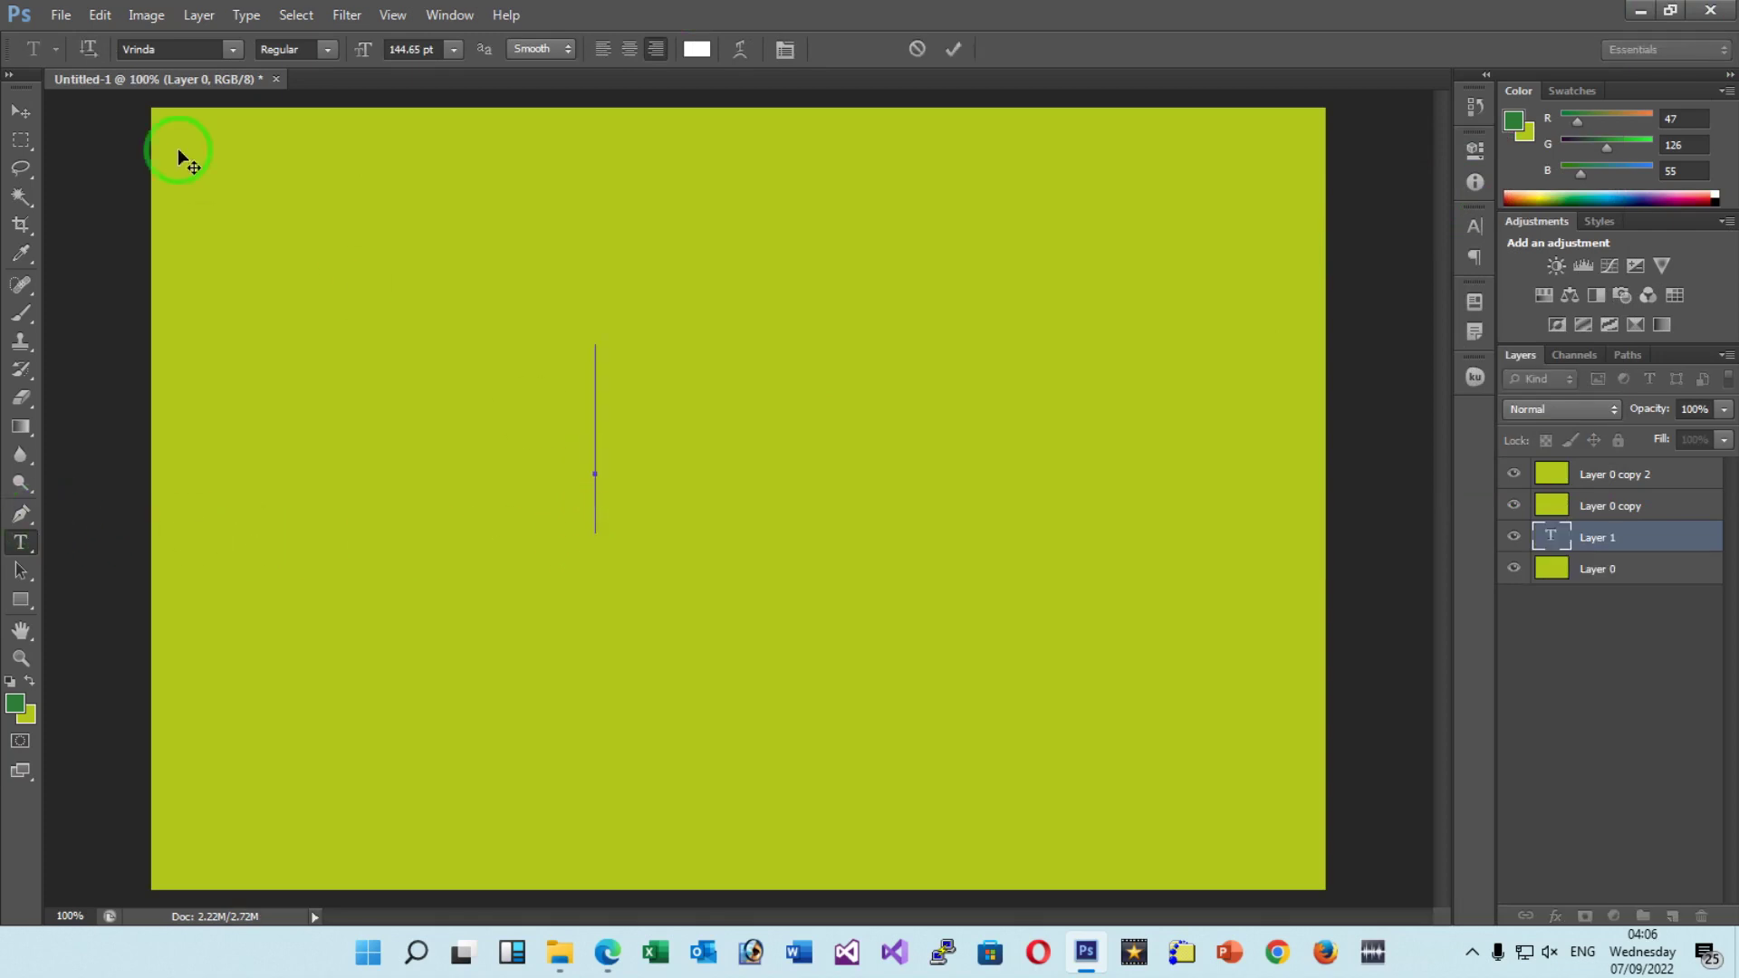
left_click(233, 56)
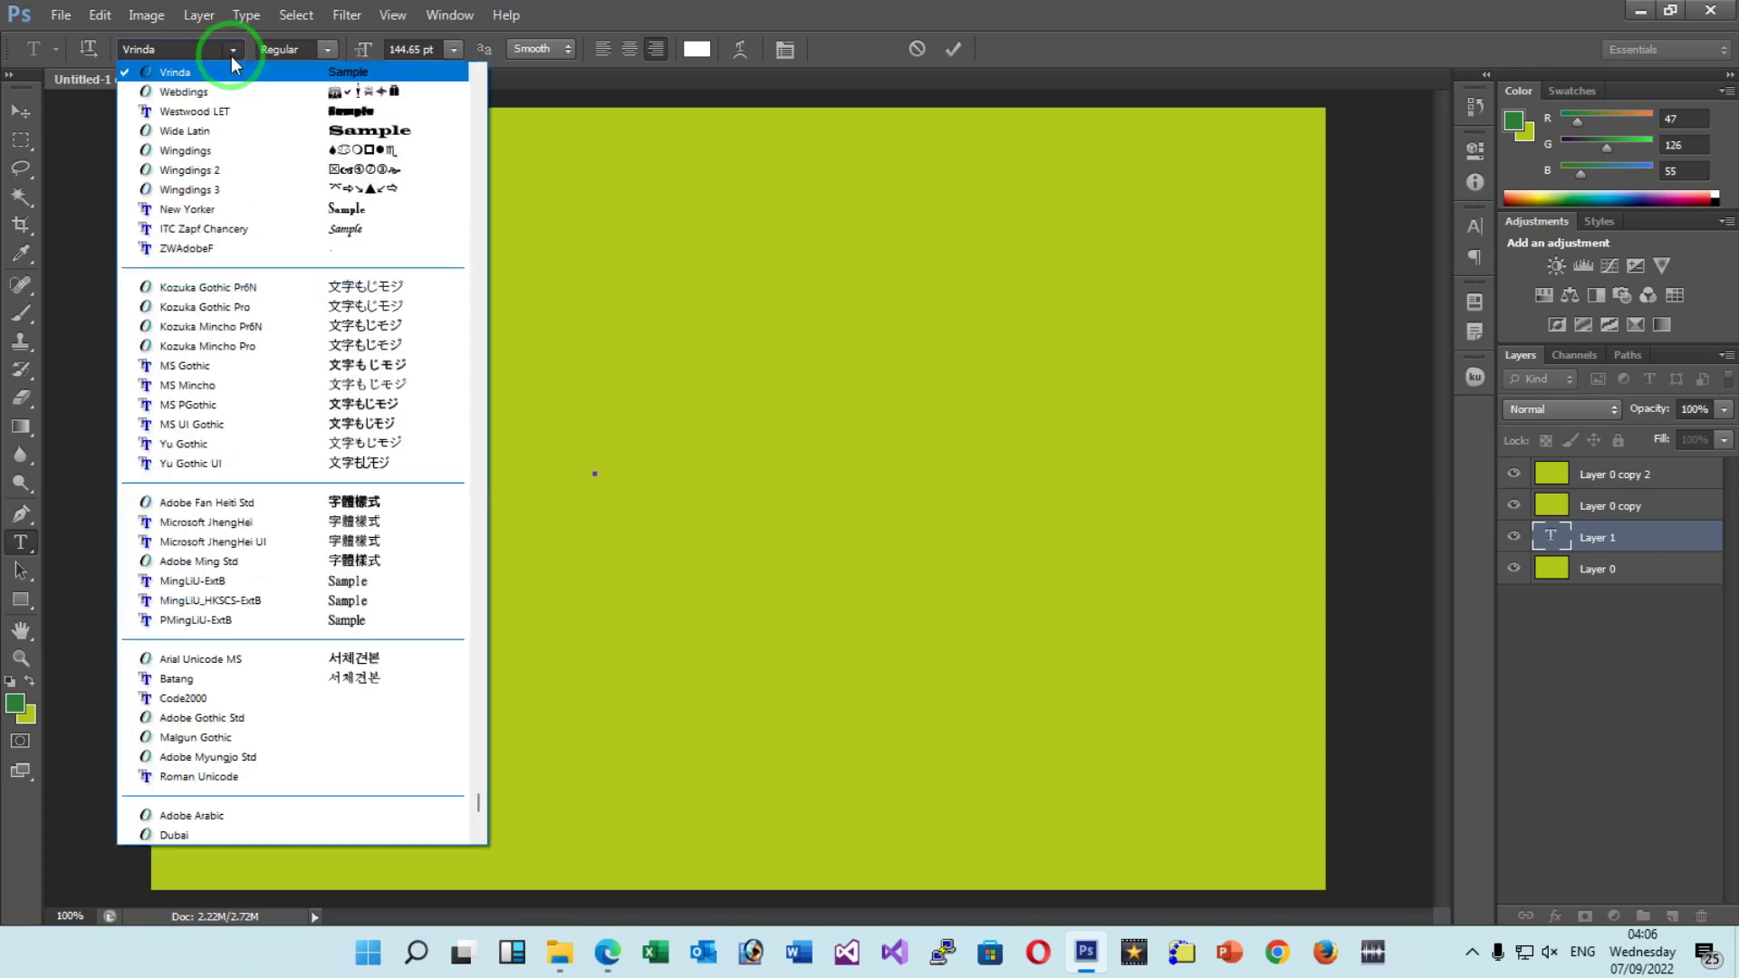
left_click(345, 131)
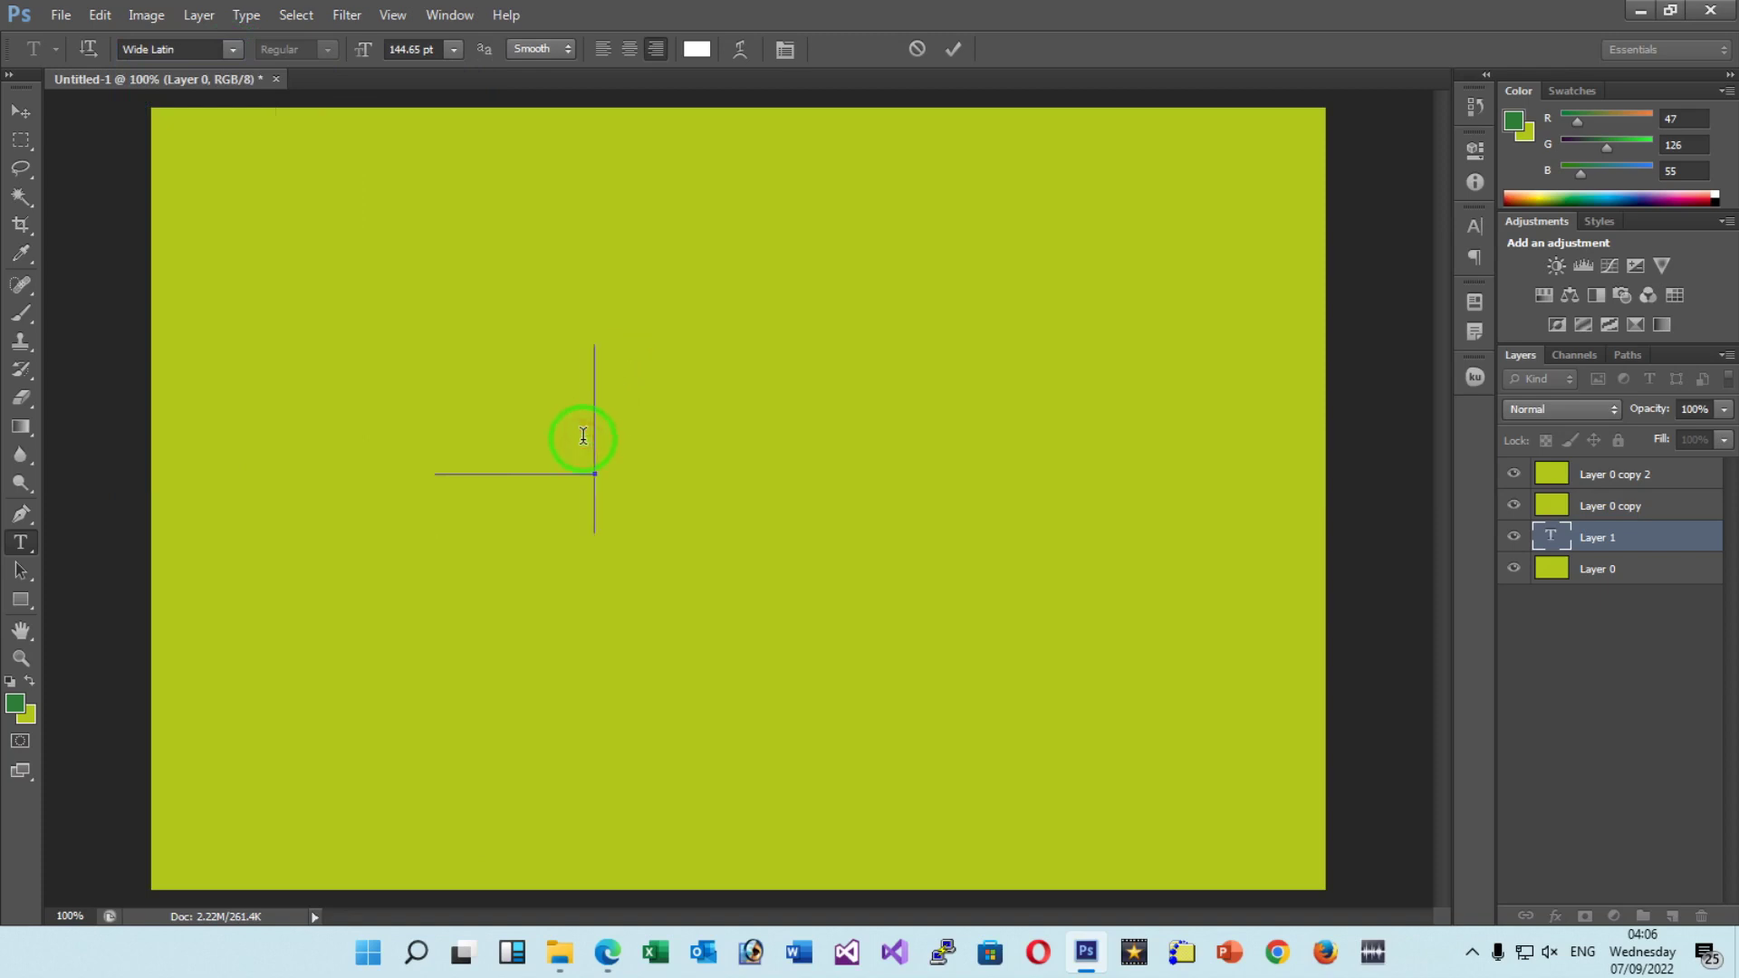
left_click_drag(583, 436, 453, 436)
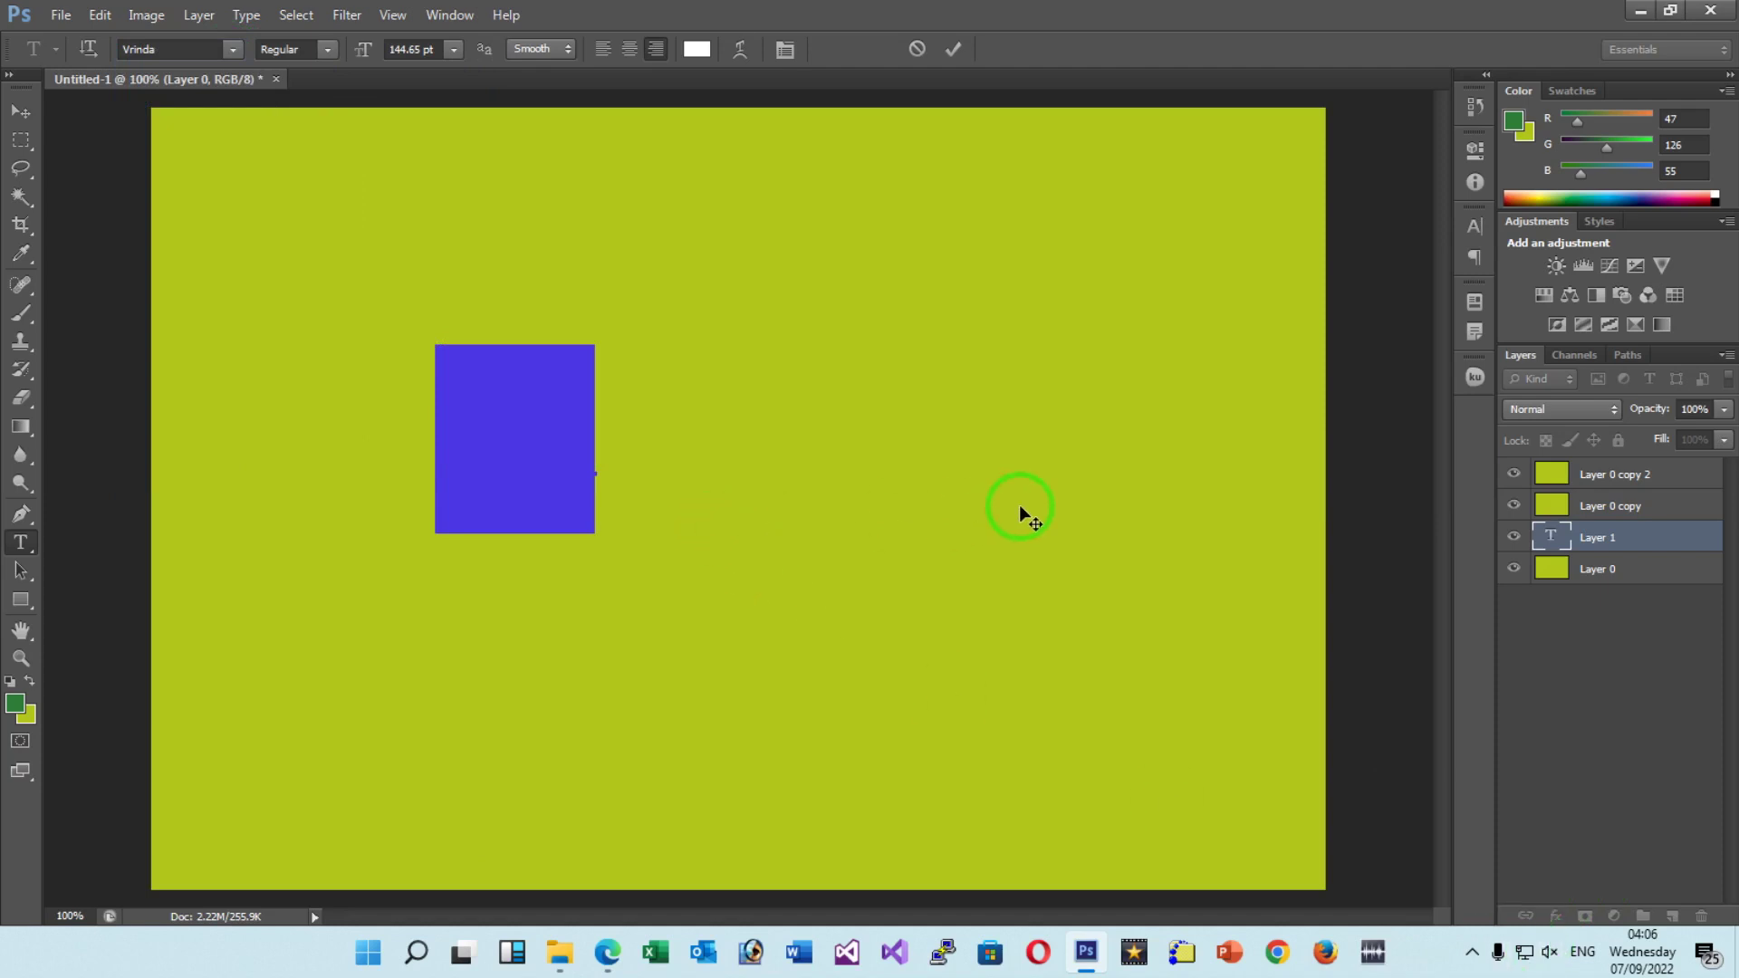
key("BackSpace")
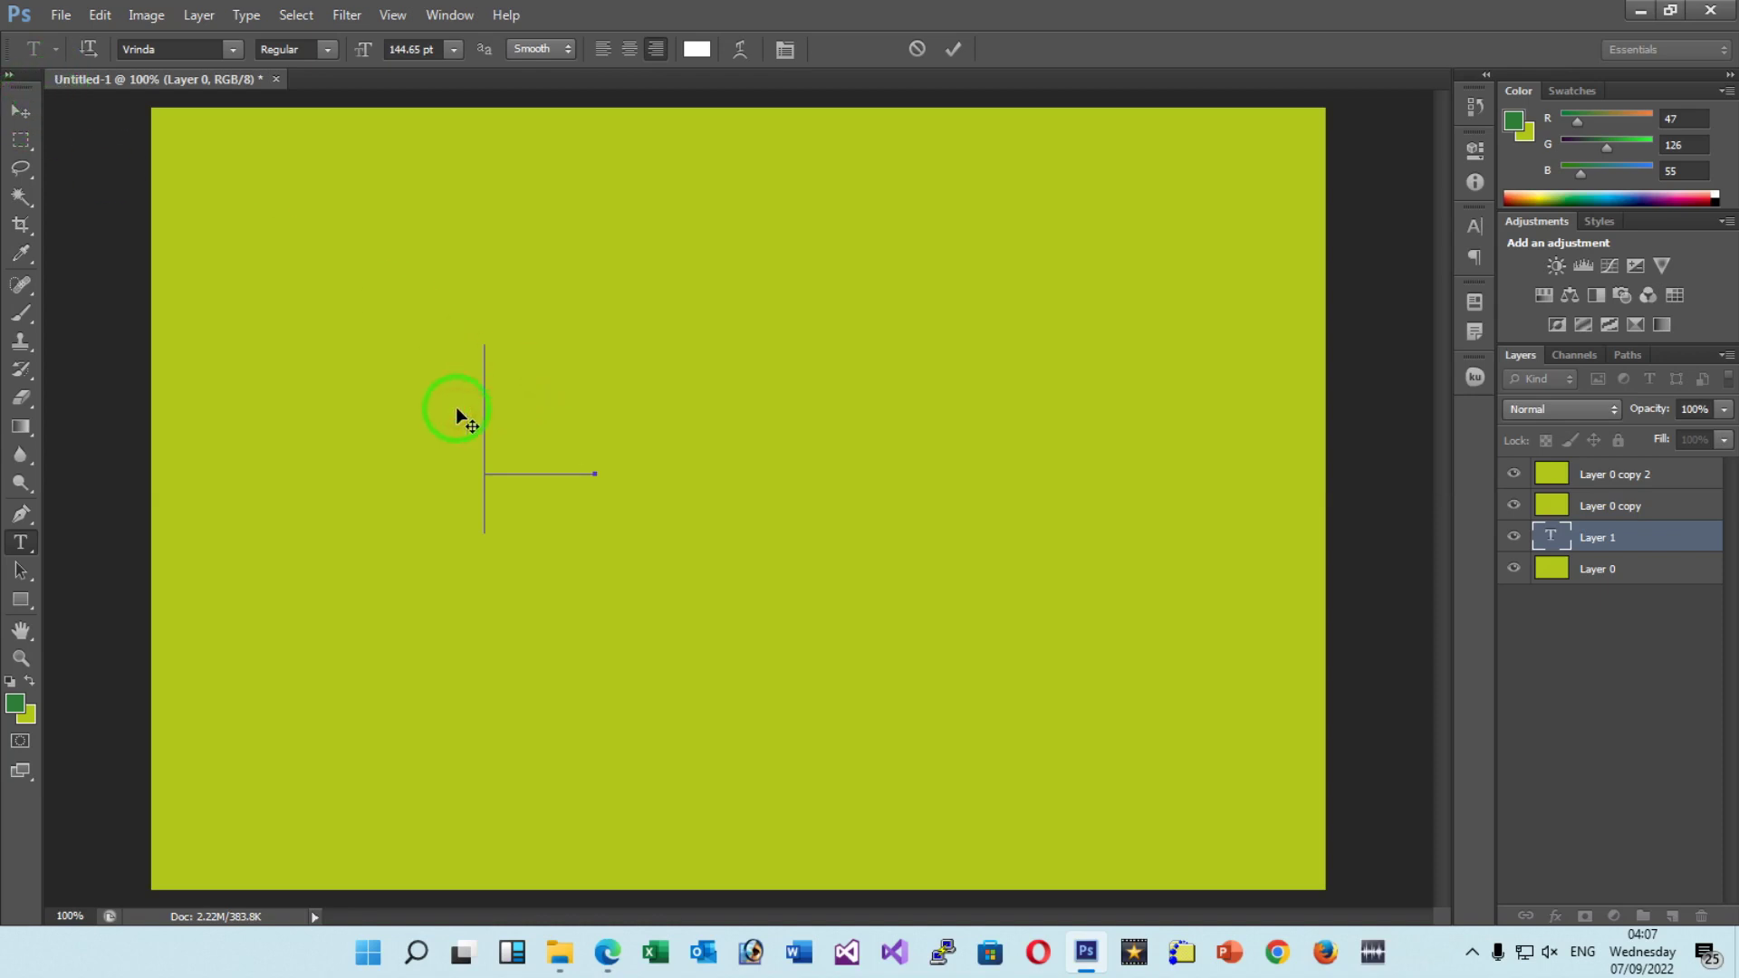
Move the text layer above Layer 0 copy 2 and select its character for editing.
left_click(30, 114)
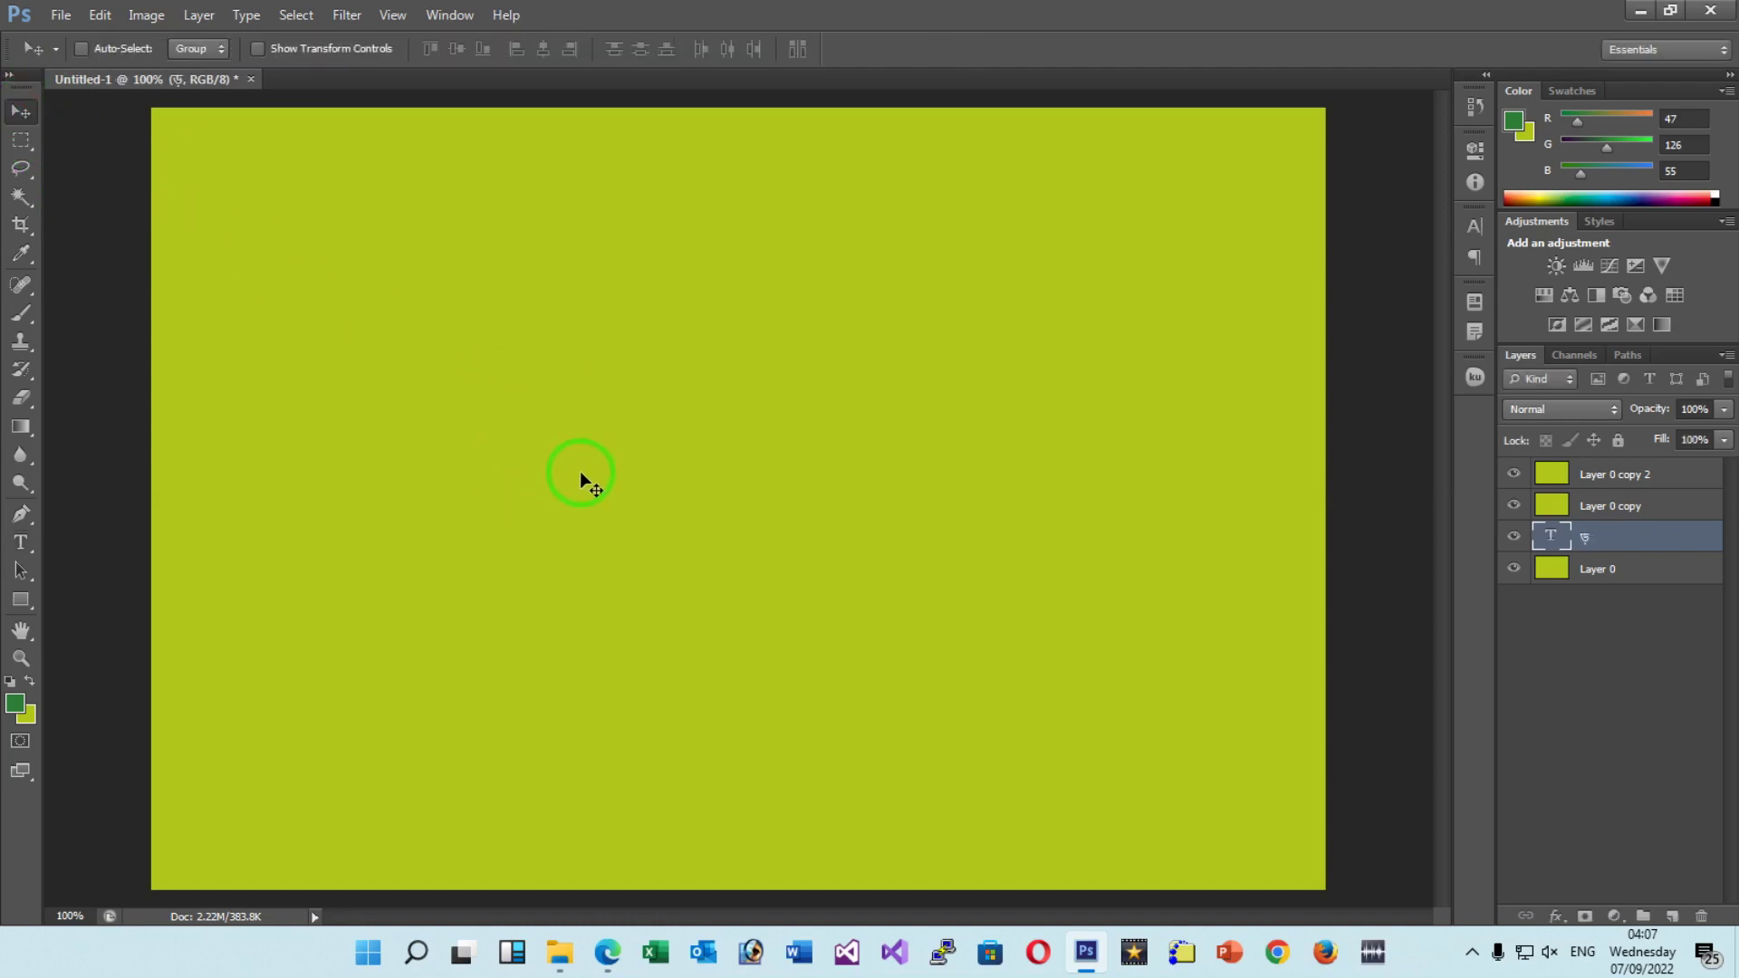
left_click_drag(1649, 541, 1618, 473)
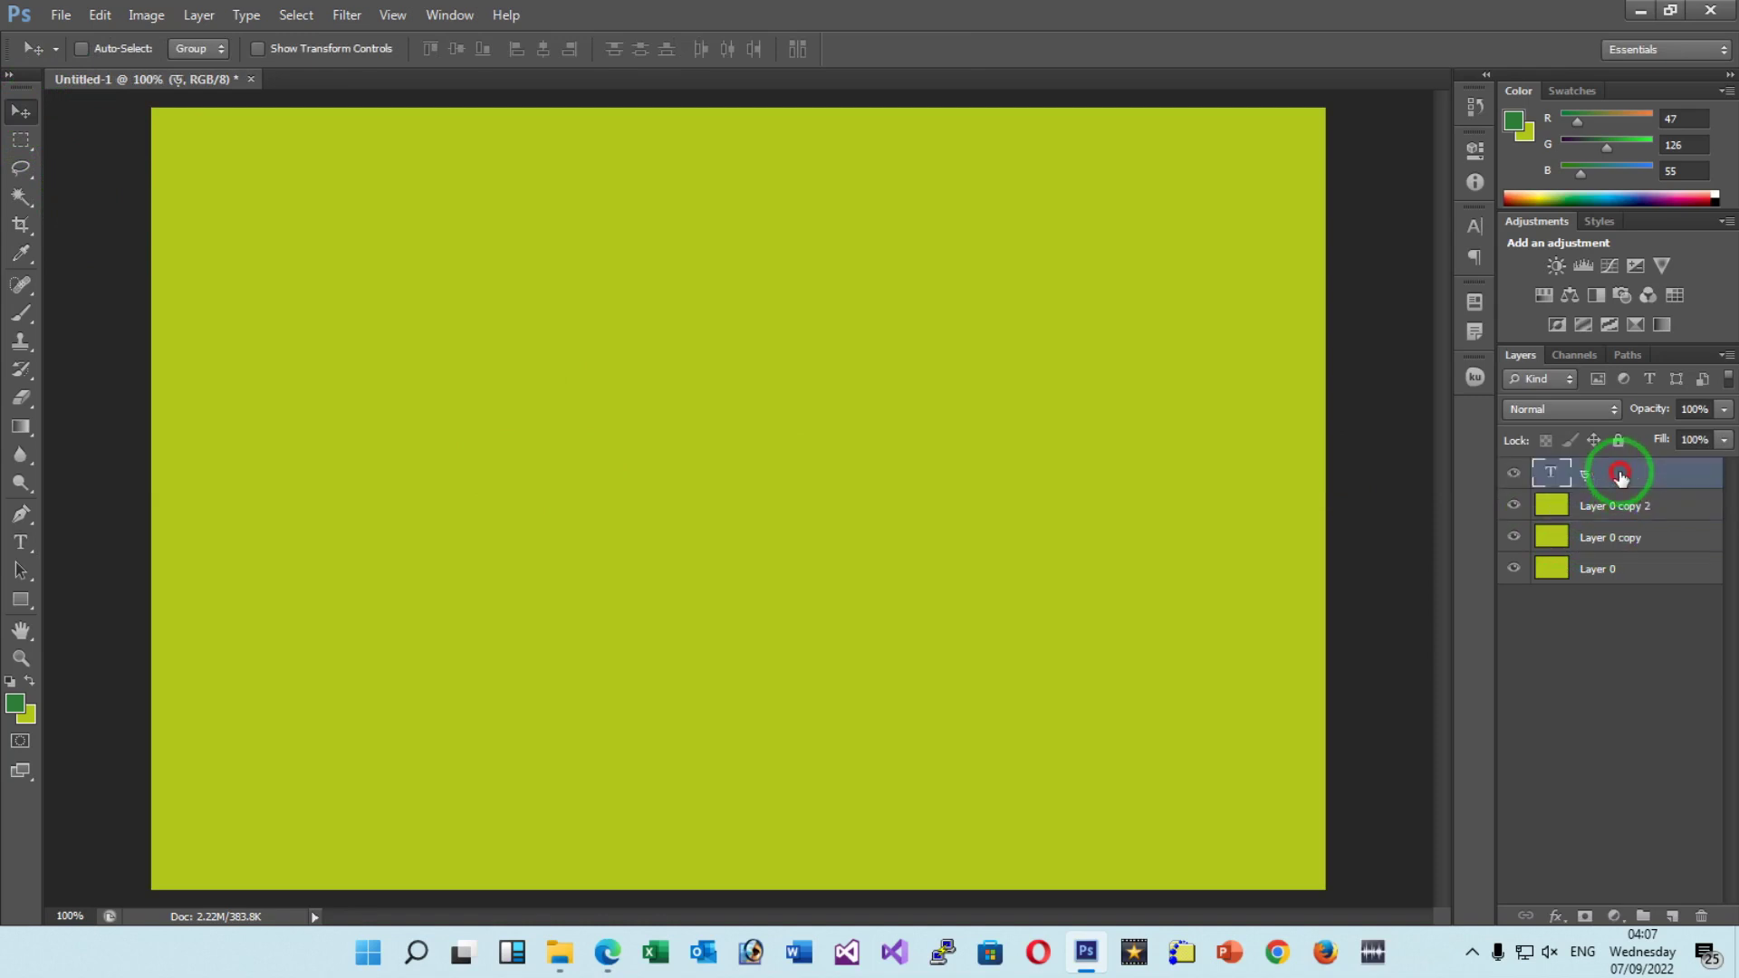
left_click(21, 542)
left_click(535, 458)
double_click(541, 454)
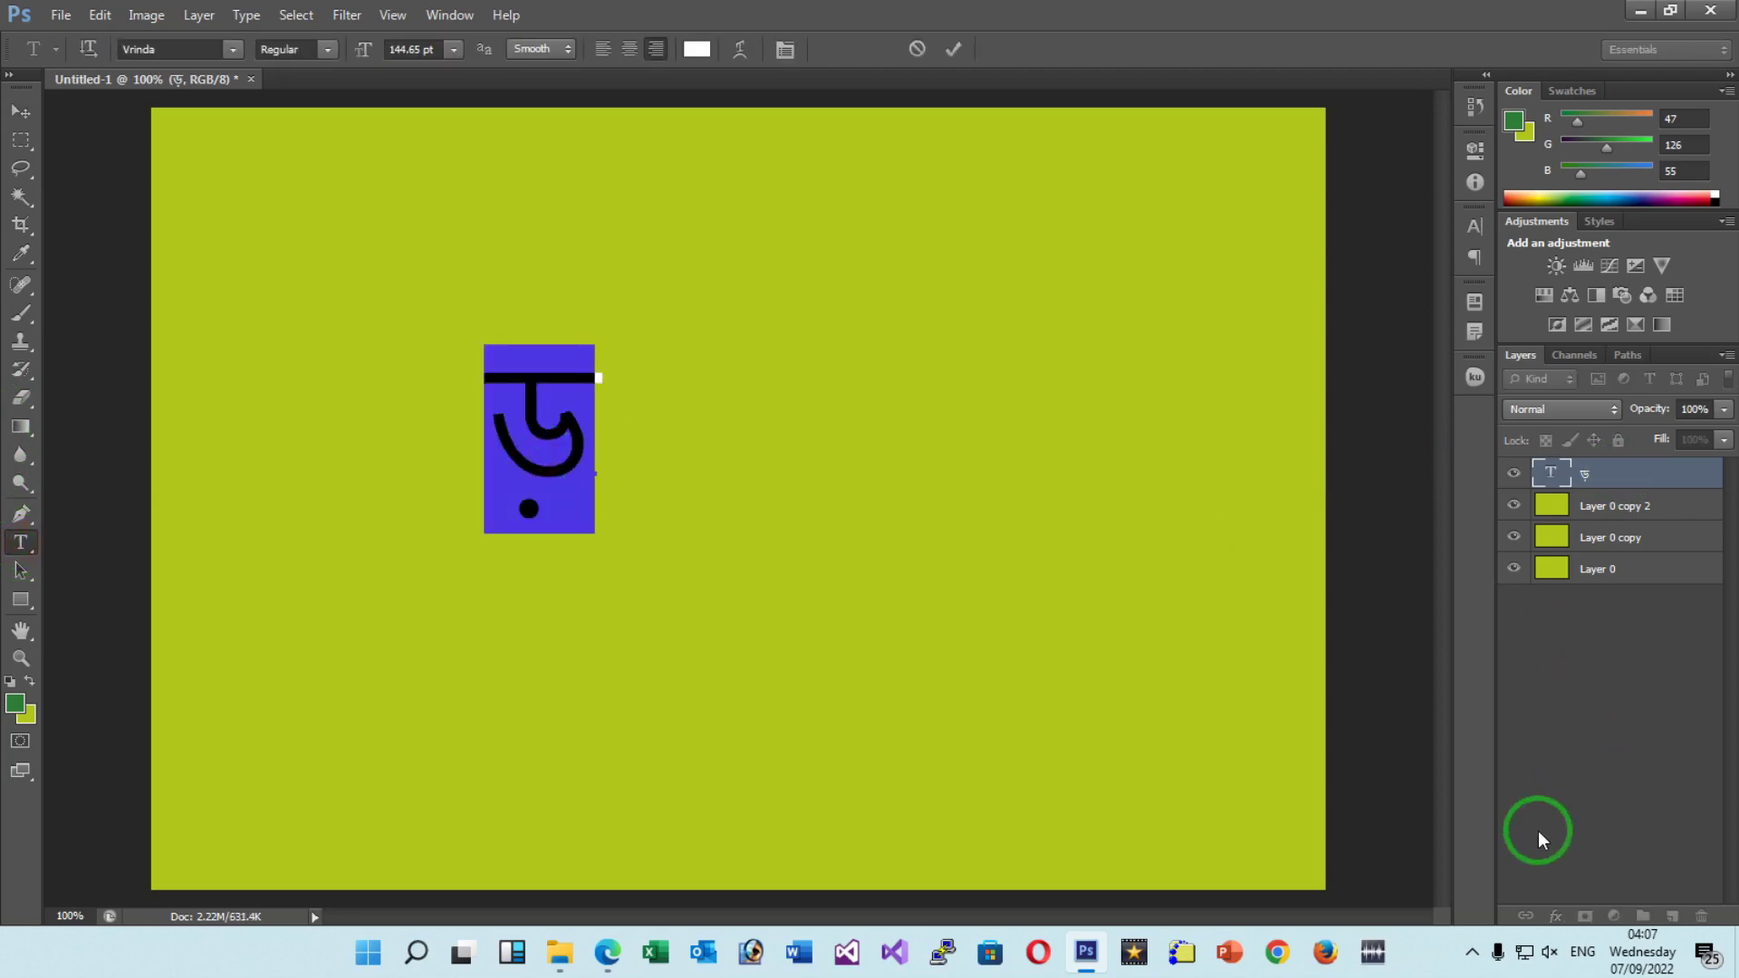
Switch the Bijoy keyboard input to English and return to the canvas text.
left_click(1474, 953)
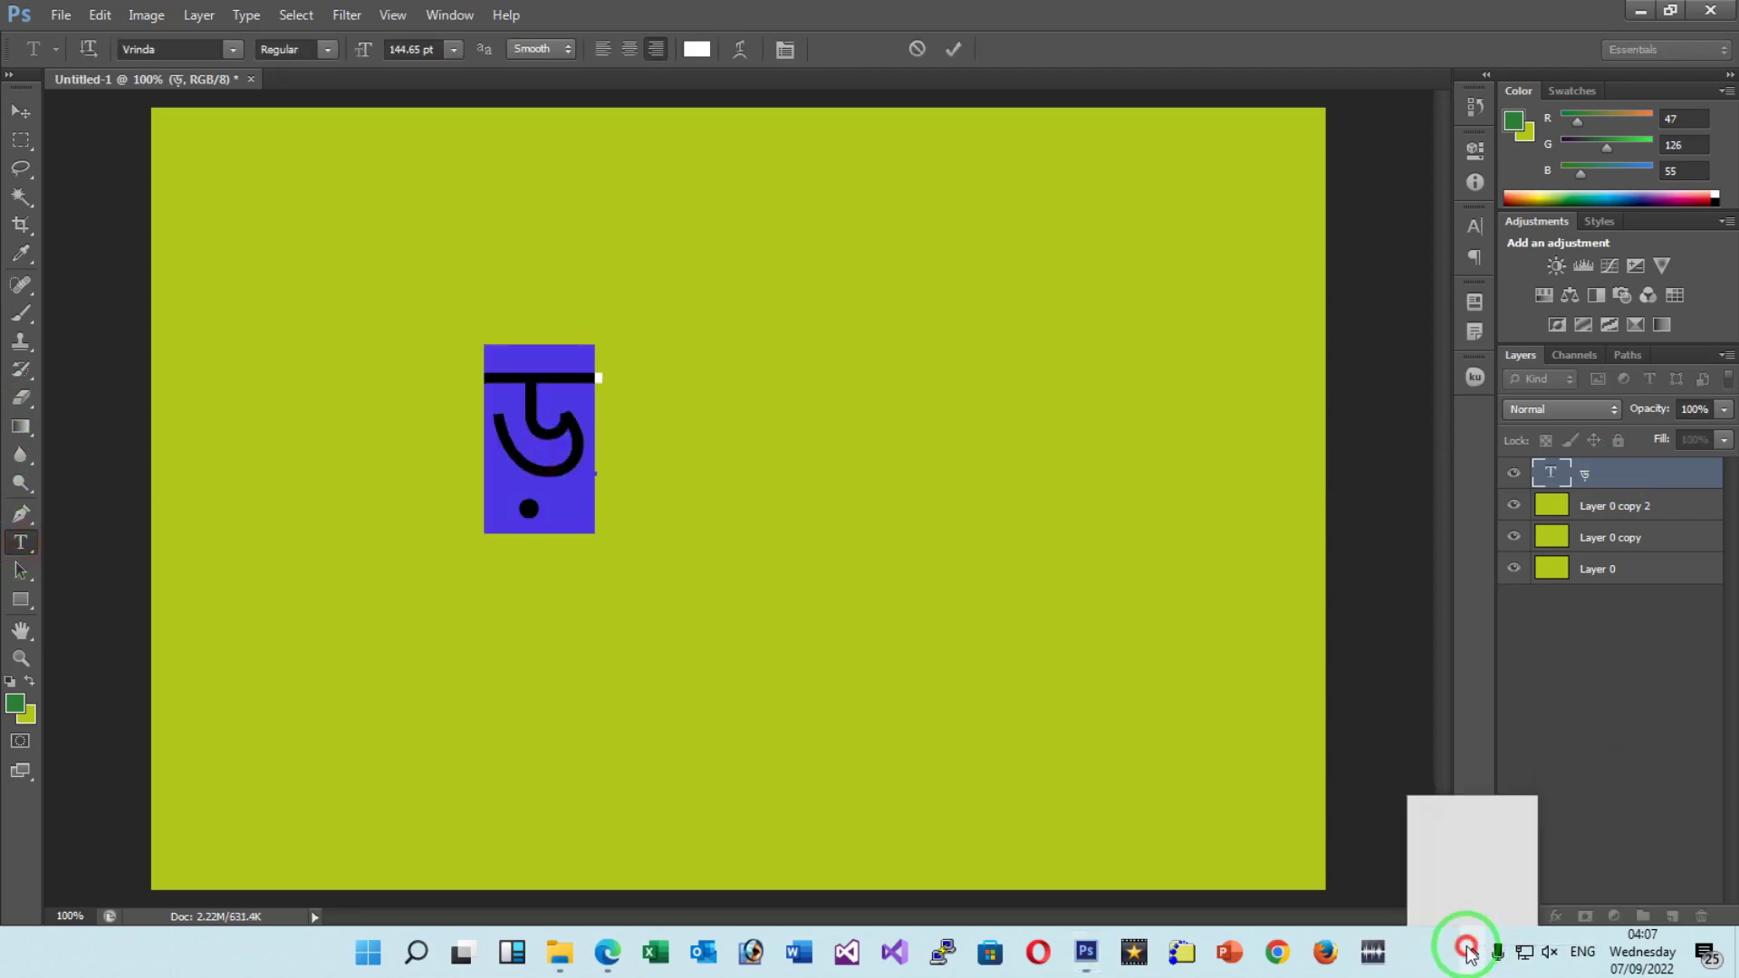
right_click(1477, 910)
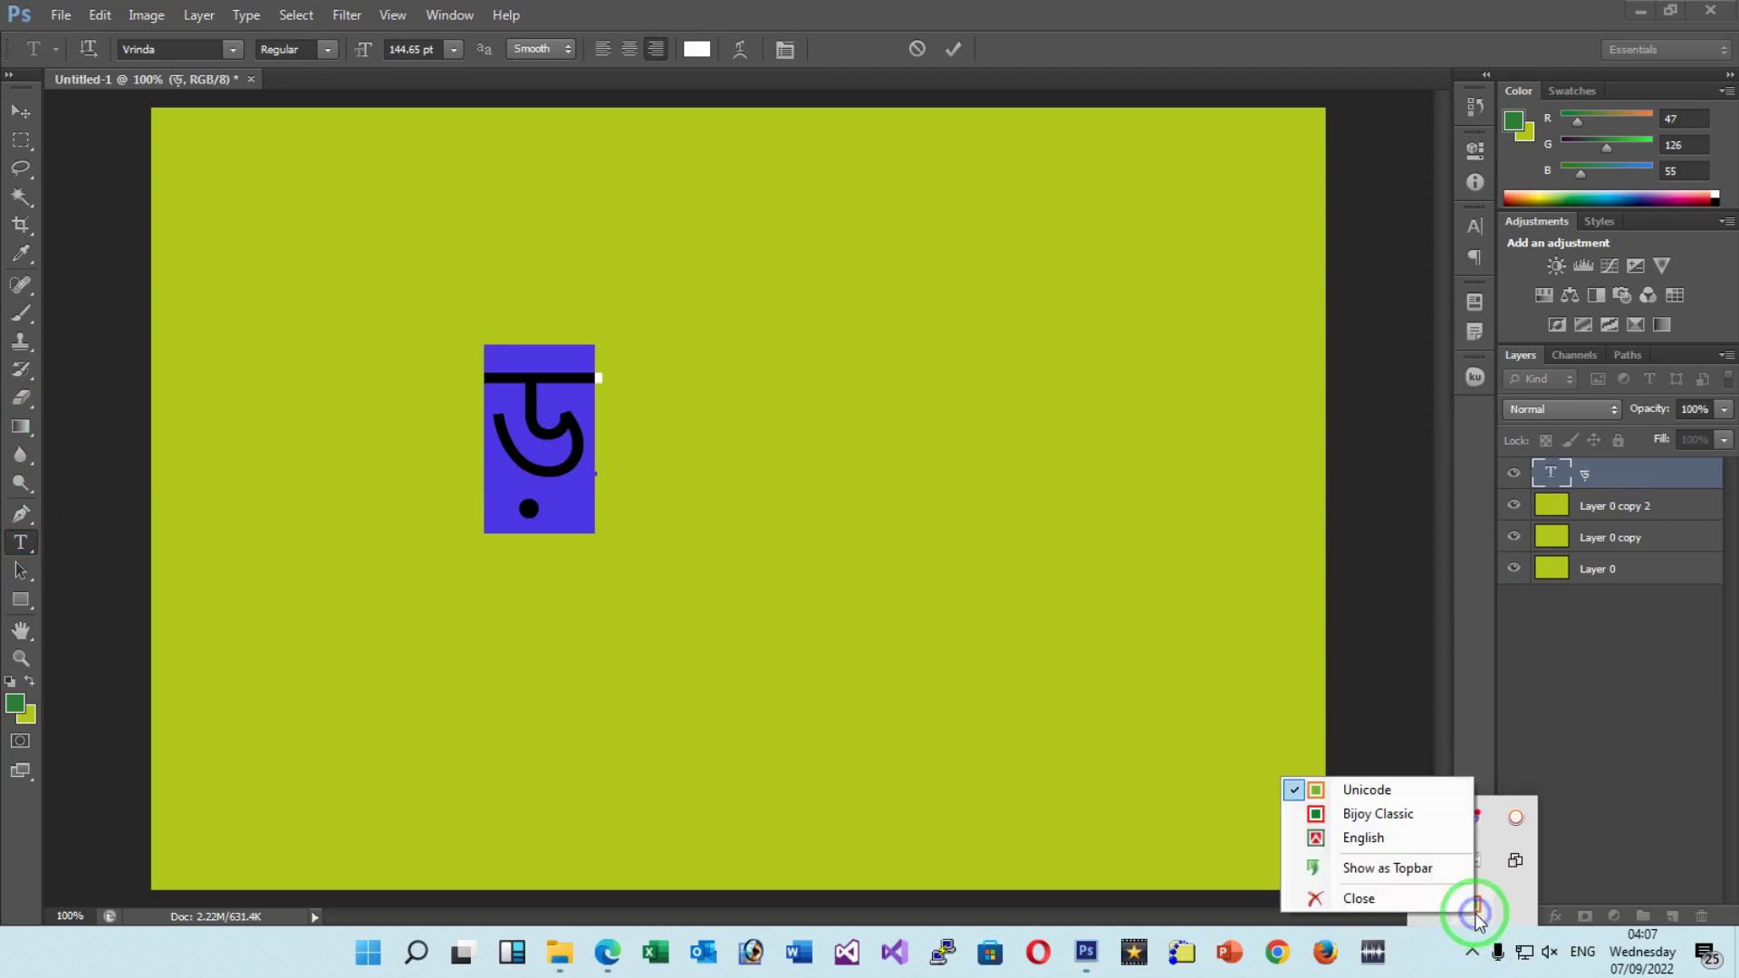
left_click(1402, 837)
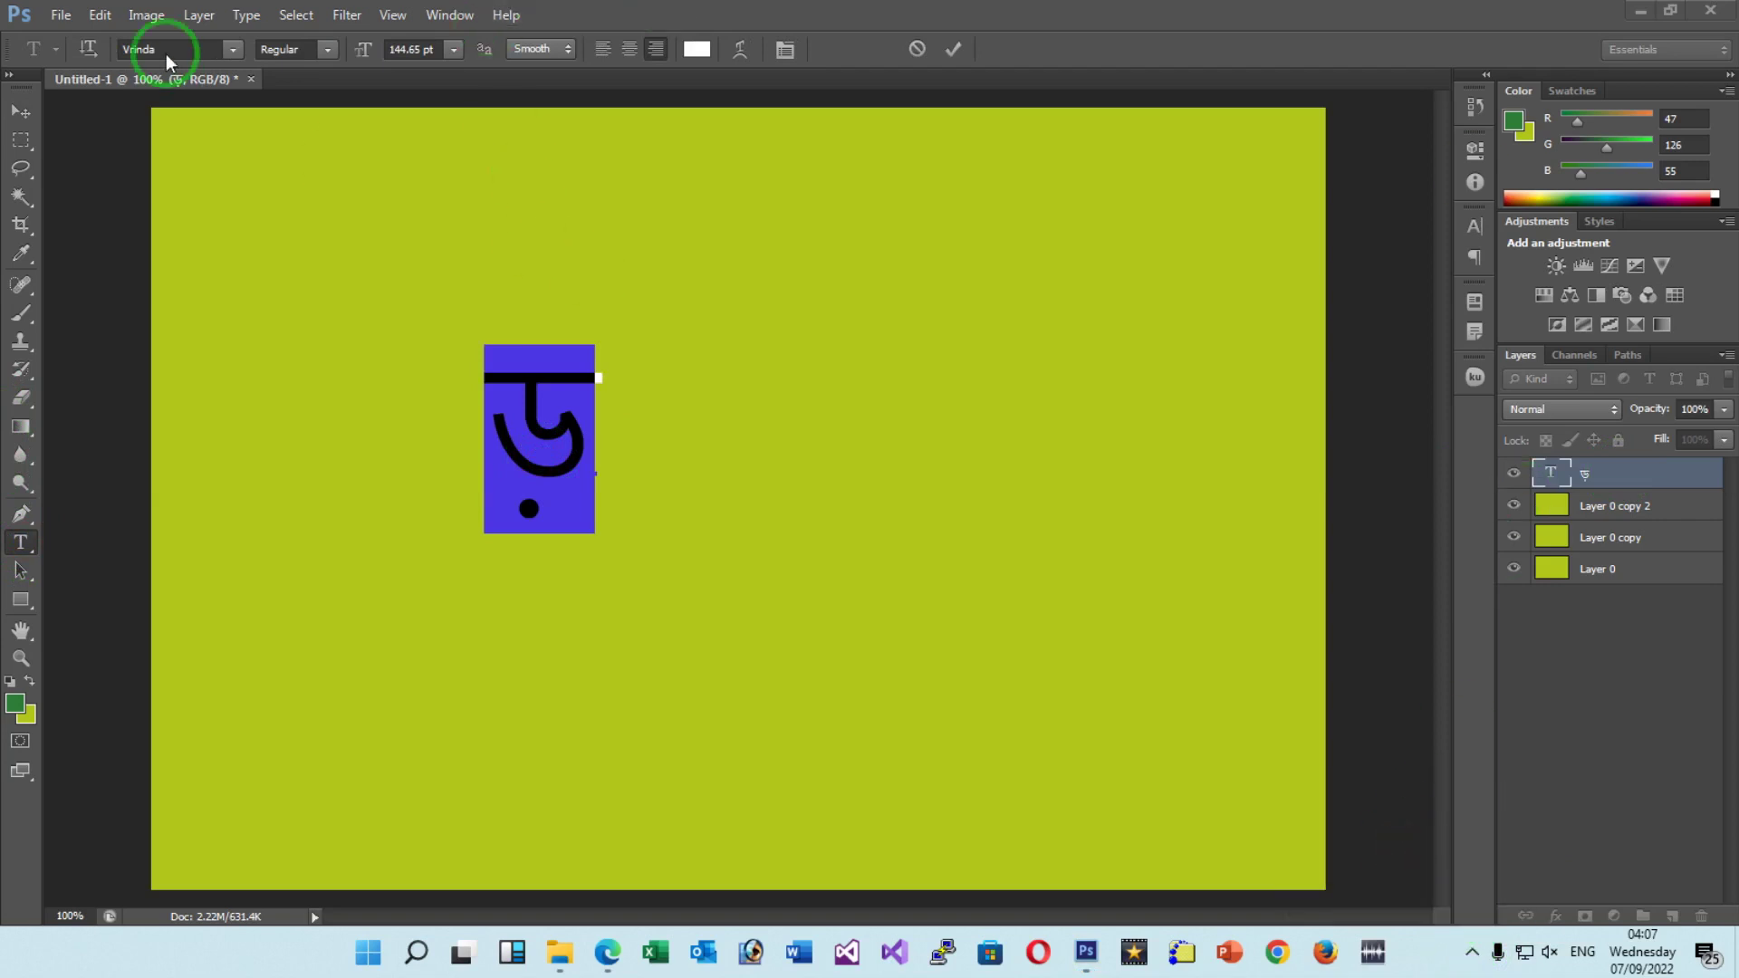
left_click(535, 398)
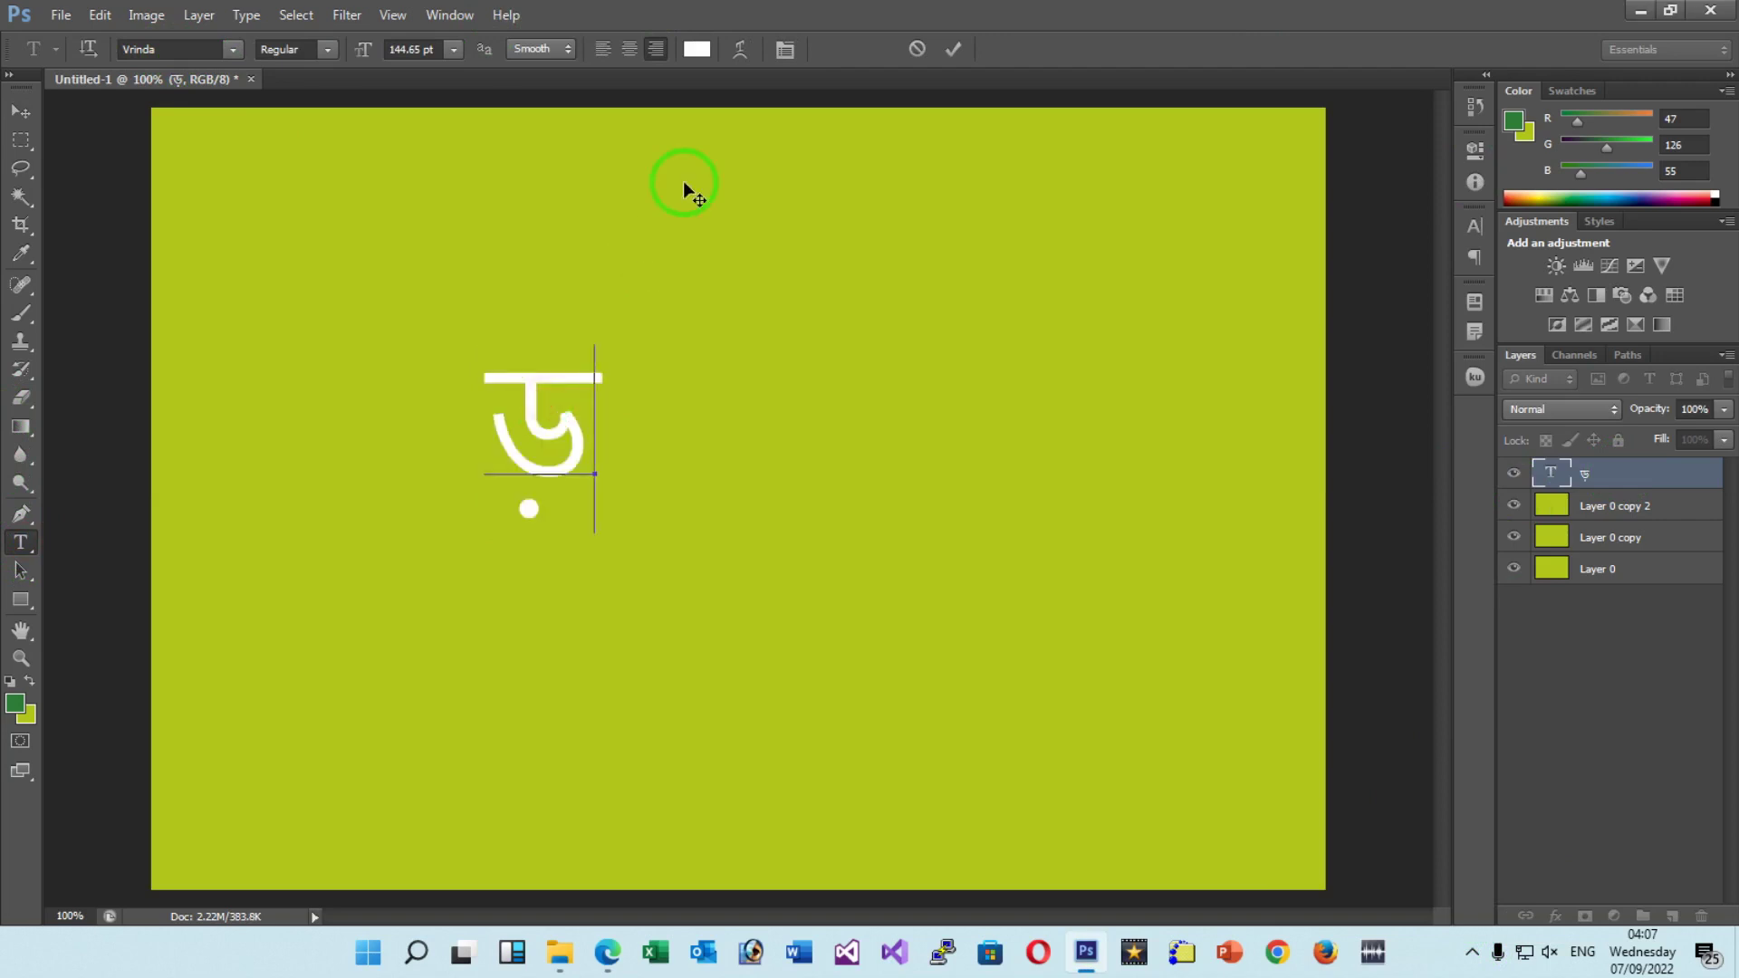
Replace the text with 'PHOTOSHOP', commit it, and drag it to the top centre.
type("p")
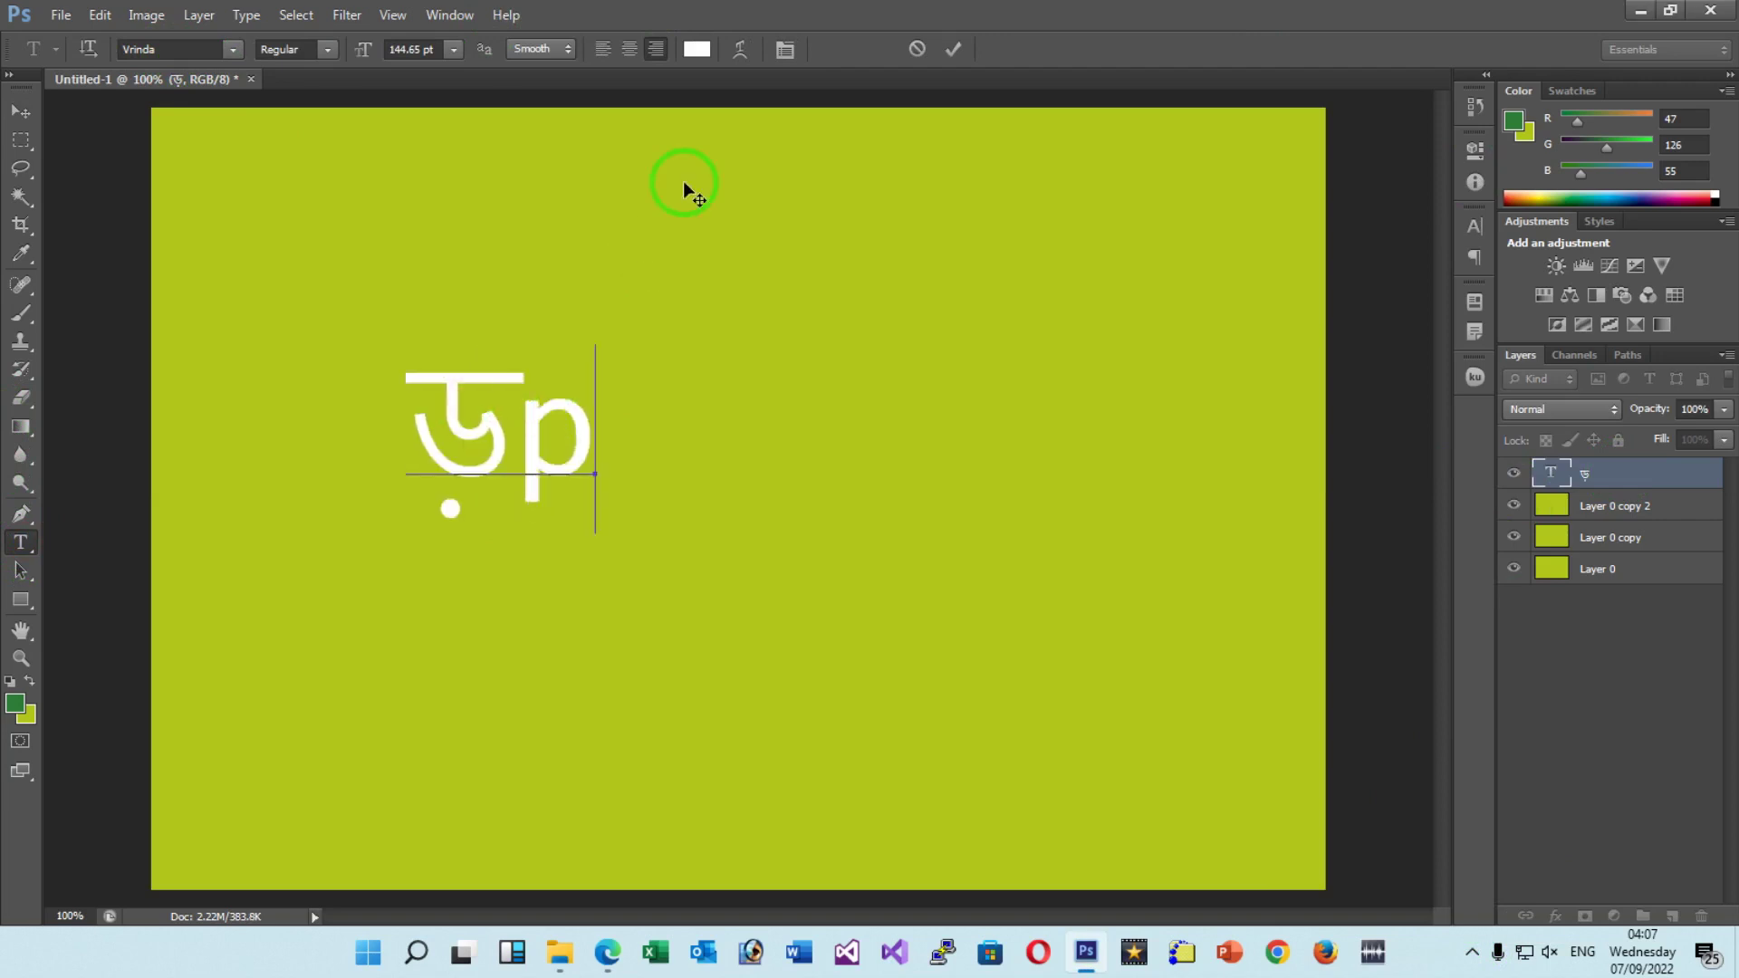
key("ctrl+a")
key("BackSpace")
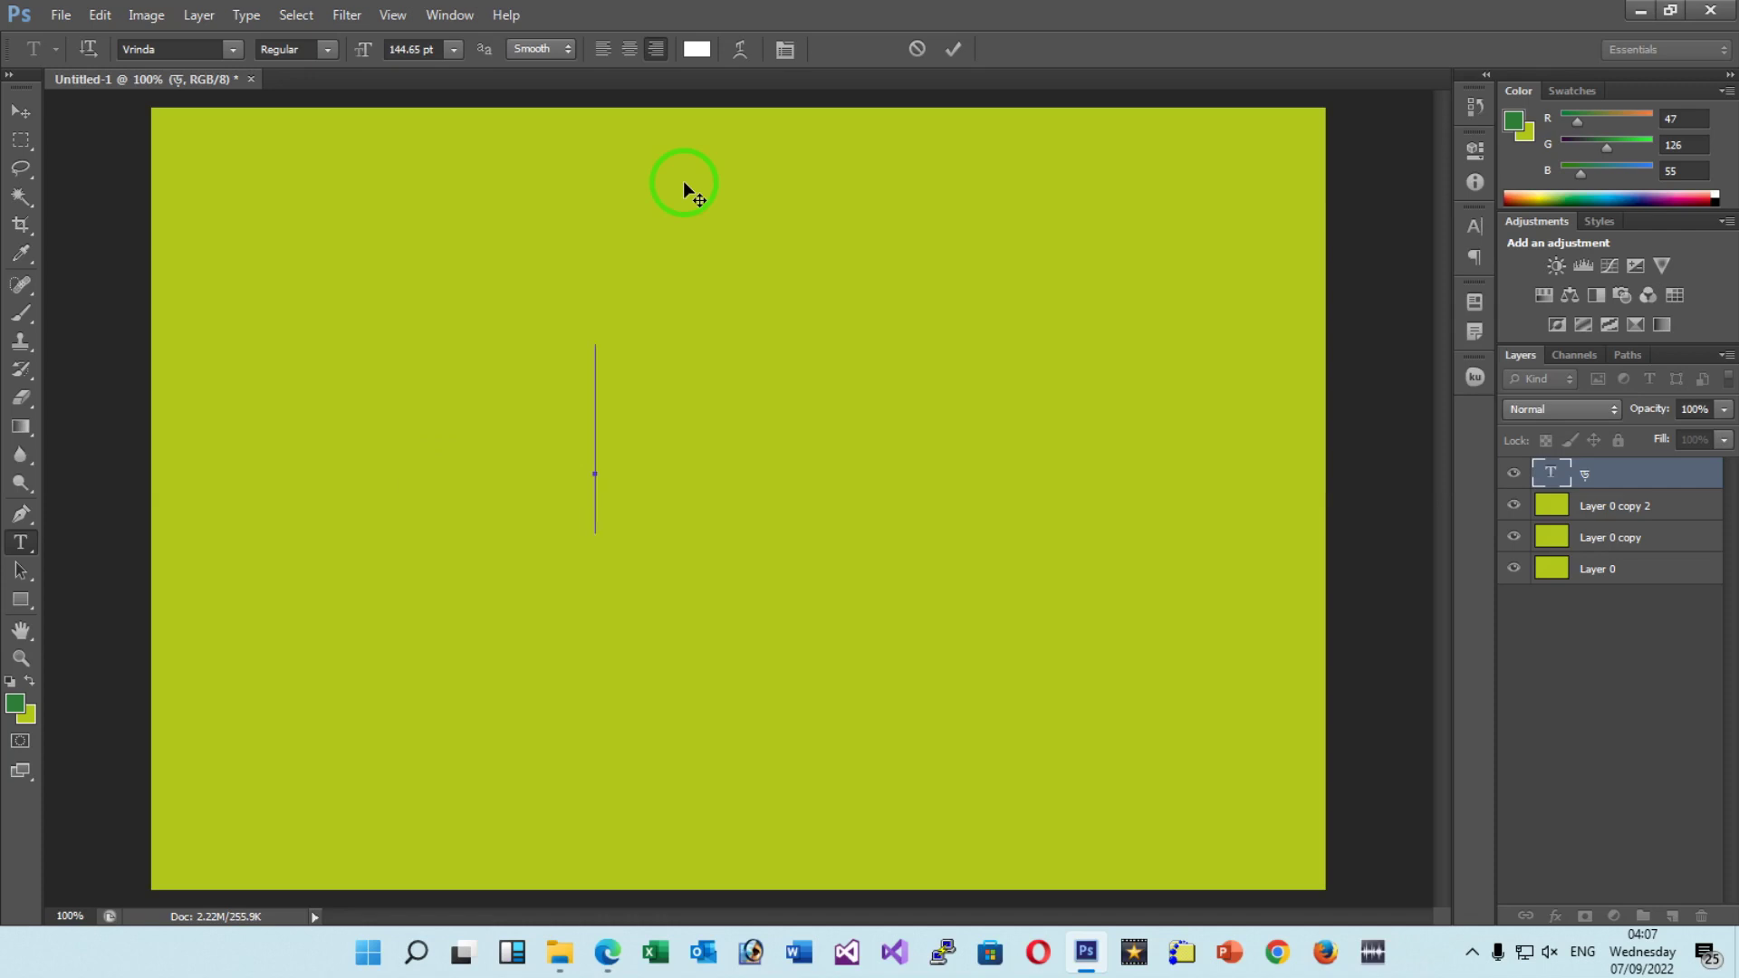
type("P")
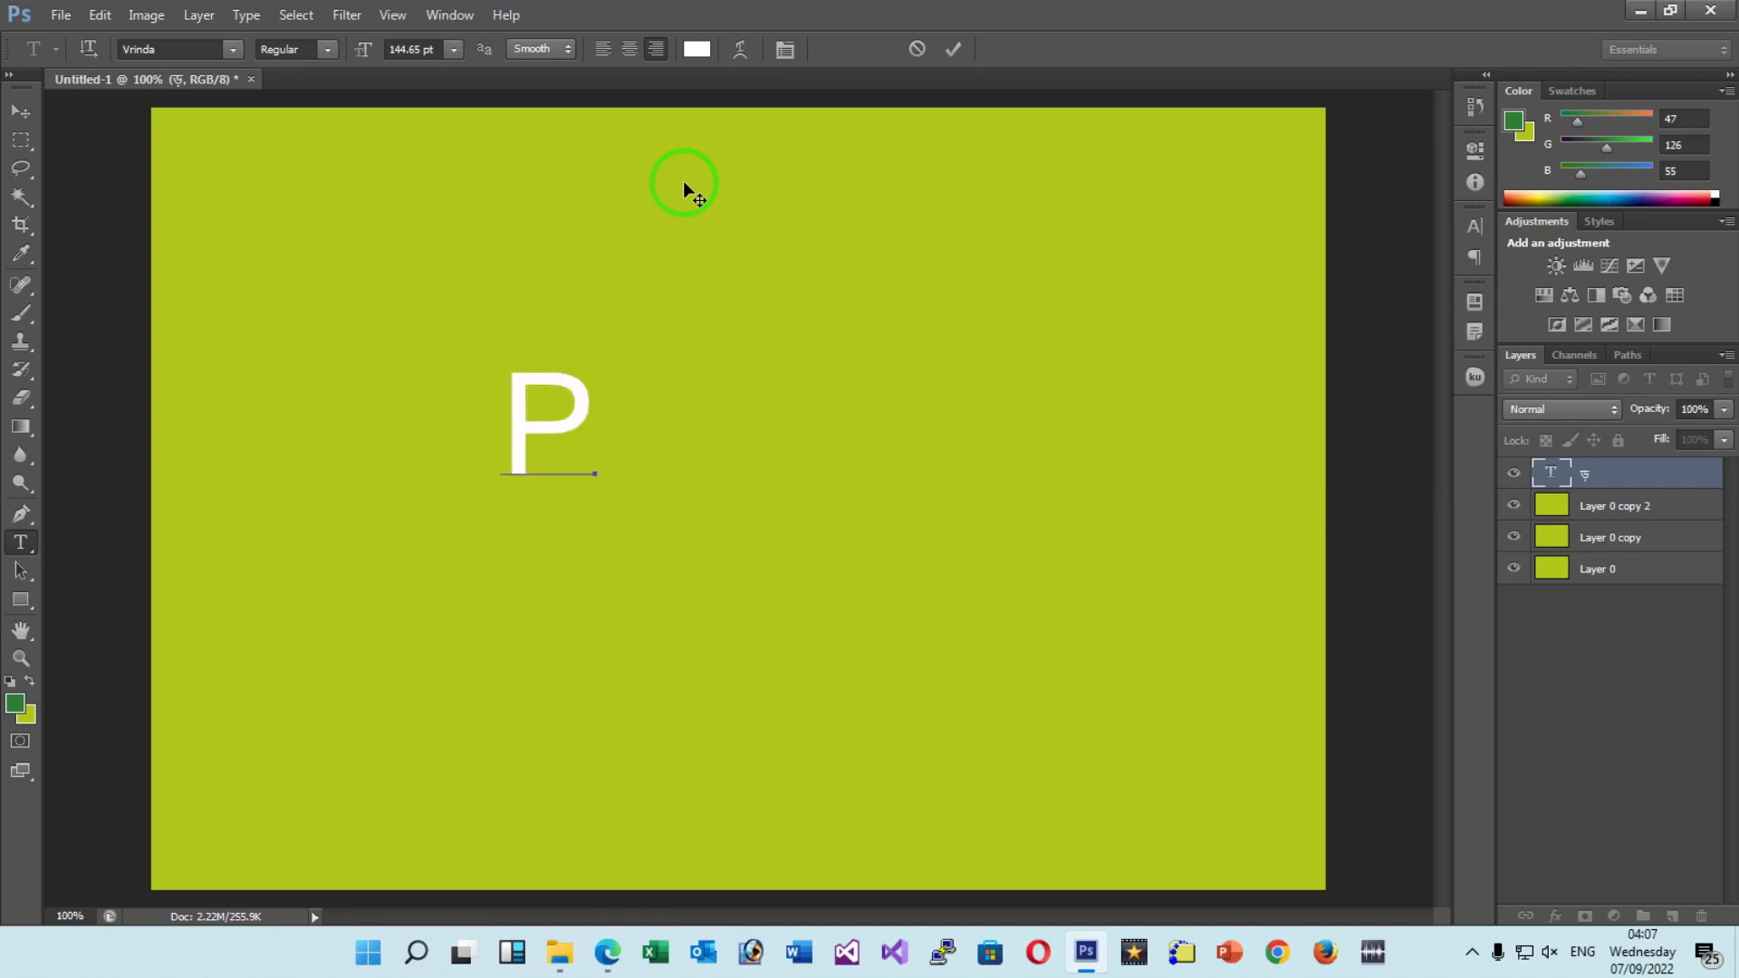
type("HO")
type("TOSH")
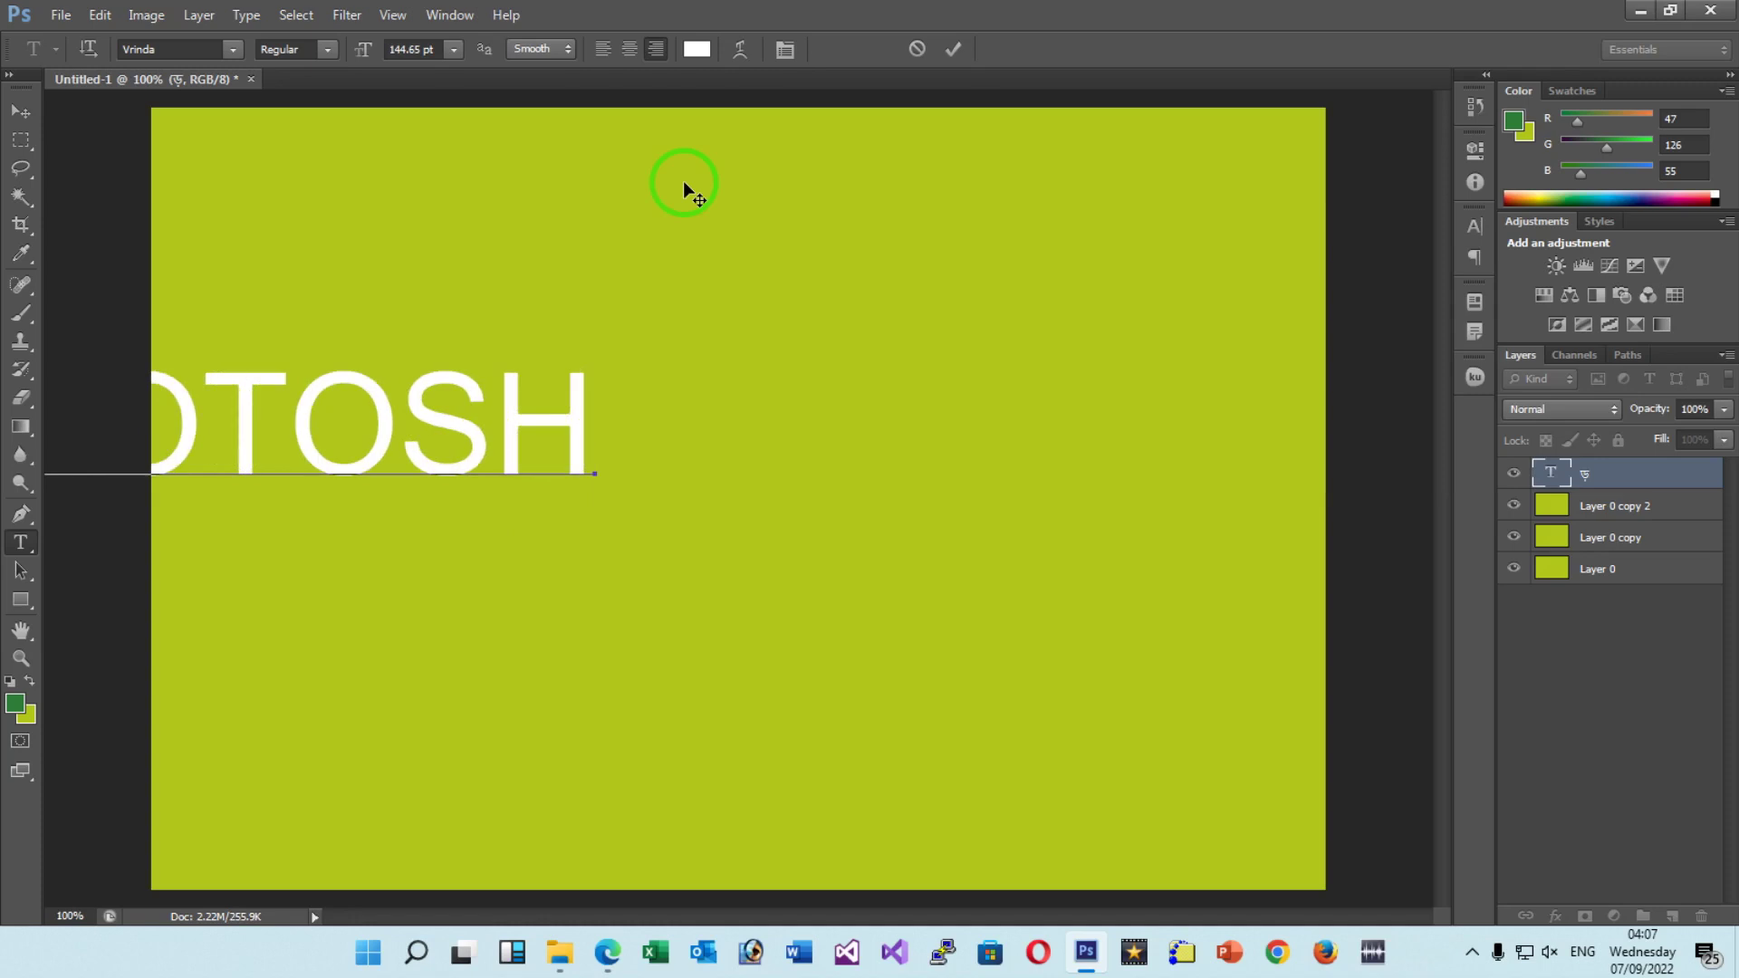
type("OP")
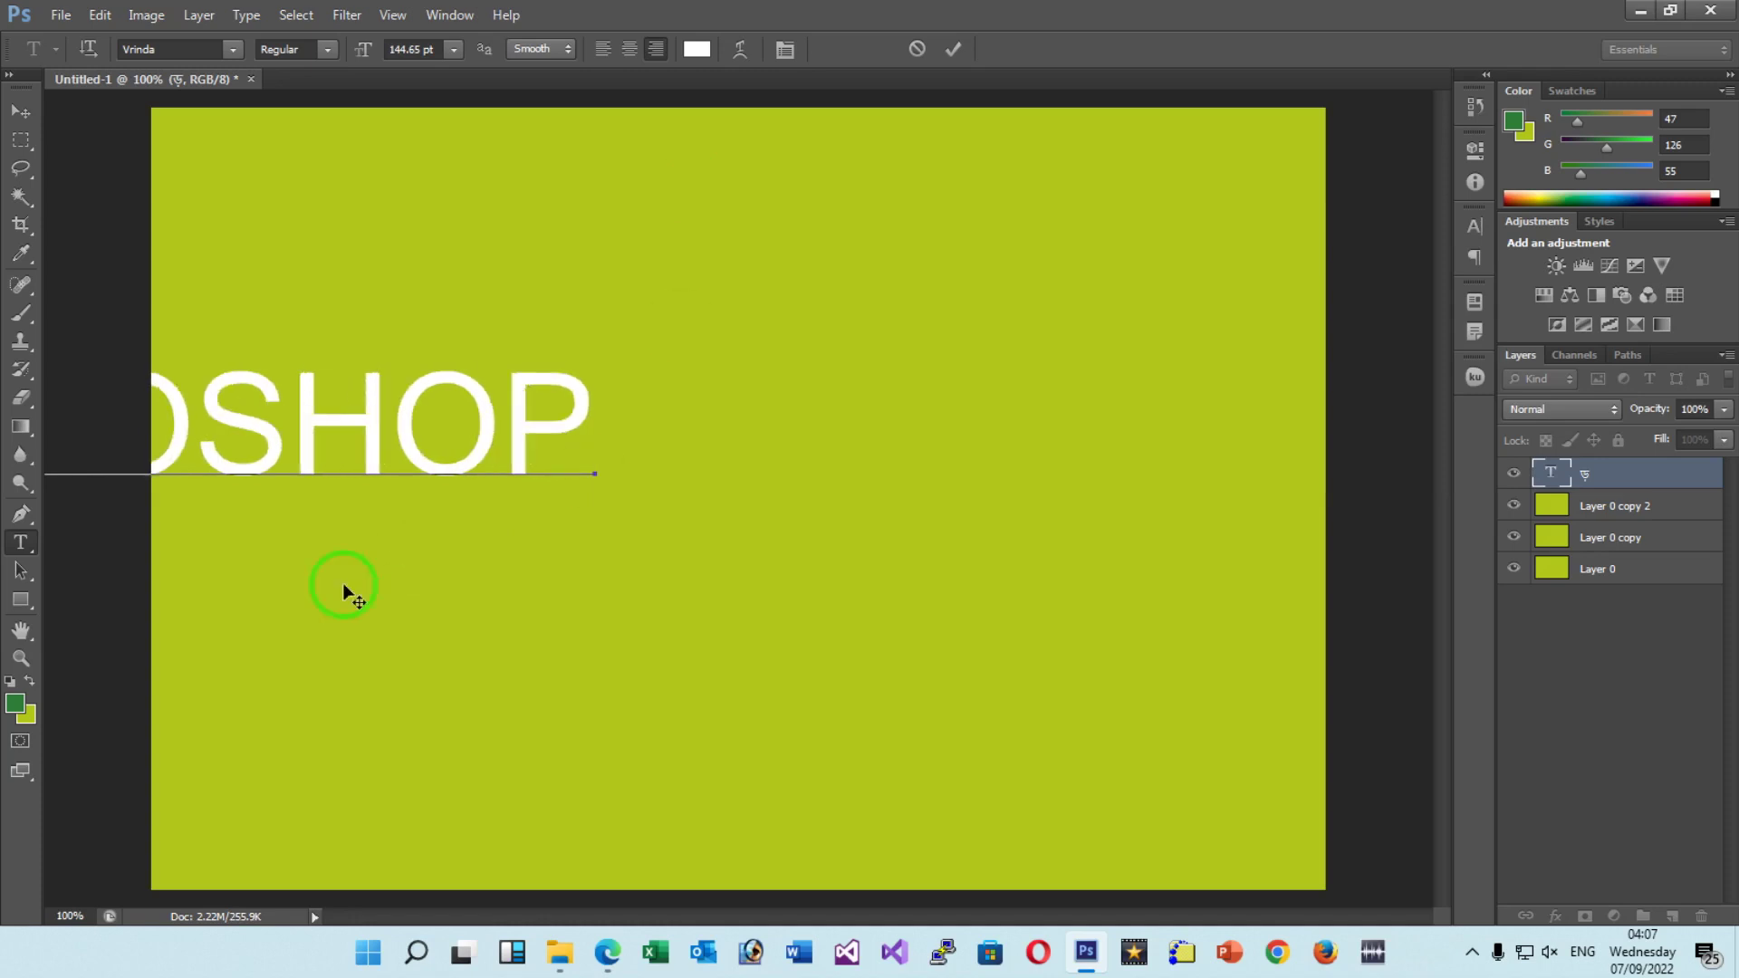
left_click(20, 112)
mouse_move(415, 421)
left_mouse_down()
mouse_move(1040, 407)
mouse_move(991, 416)
mouse_move(1001, 221)
mouse_move(986, 222)
left_mouse_up()
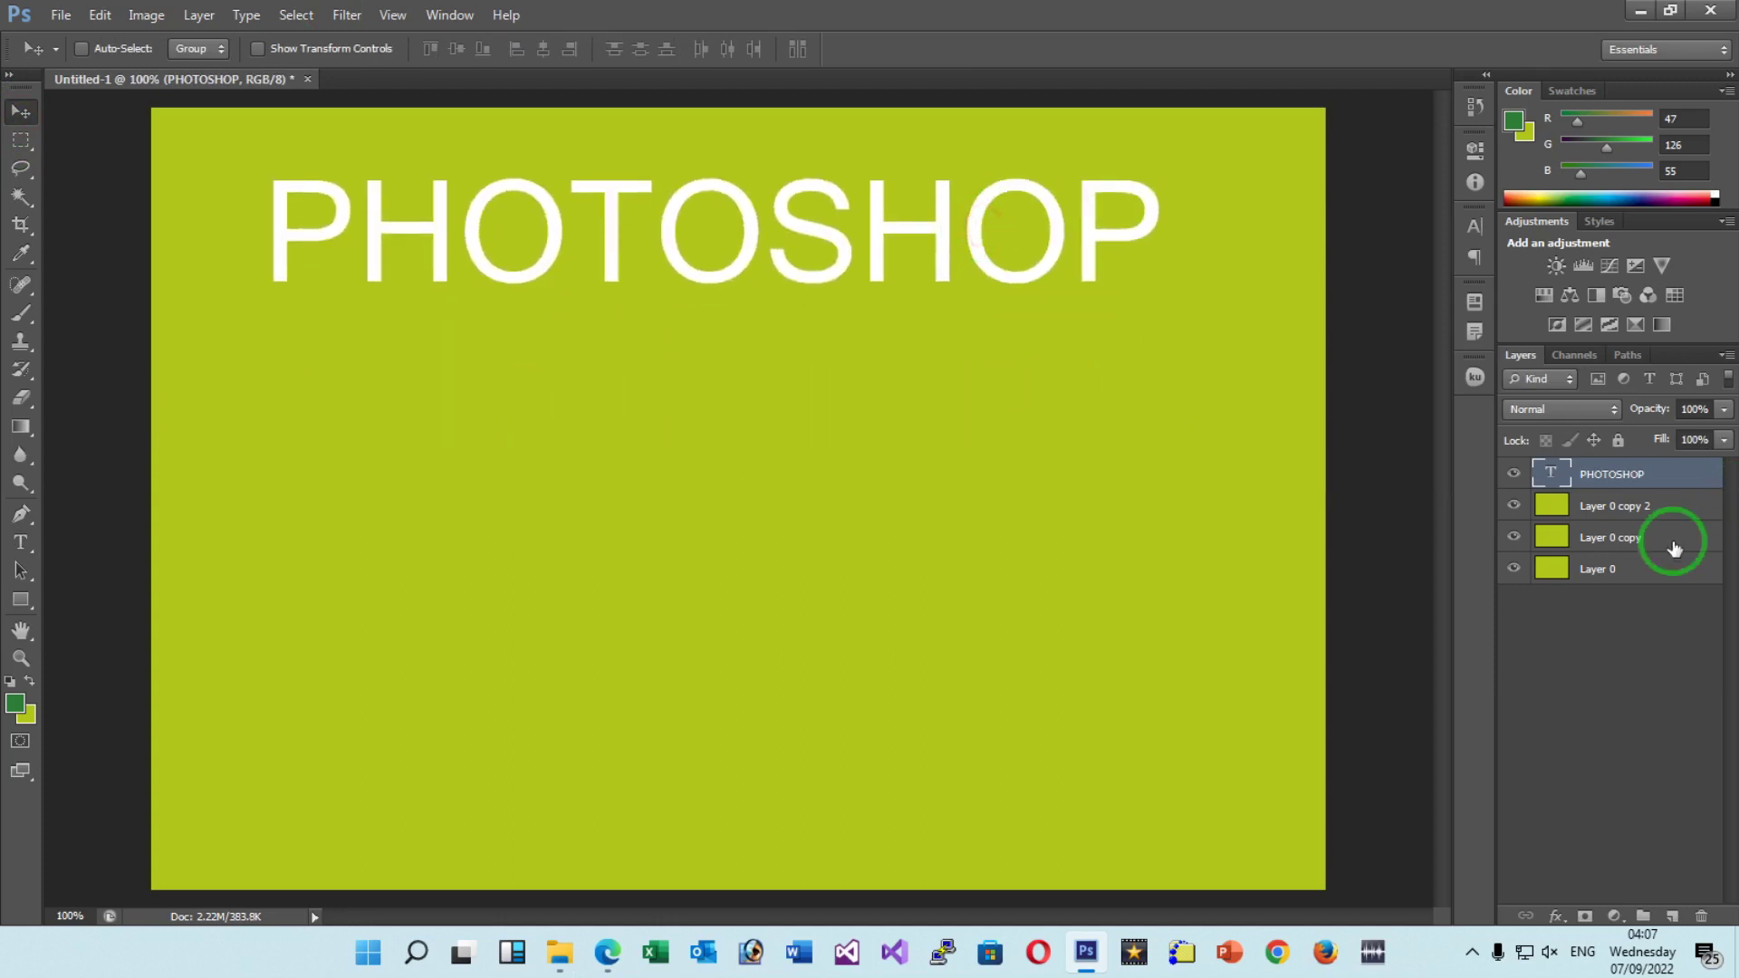
left_click_drag(1674, 474, 1679, 519)
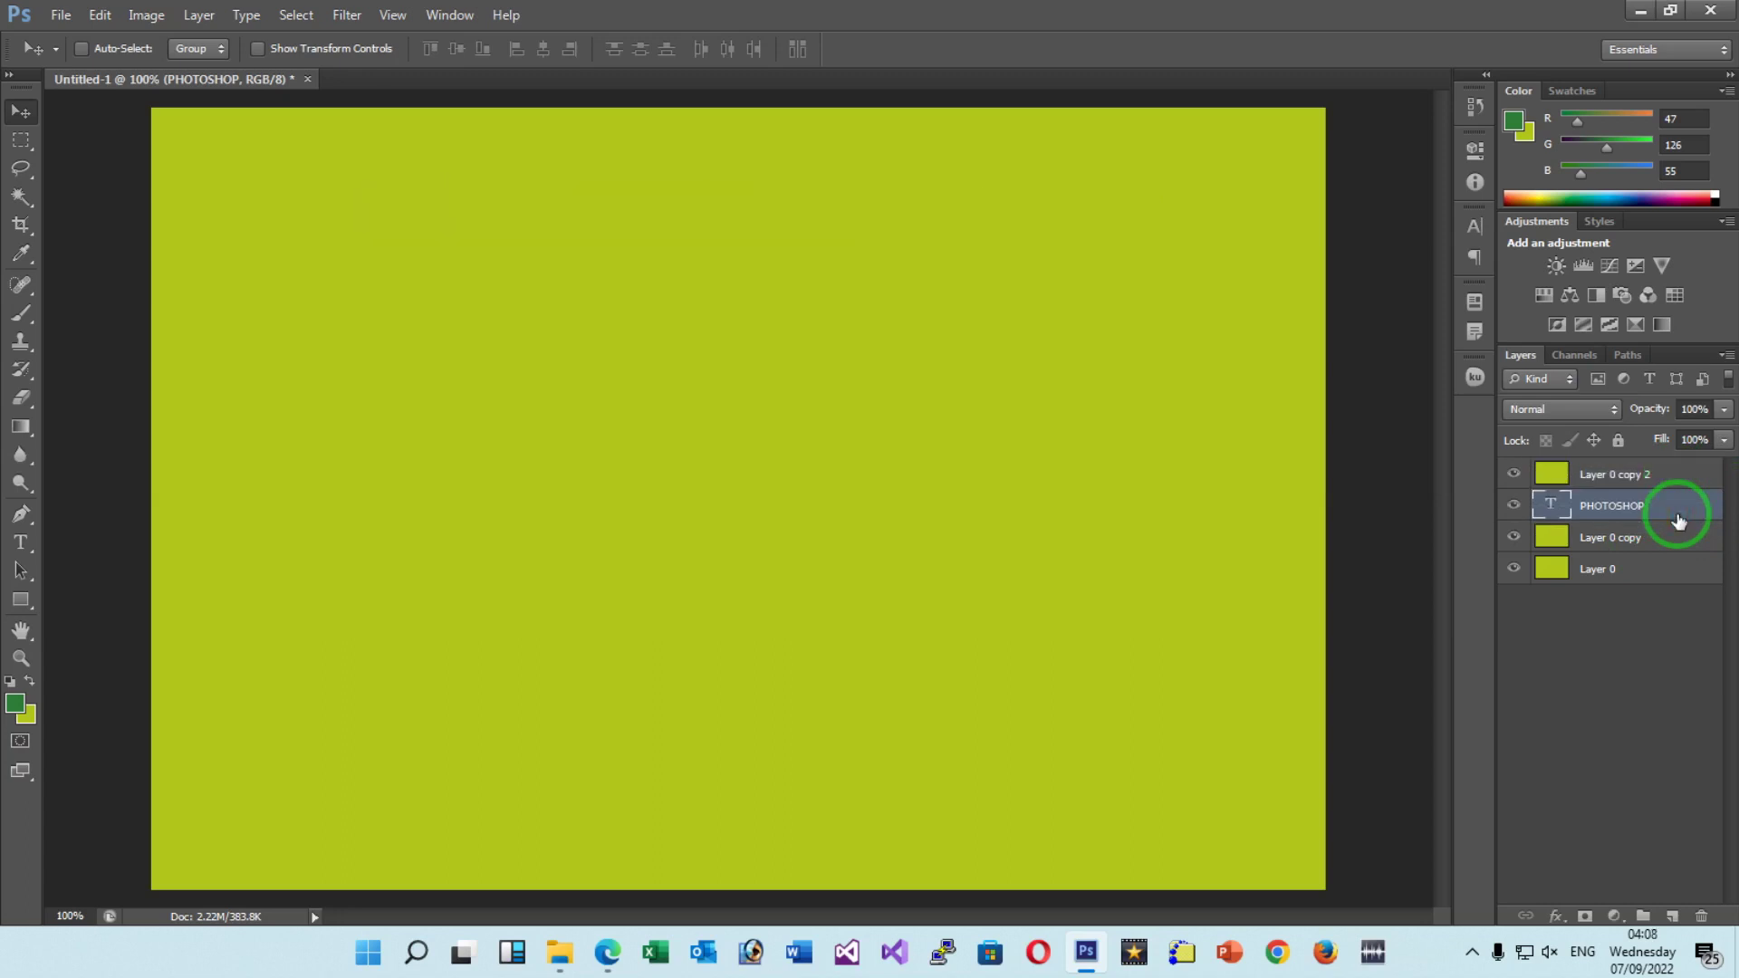
mouse_move(1671, 494)
left_mouse_down()
mouse_move(1664, 540)
mouse_move(1665, 472)
left_mouse_up()
left_click_drag(1665, 472, 1647, 501)
key("alt+]")
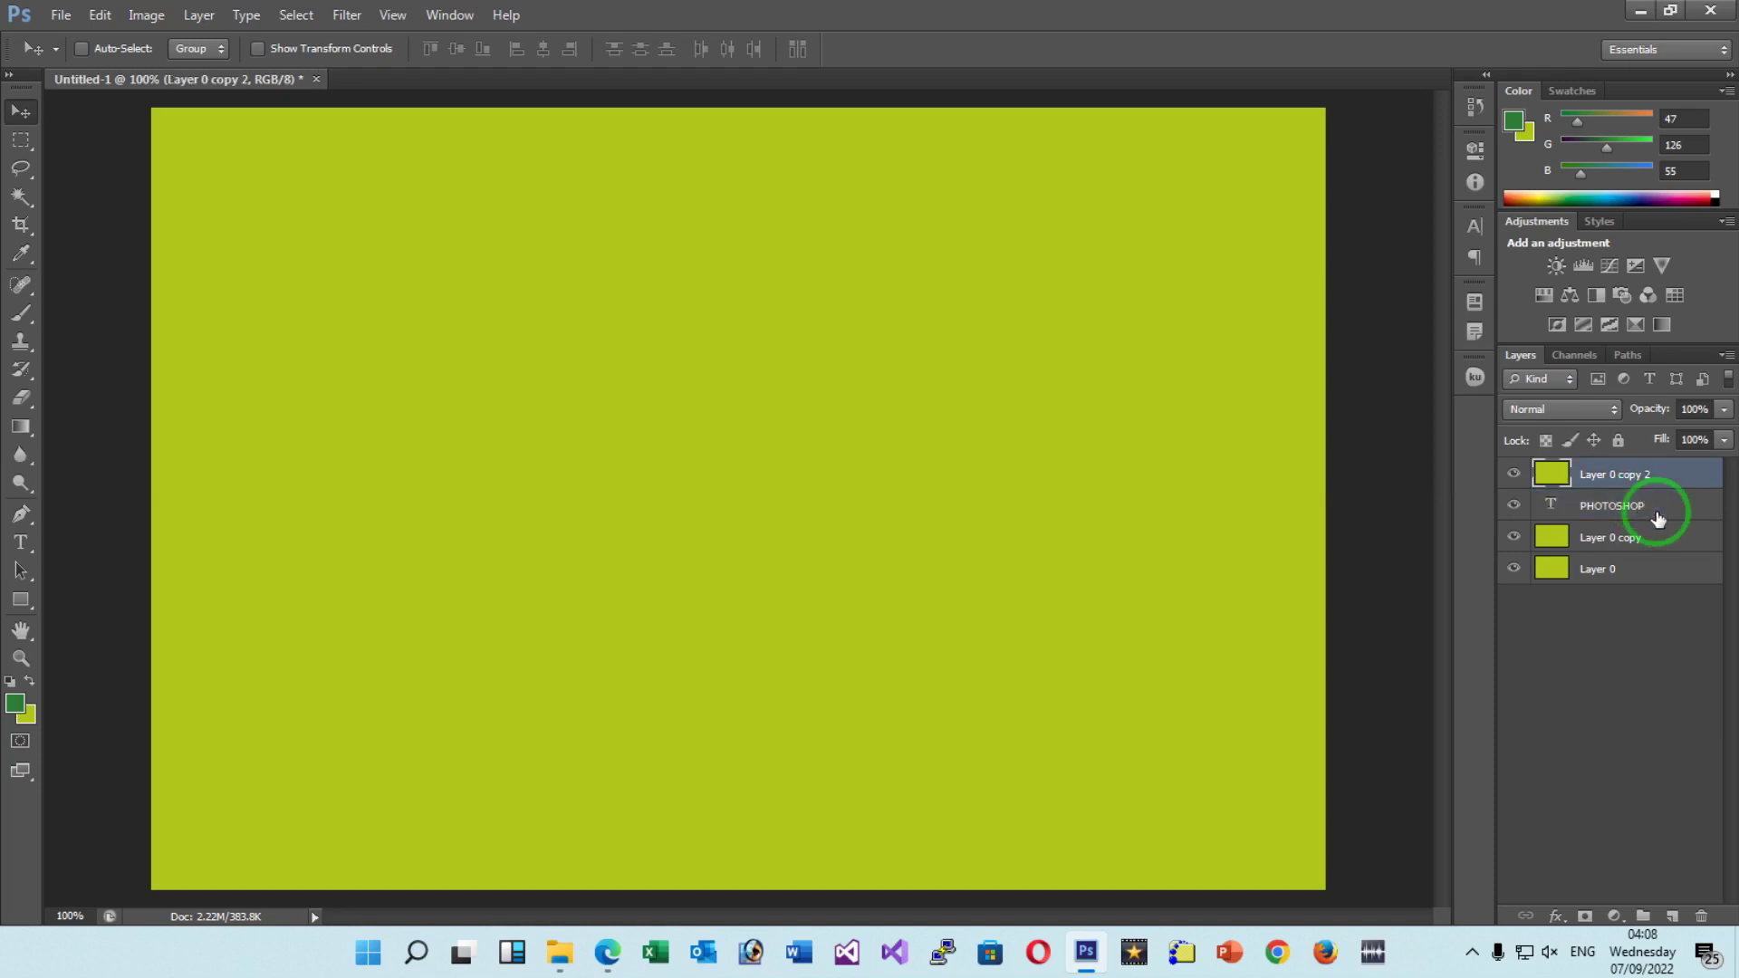
left_click(1654, 474)
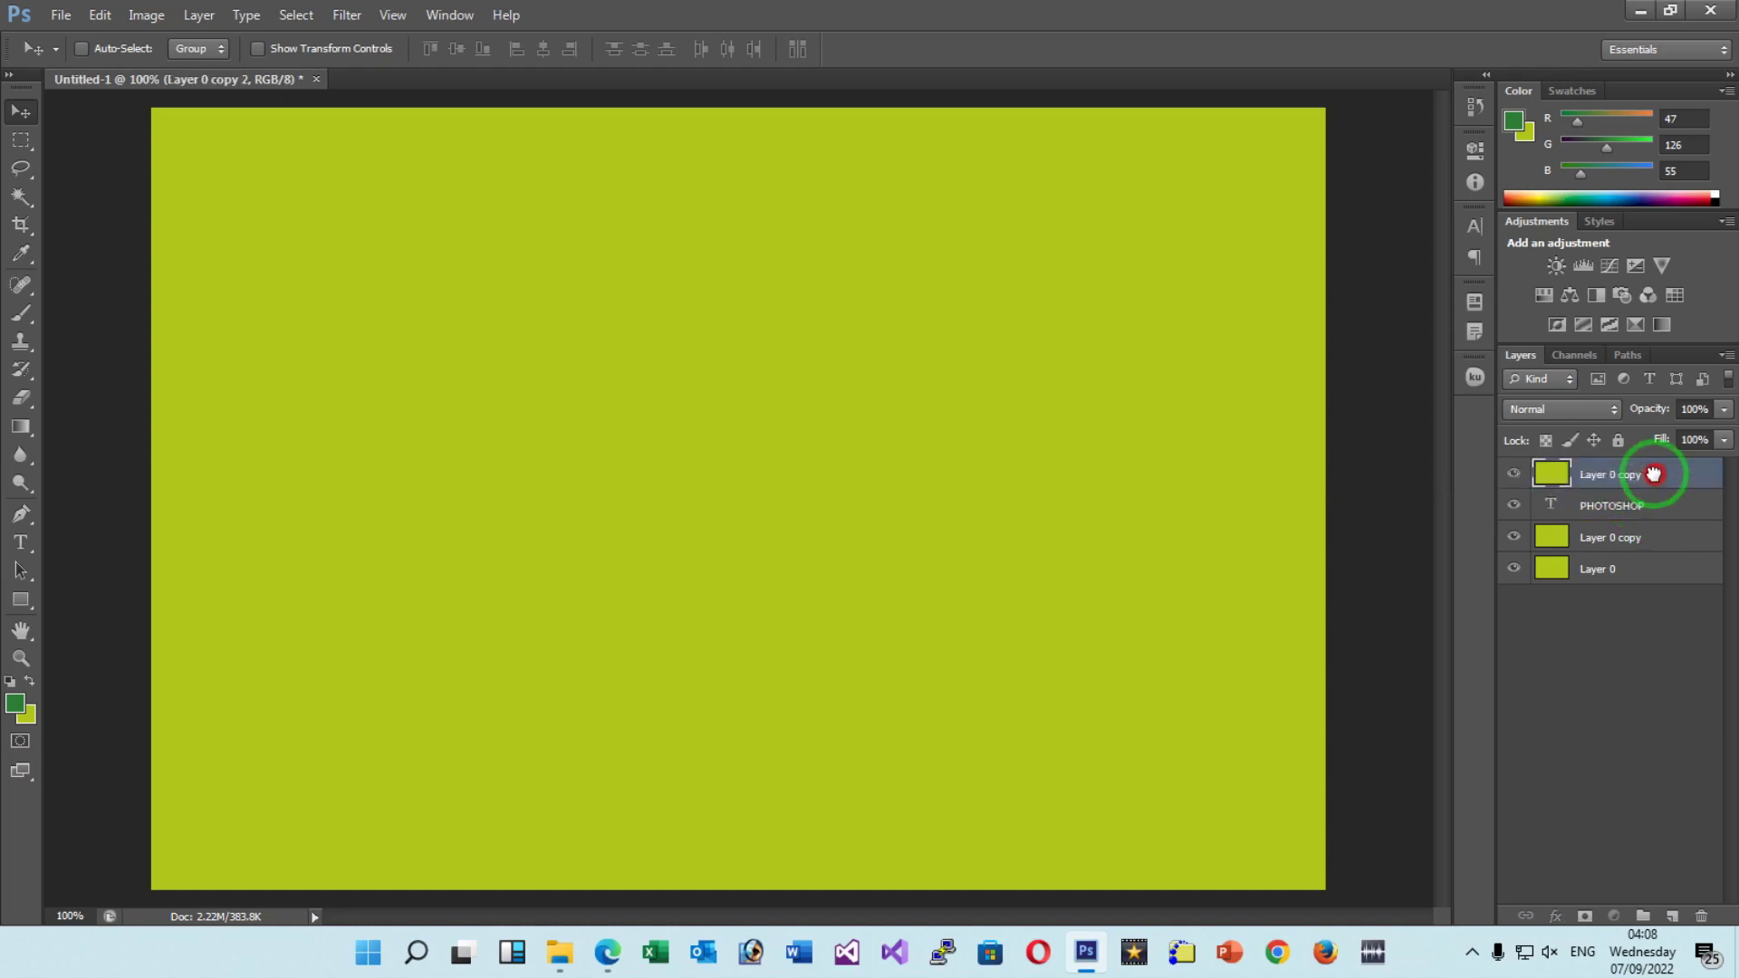
key("alt+[")
left_click_drag(1654, 504, 1658, 478)
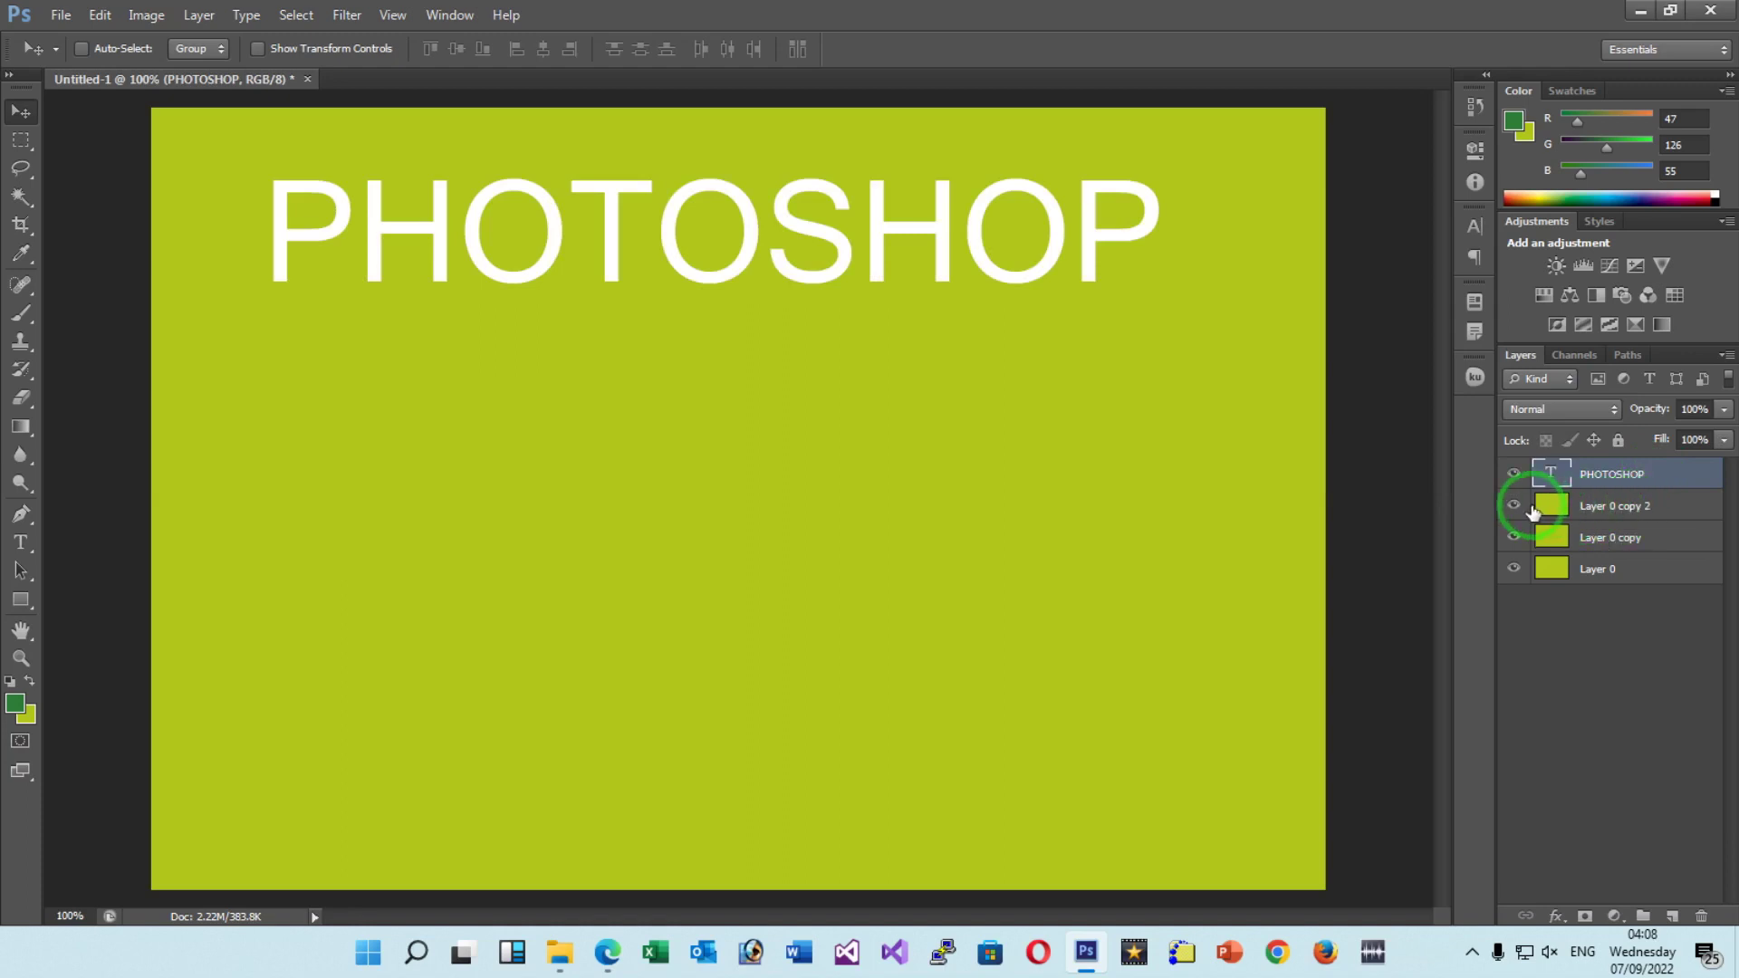
left_click(1669, 513)
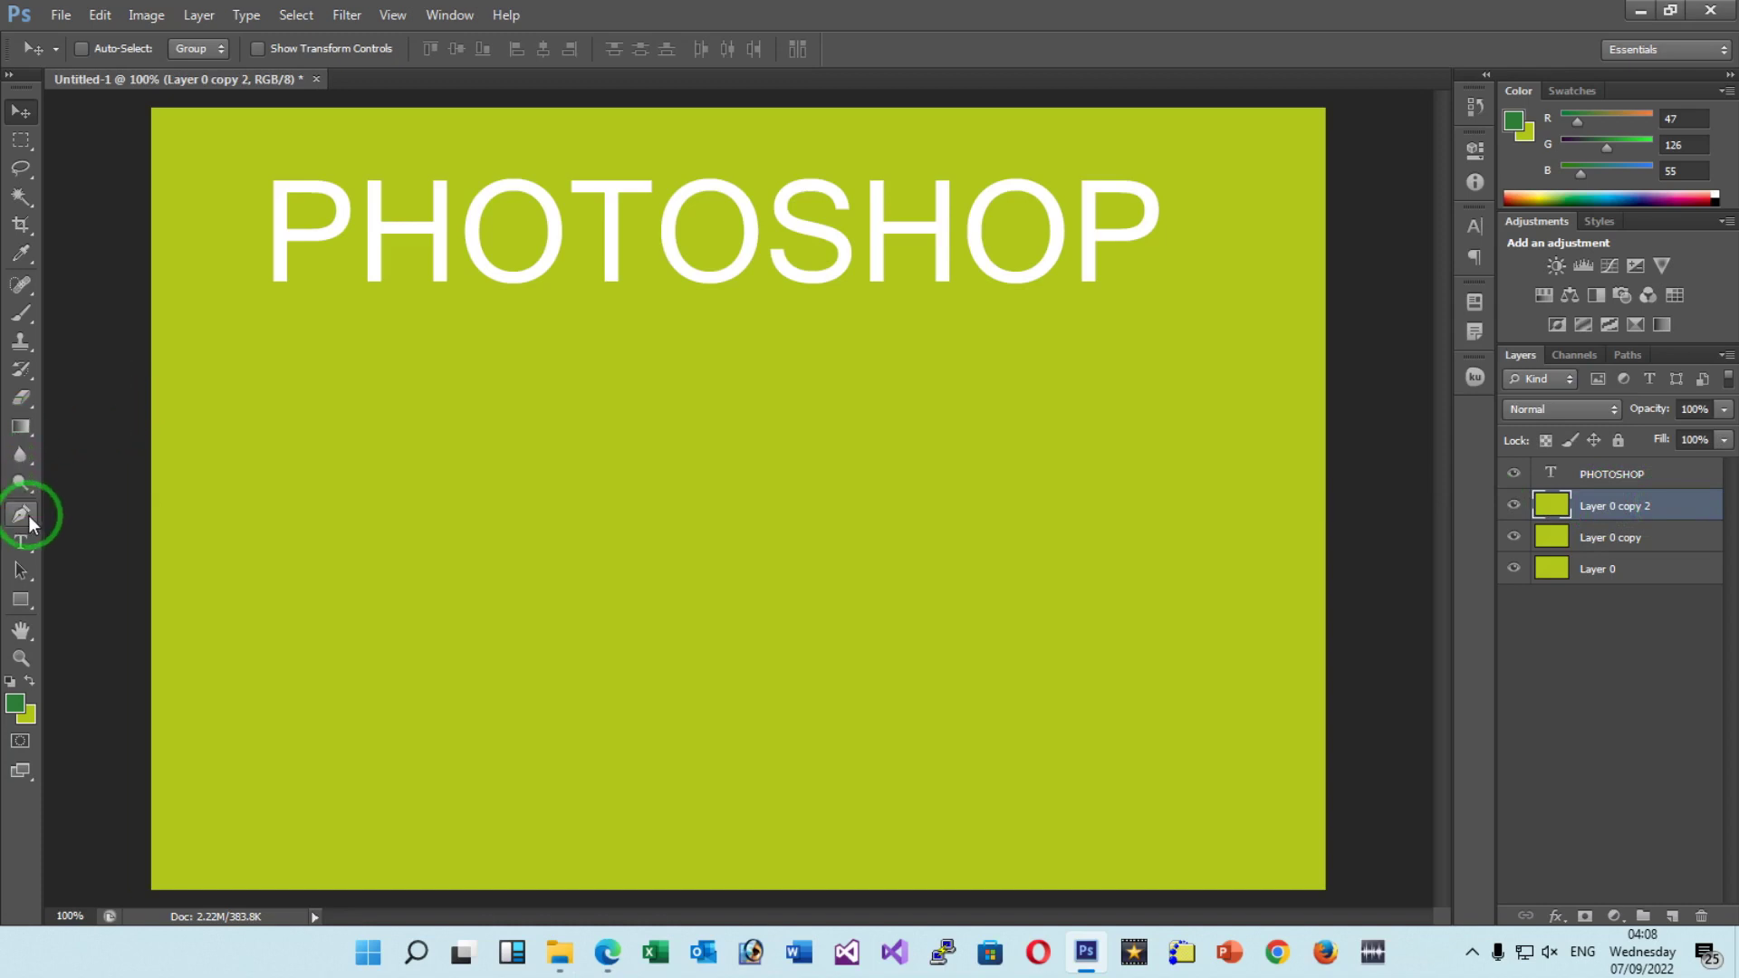
left_click(20, 541)
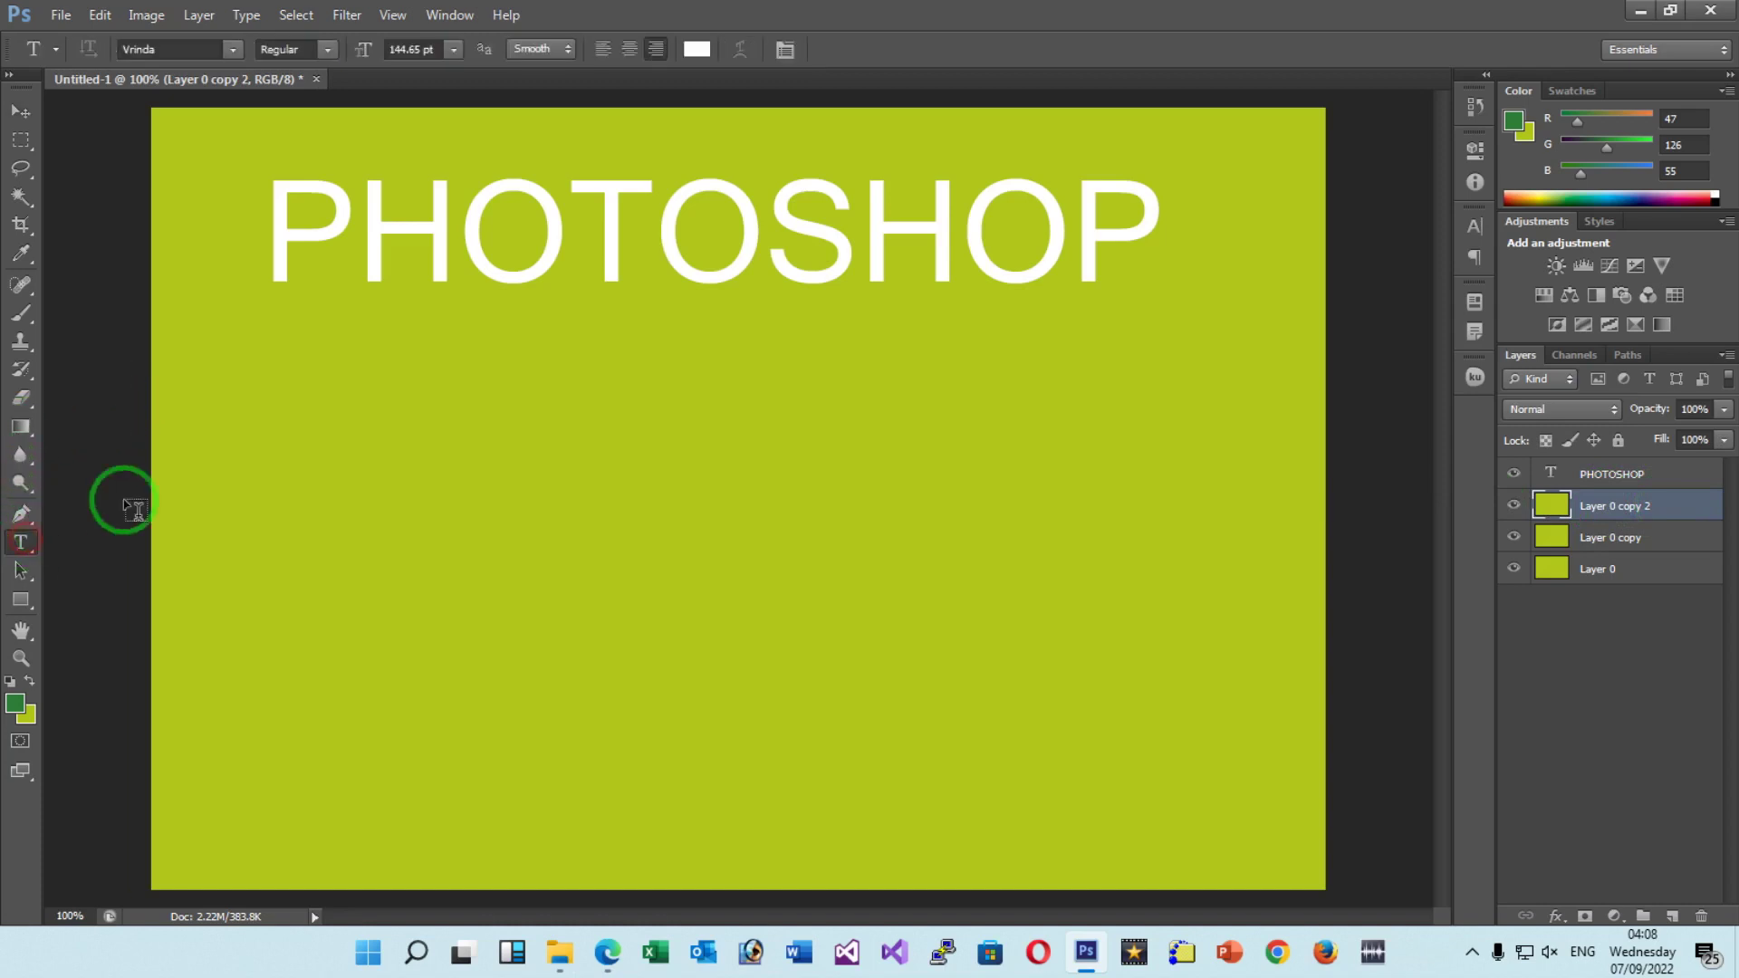
Add a placeholder 'DF' text line below PHOTOSHOP and move it toward the centre.
left_click(253, 433)
type("D")
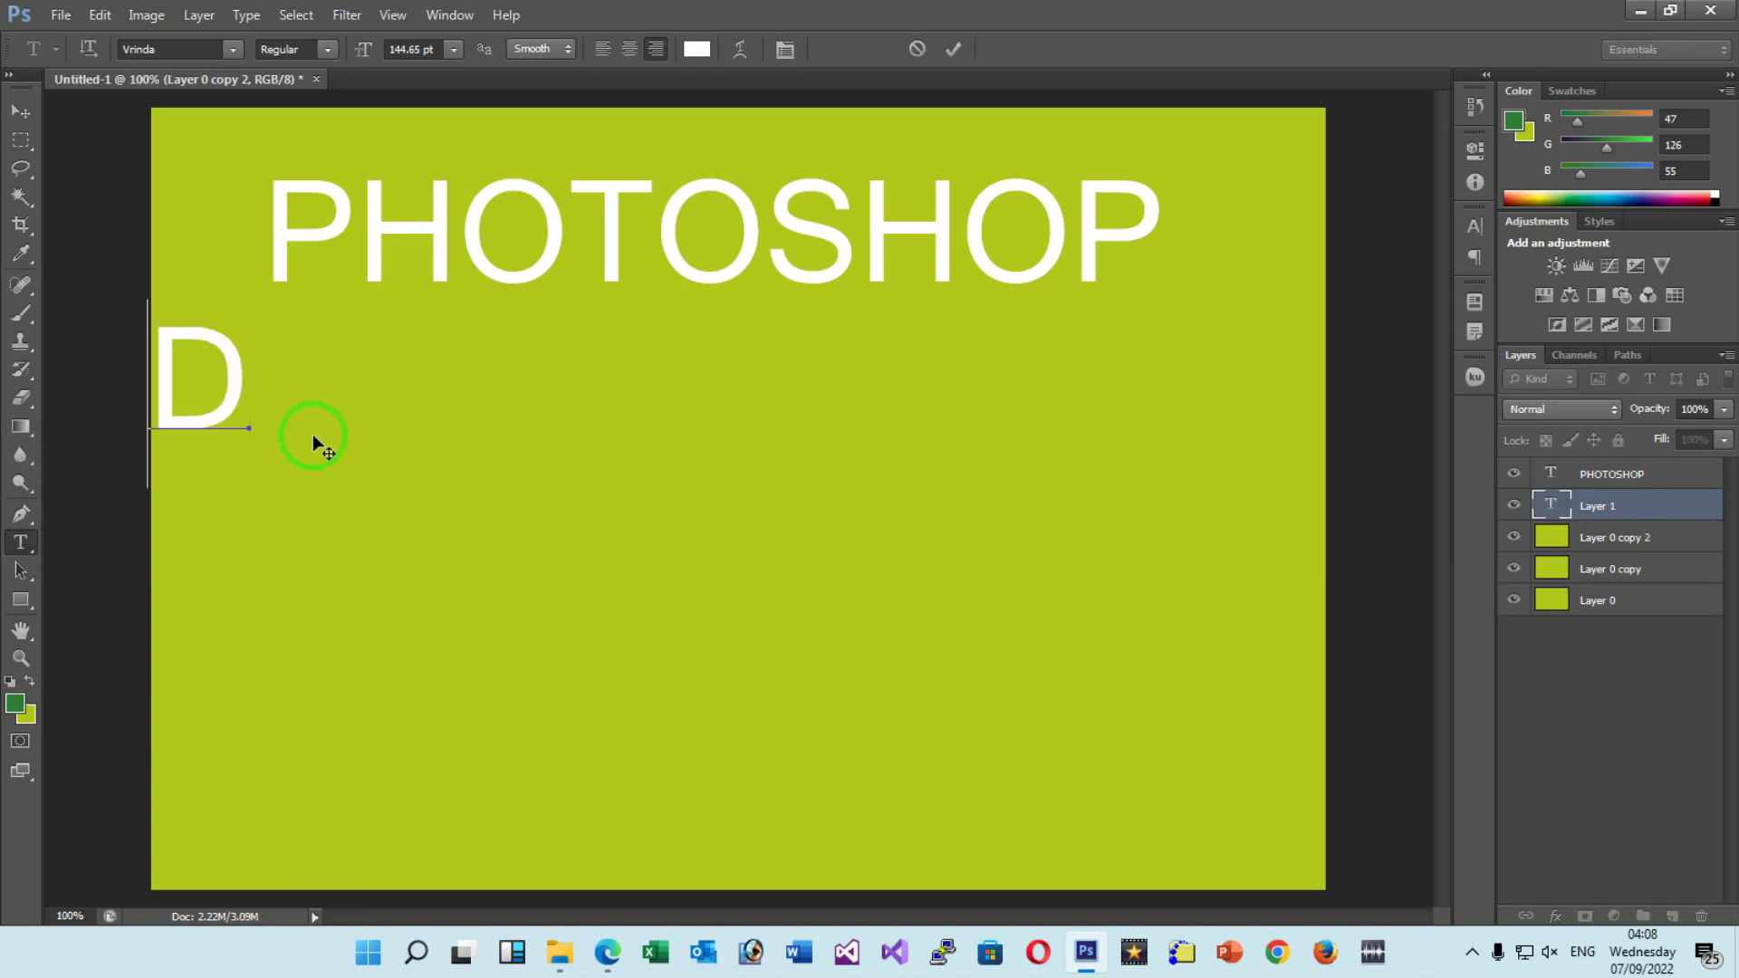
type("F")
left_click(21, 111)
left_click_drag(222, 385, 668, 430)
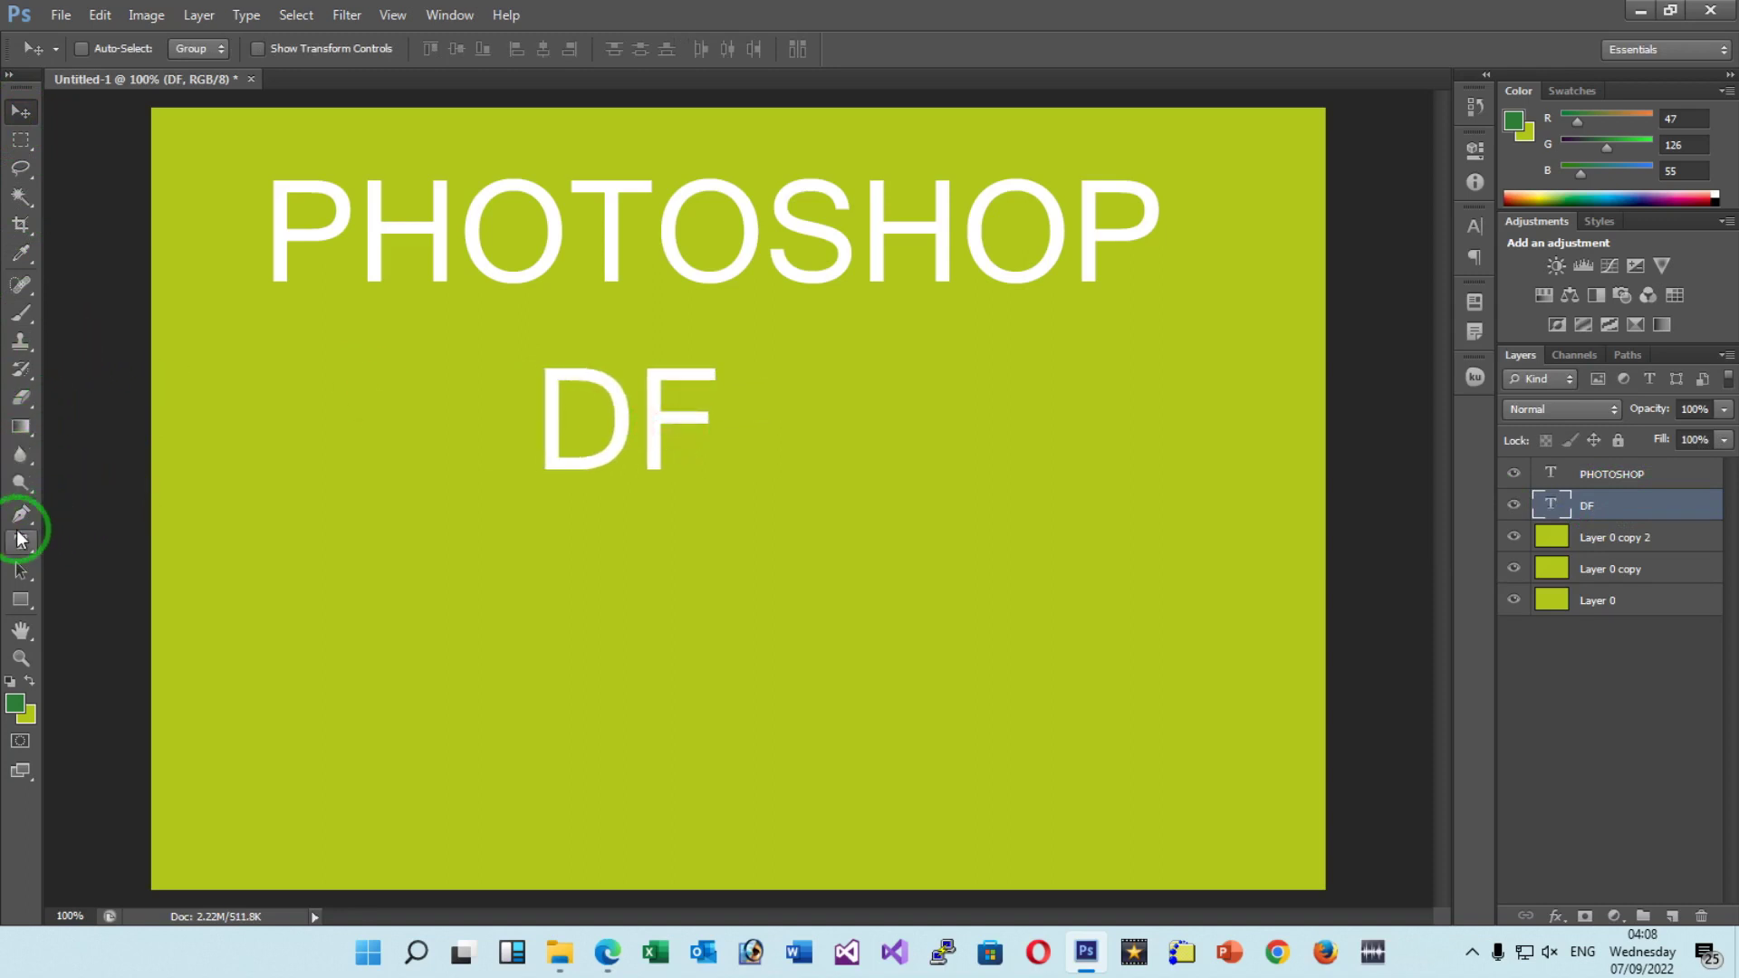
Retype the line as 'TUTORIAL' and centre it under PHOTOSHOP.
left_click(18, 540)
double_click(608, 458)
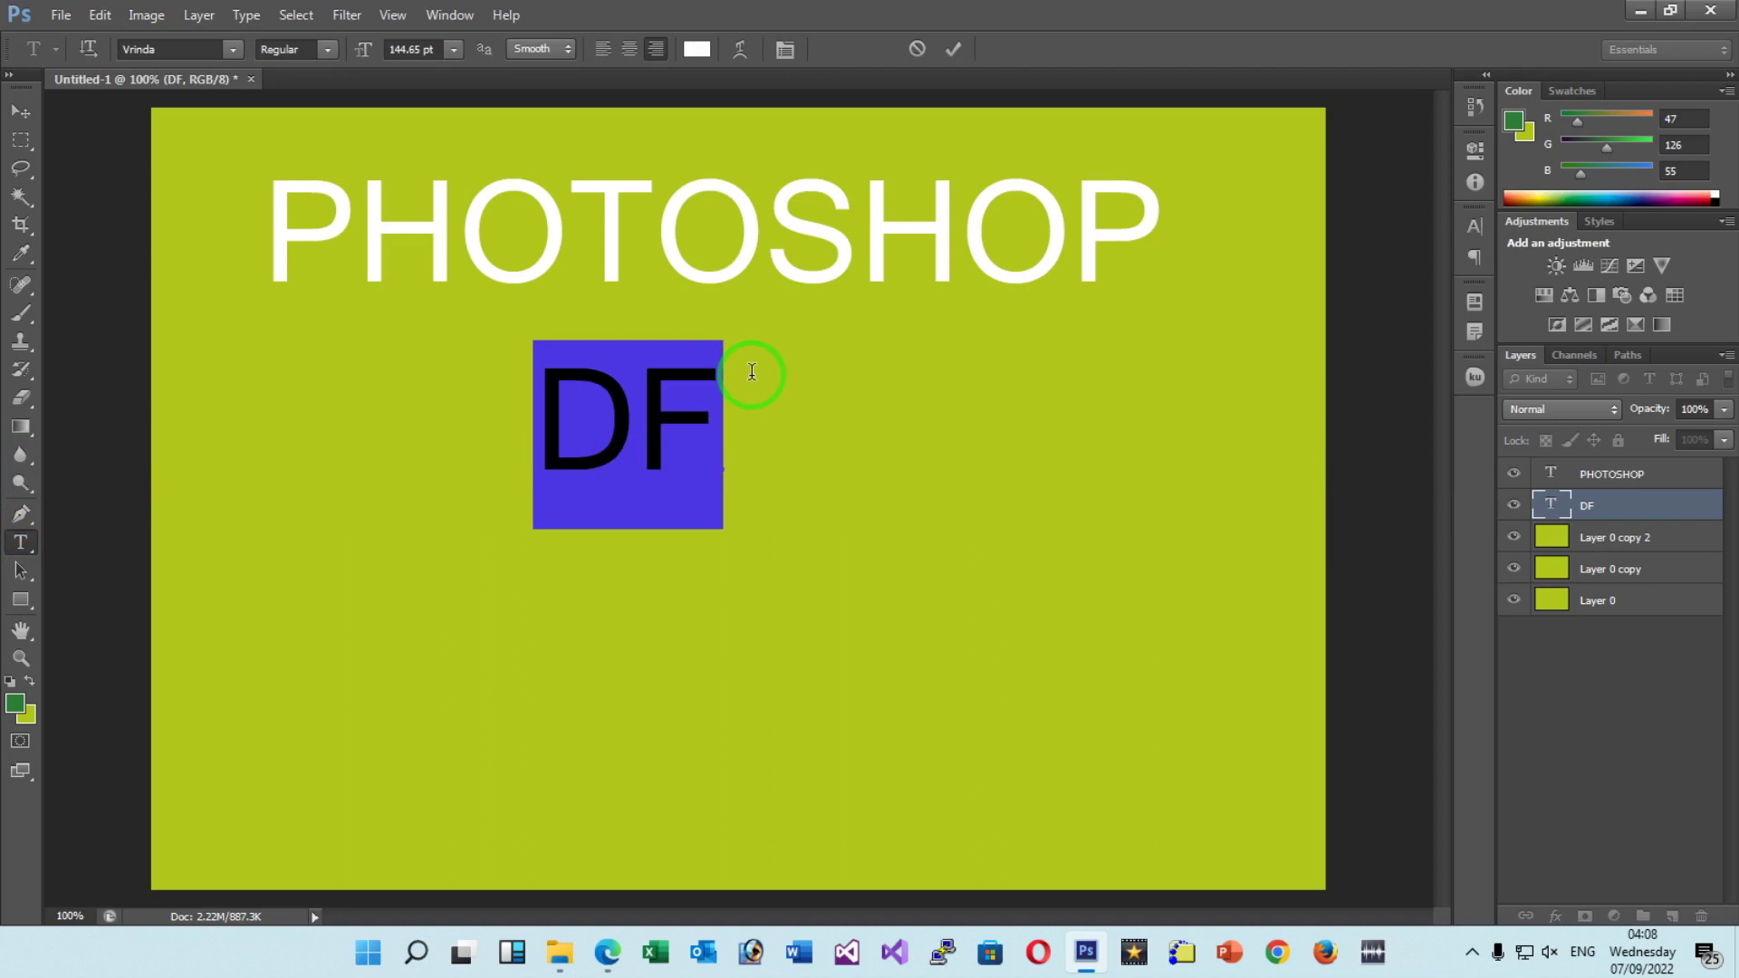
type("TU")
type("TORIAL")
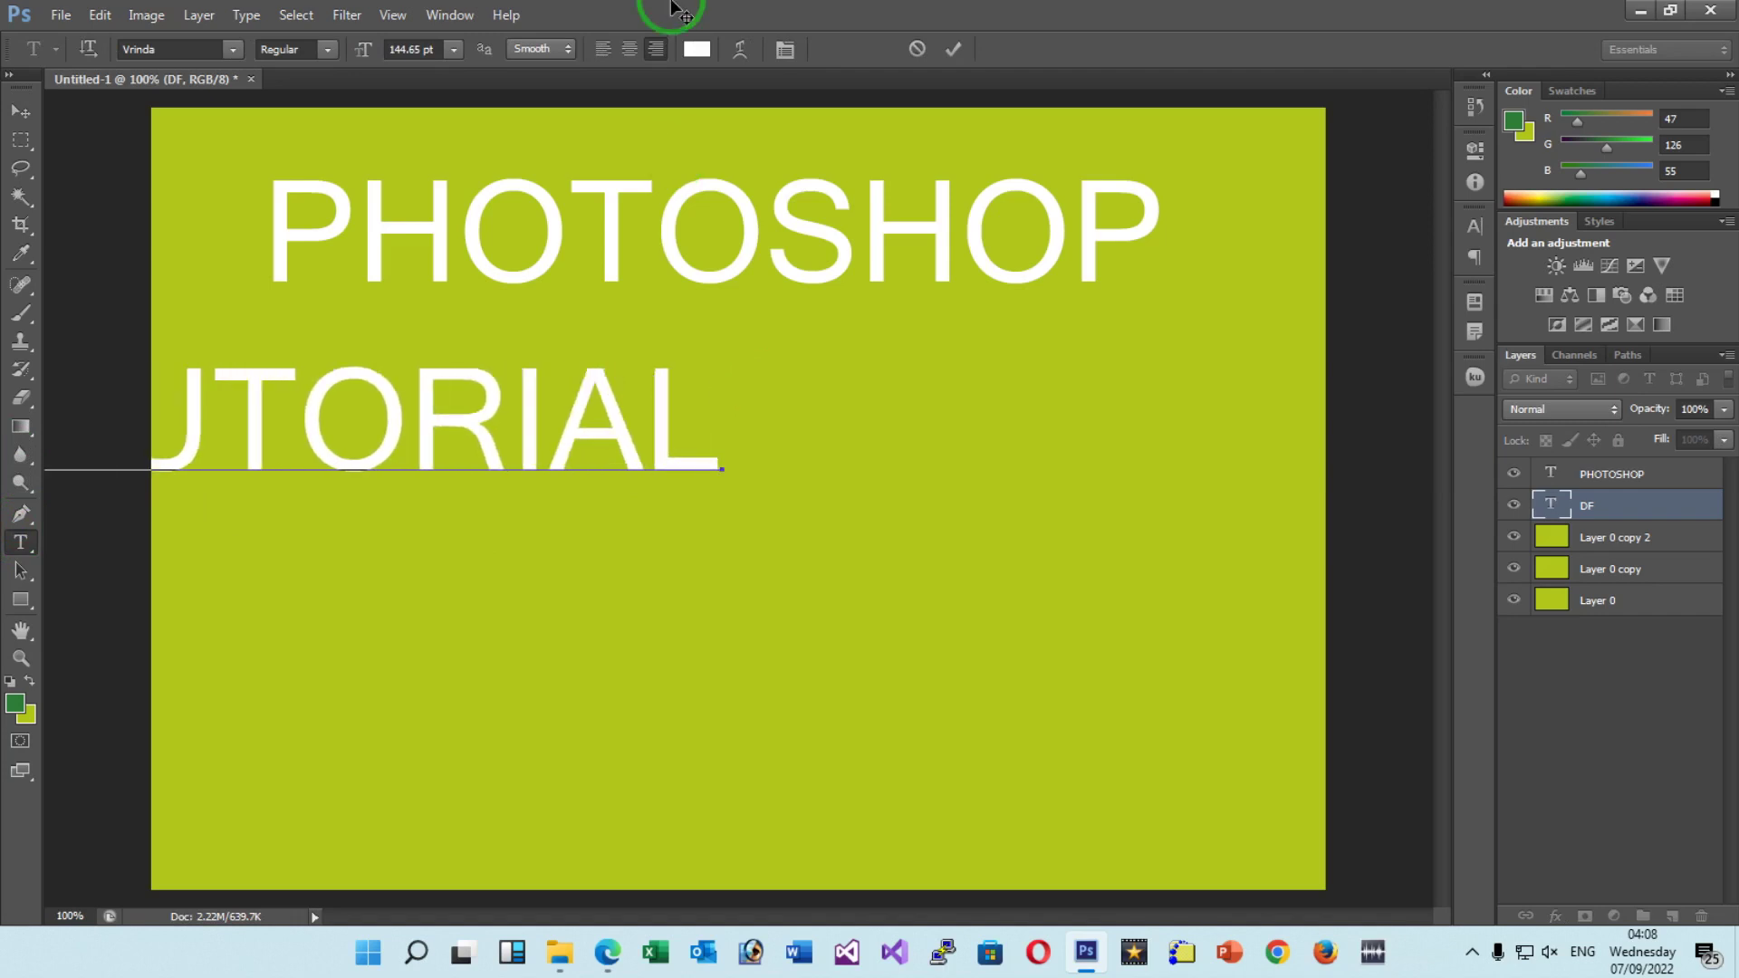
left_click(20, 111)
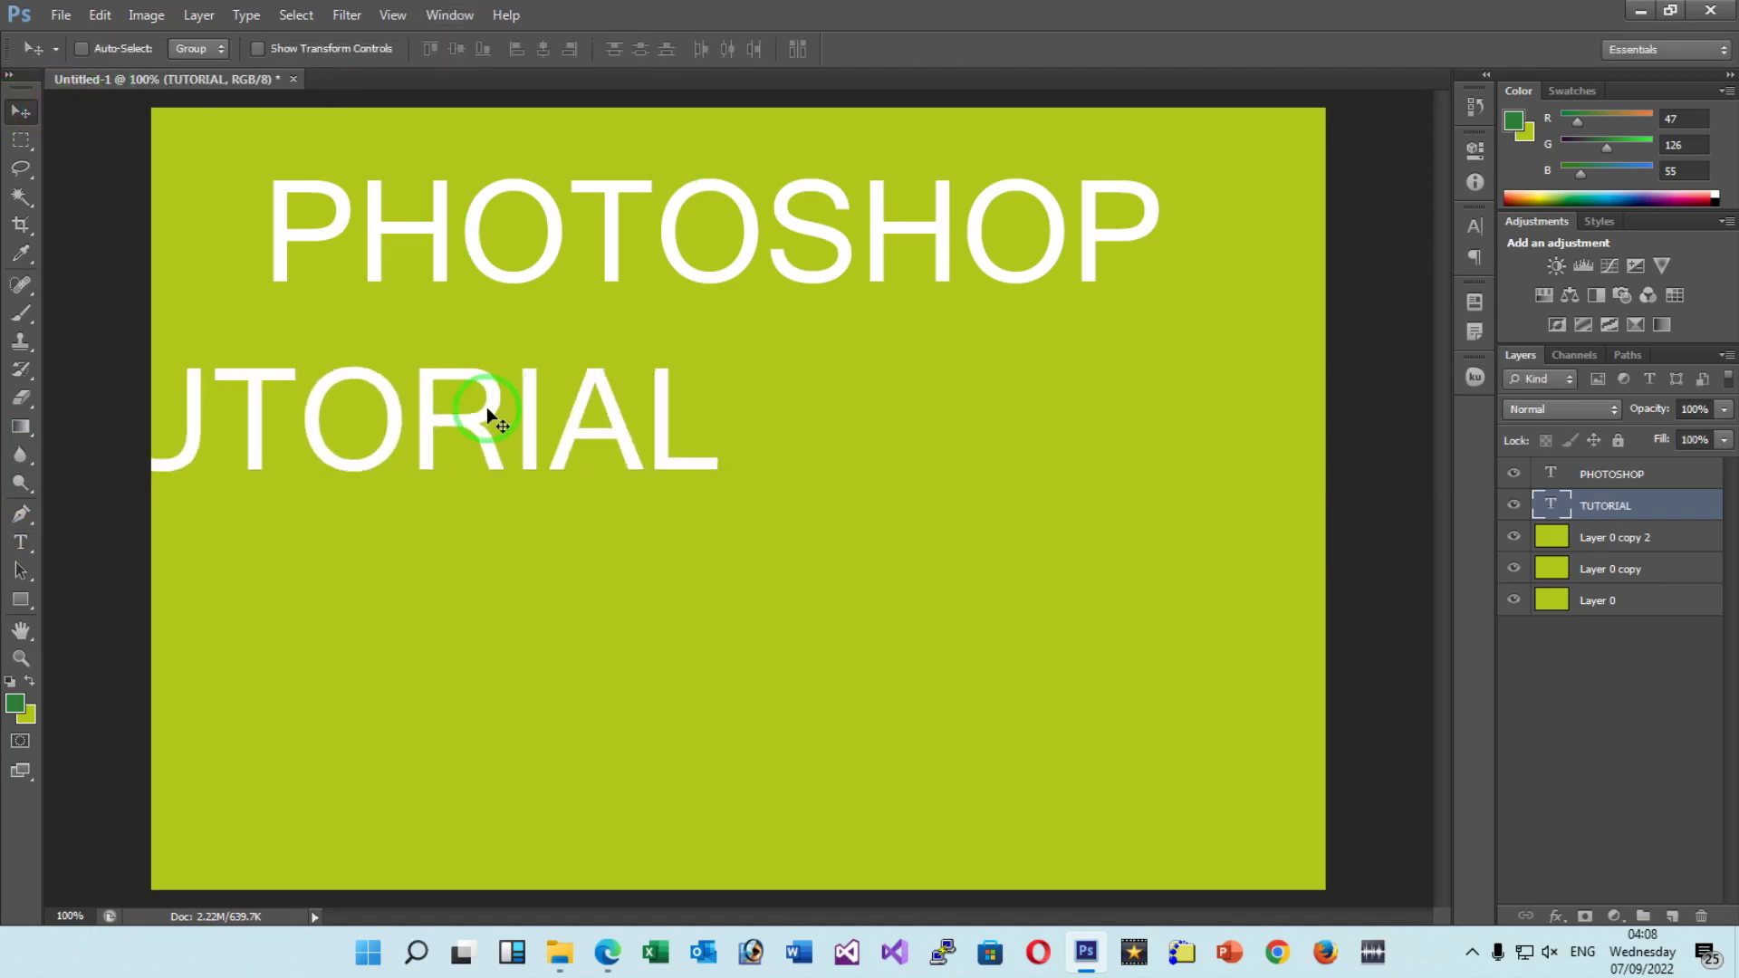
left_click_drag(493, 387, 792, 424)
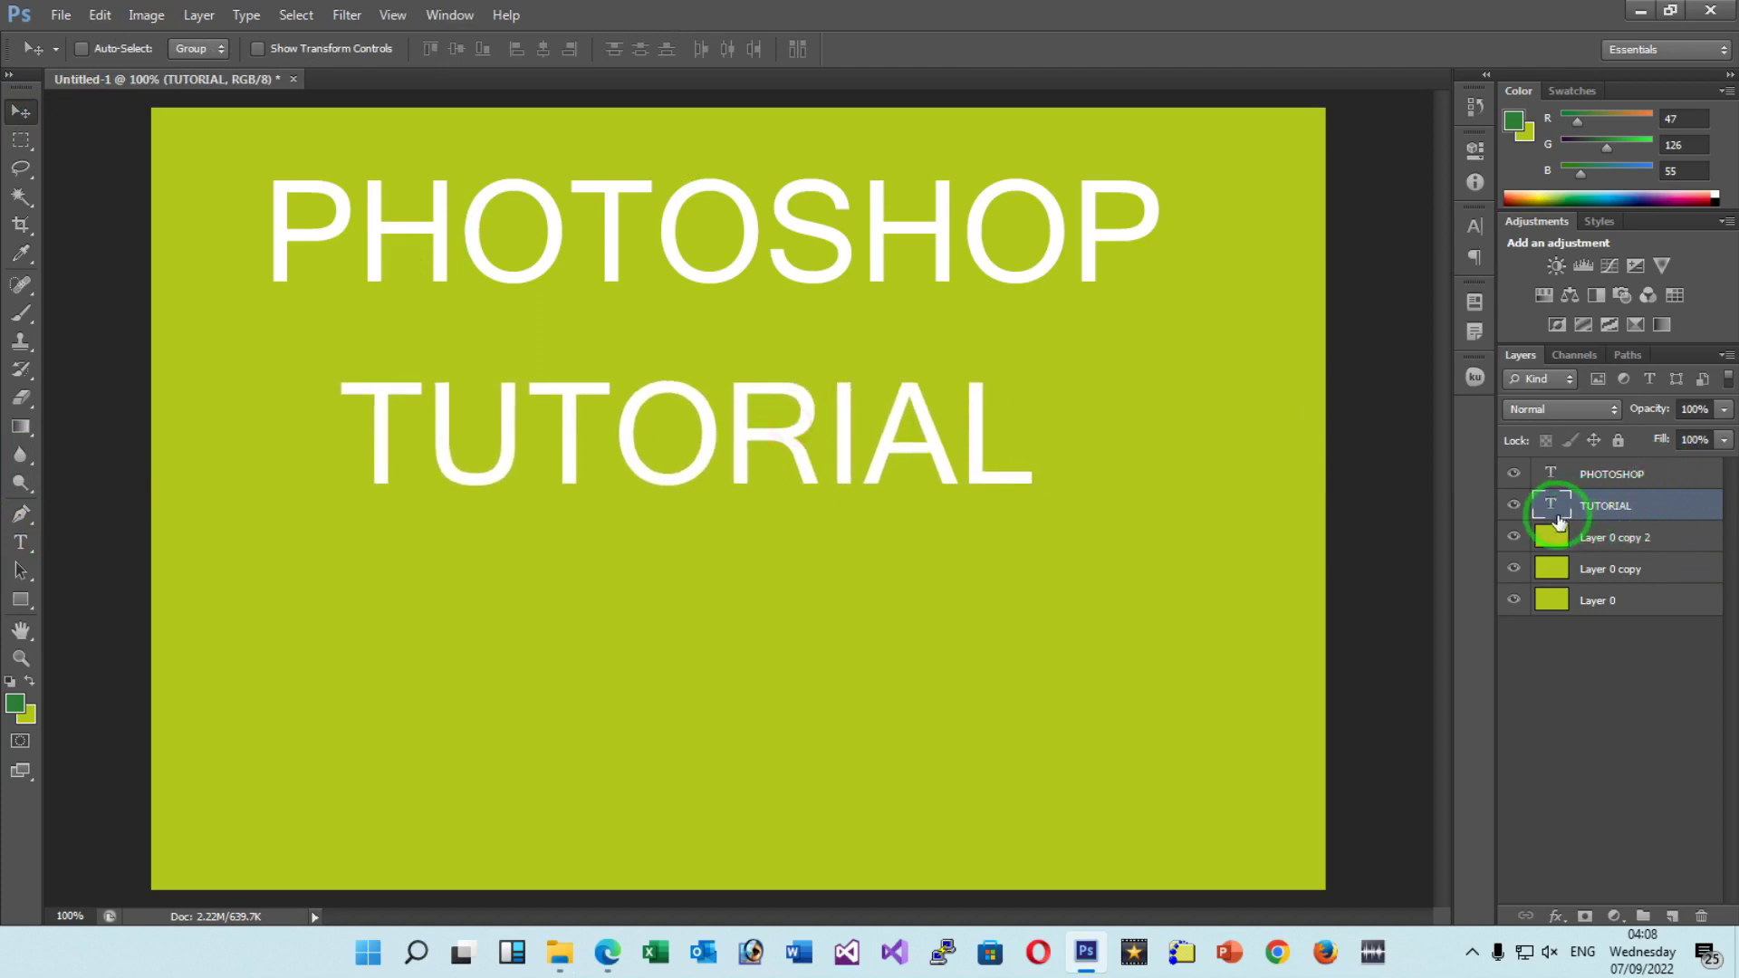
Hide Layer 0 copy 2 and Layer 0 copy, keeping Layer 0 visible.
left_click(1640, 541)
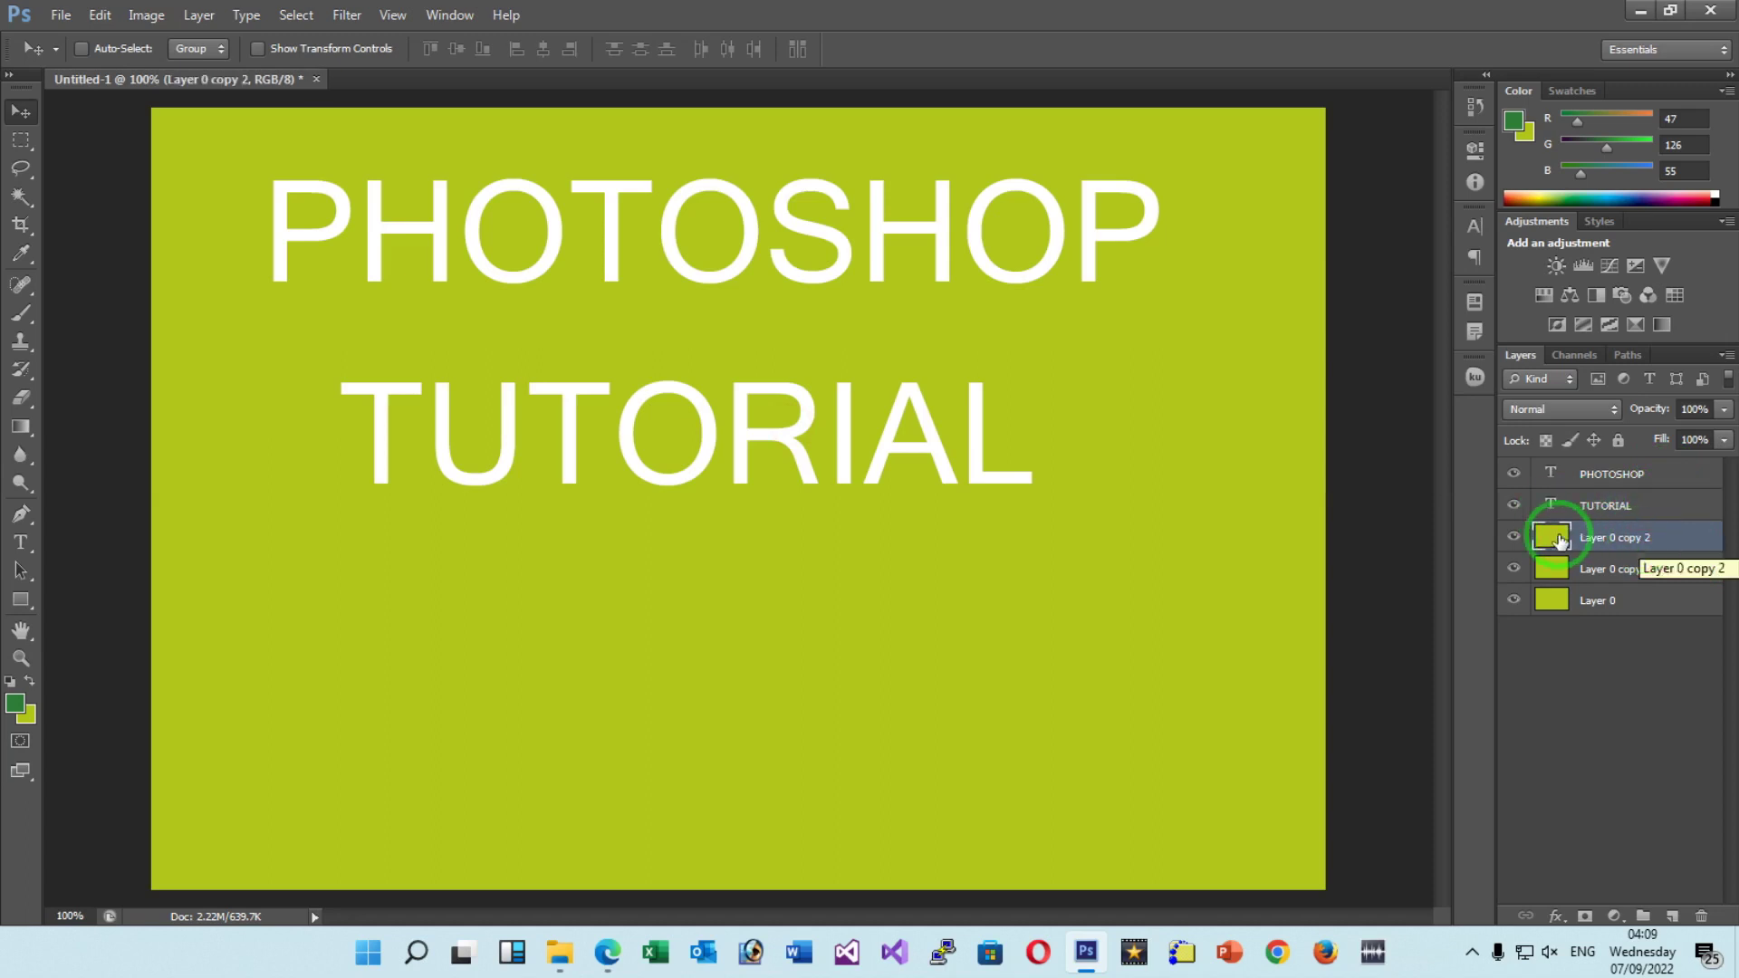
left_click(1514, 537)
left_click(1514, 537)
left_click(1577, 515)
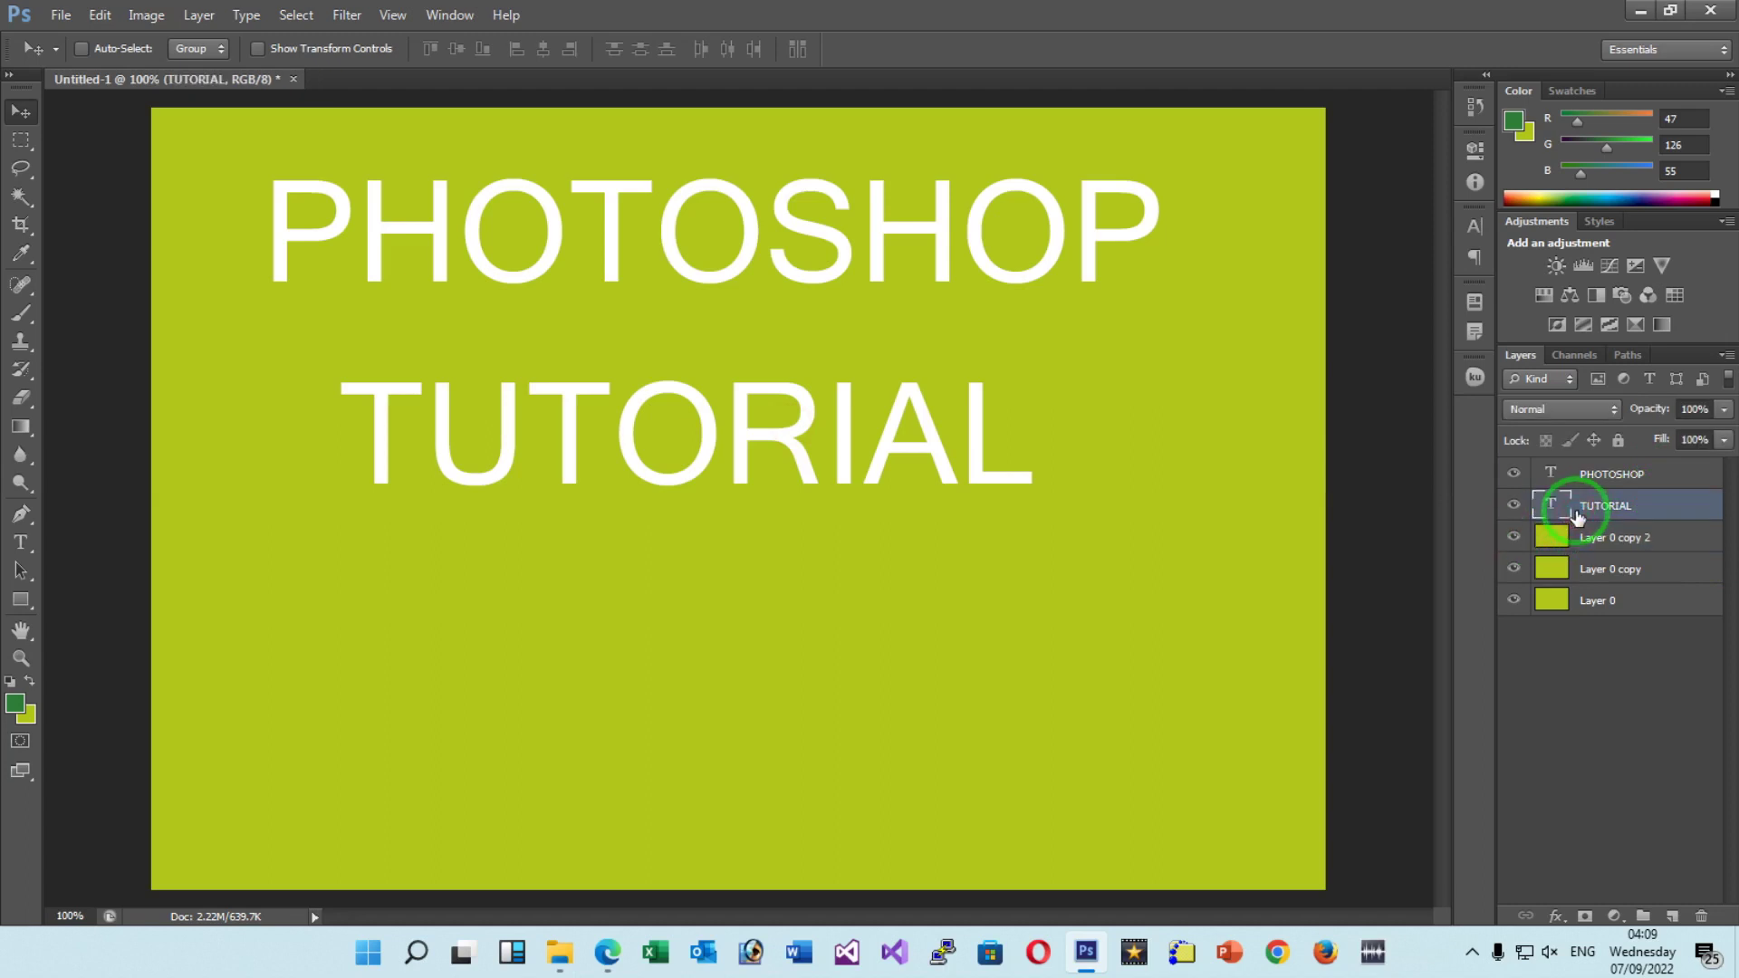
left_click(1657, 486)
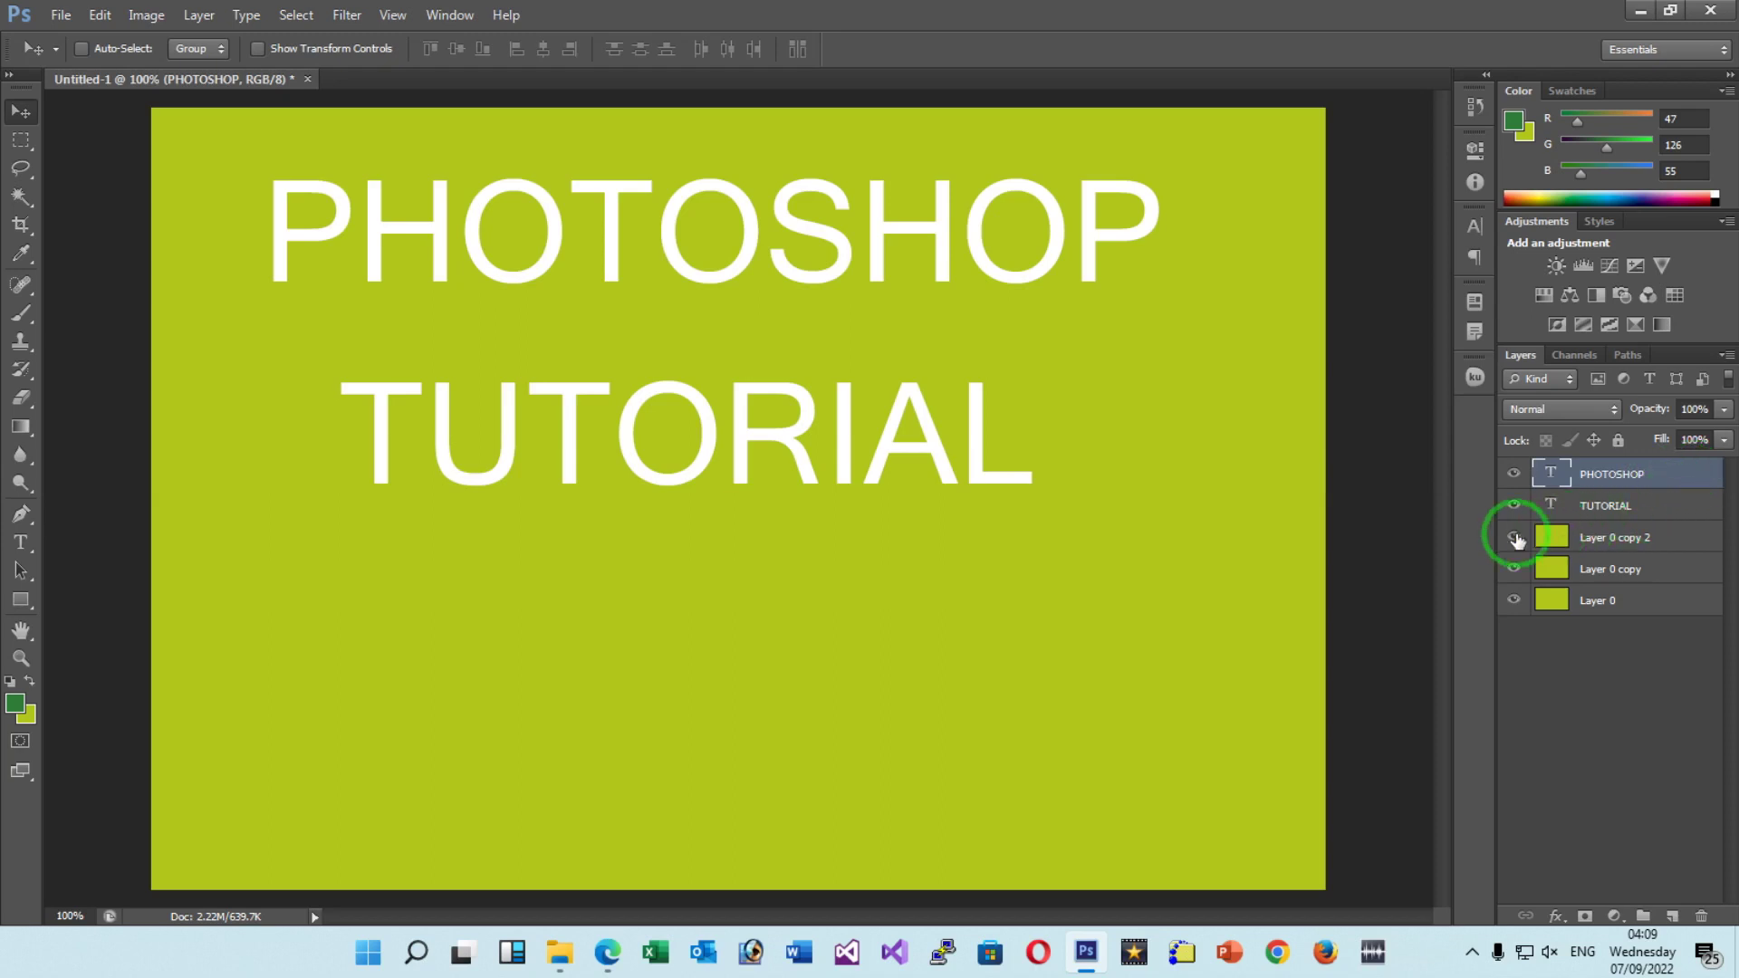
left_click(1516, 539)
left_click(1514, 568)
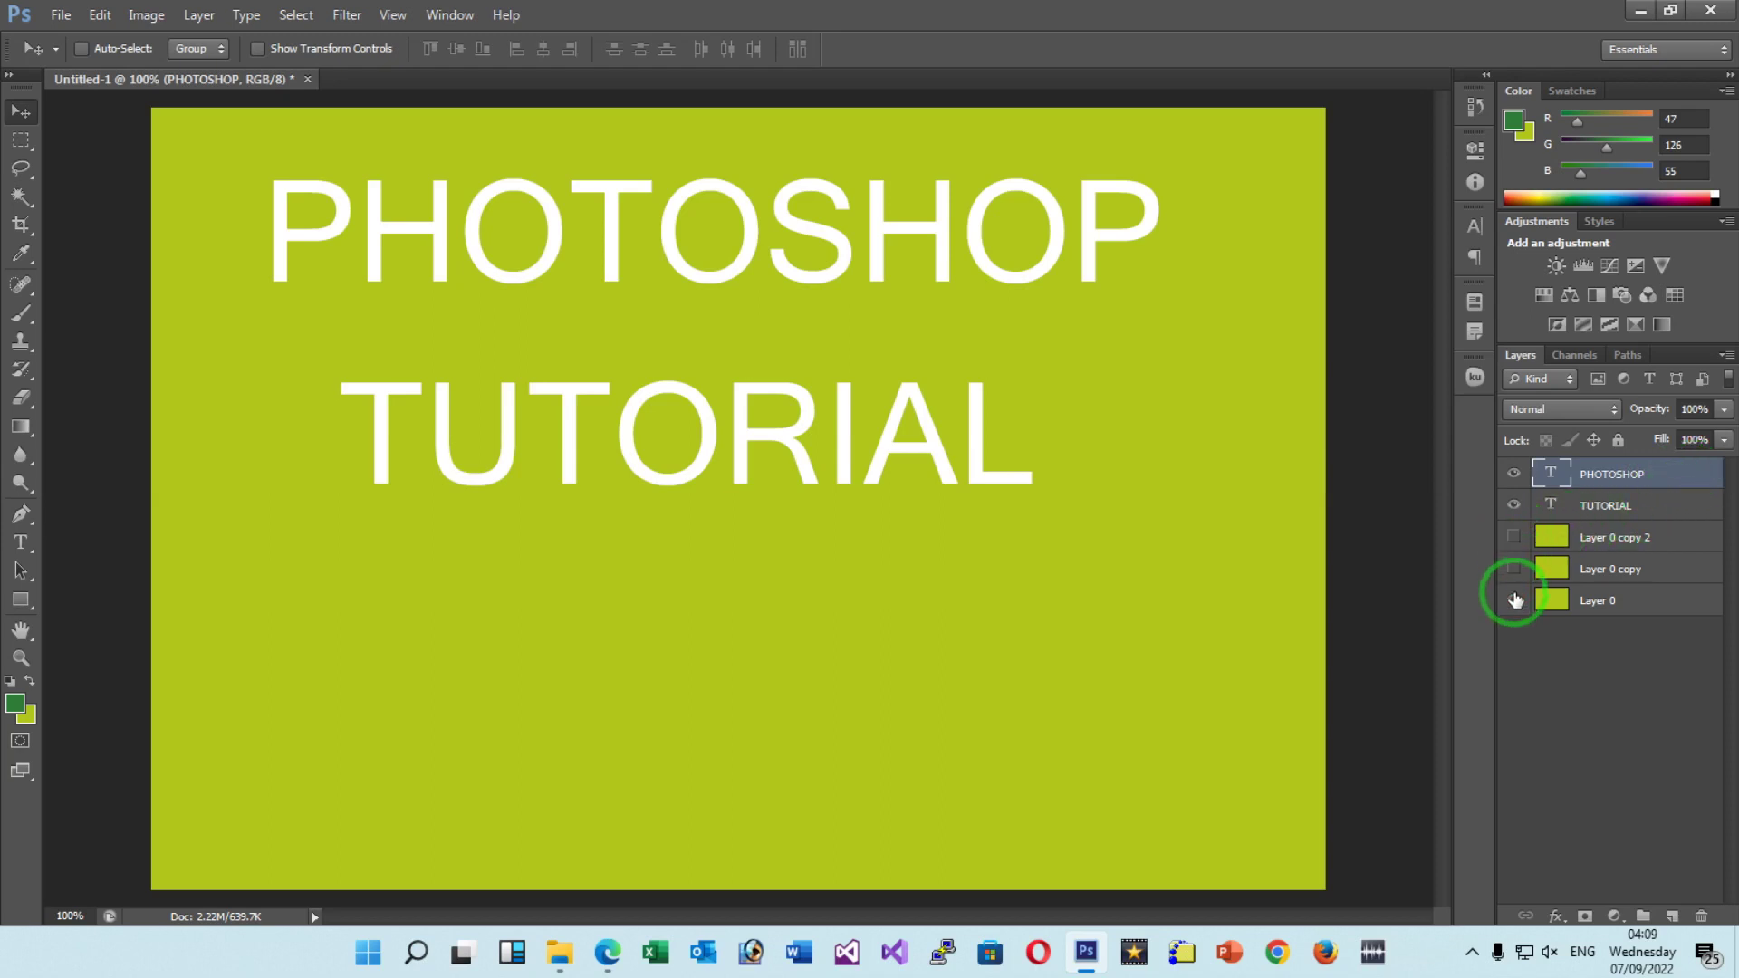
left_click(1515, 600)
left_click(1515, 599)
Open the Layer Style settings for the TUTORIAL layer.
left_click(1672, 572)
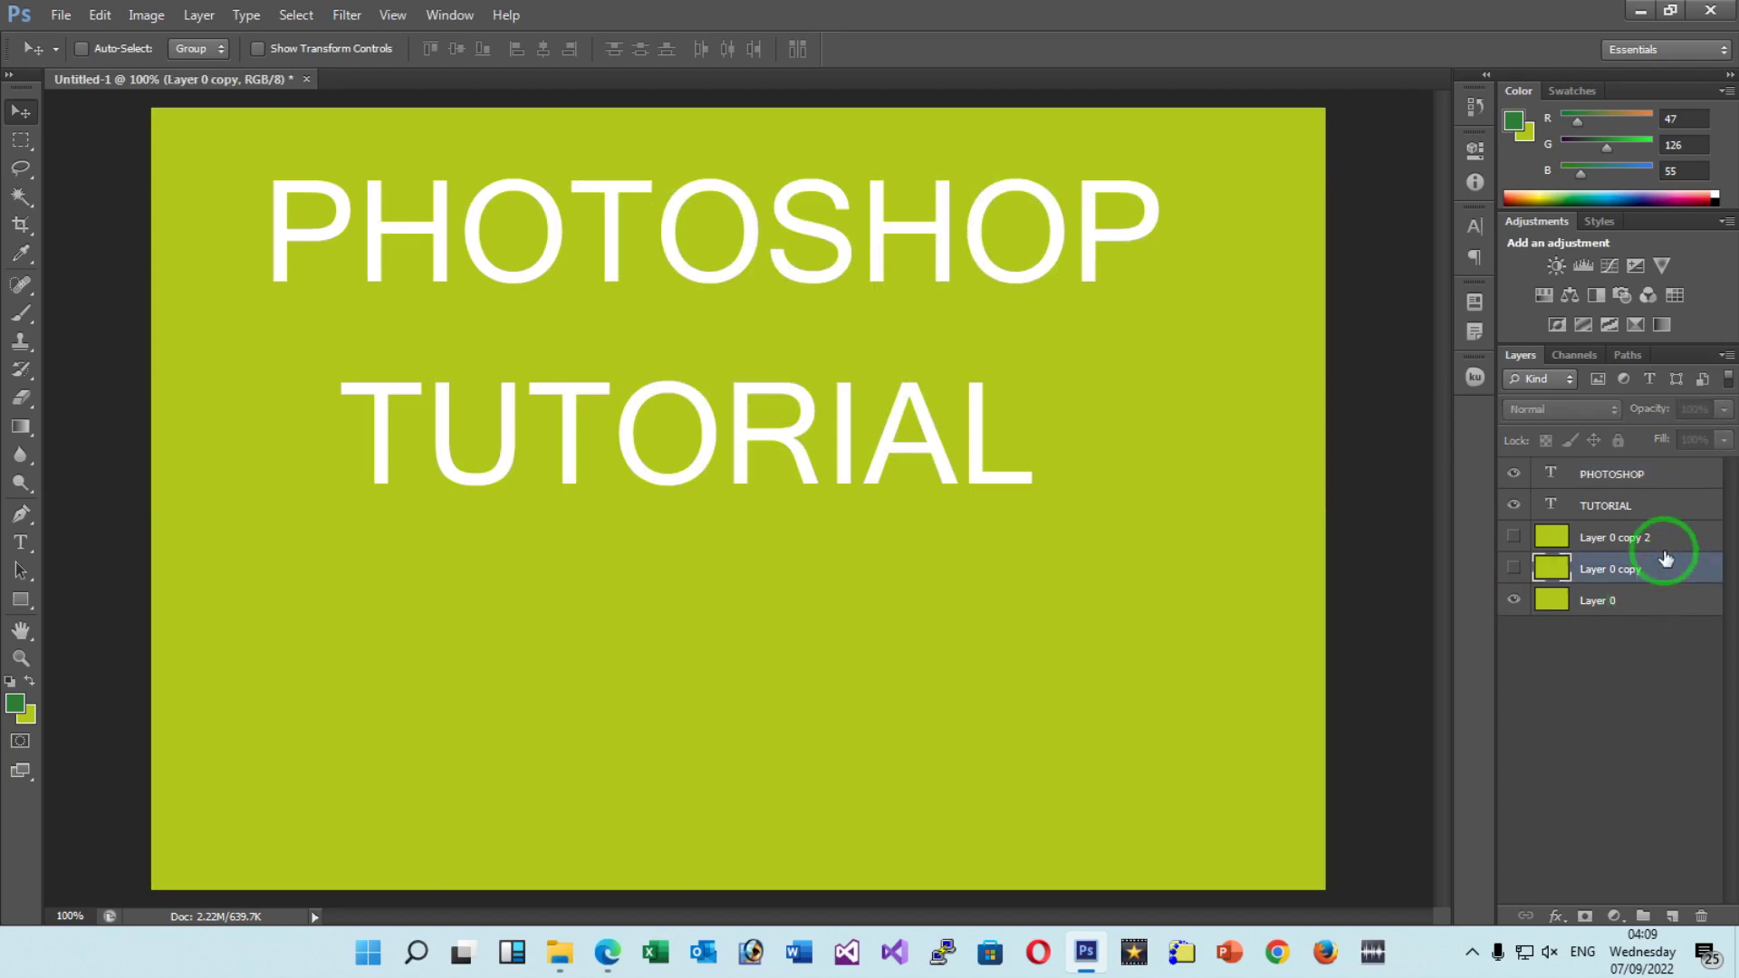
left_click(1662, 508)
double_click(1662, 508)
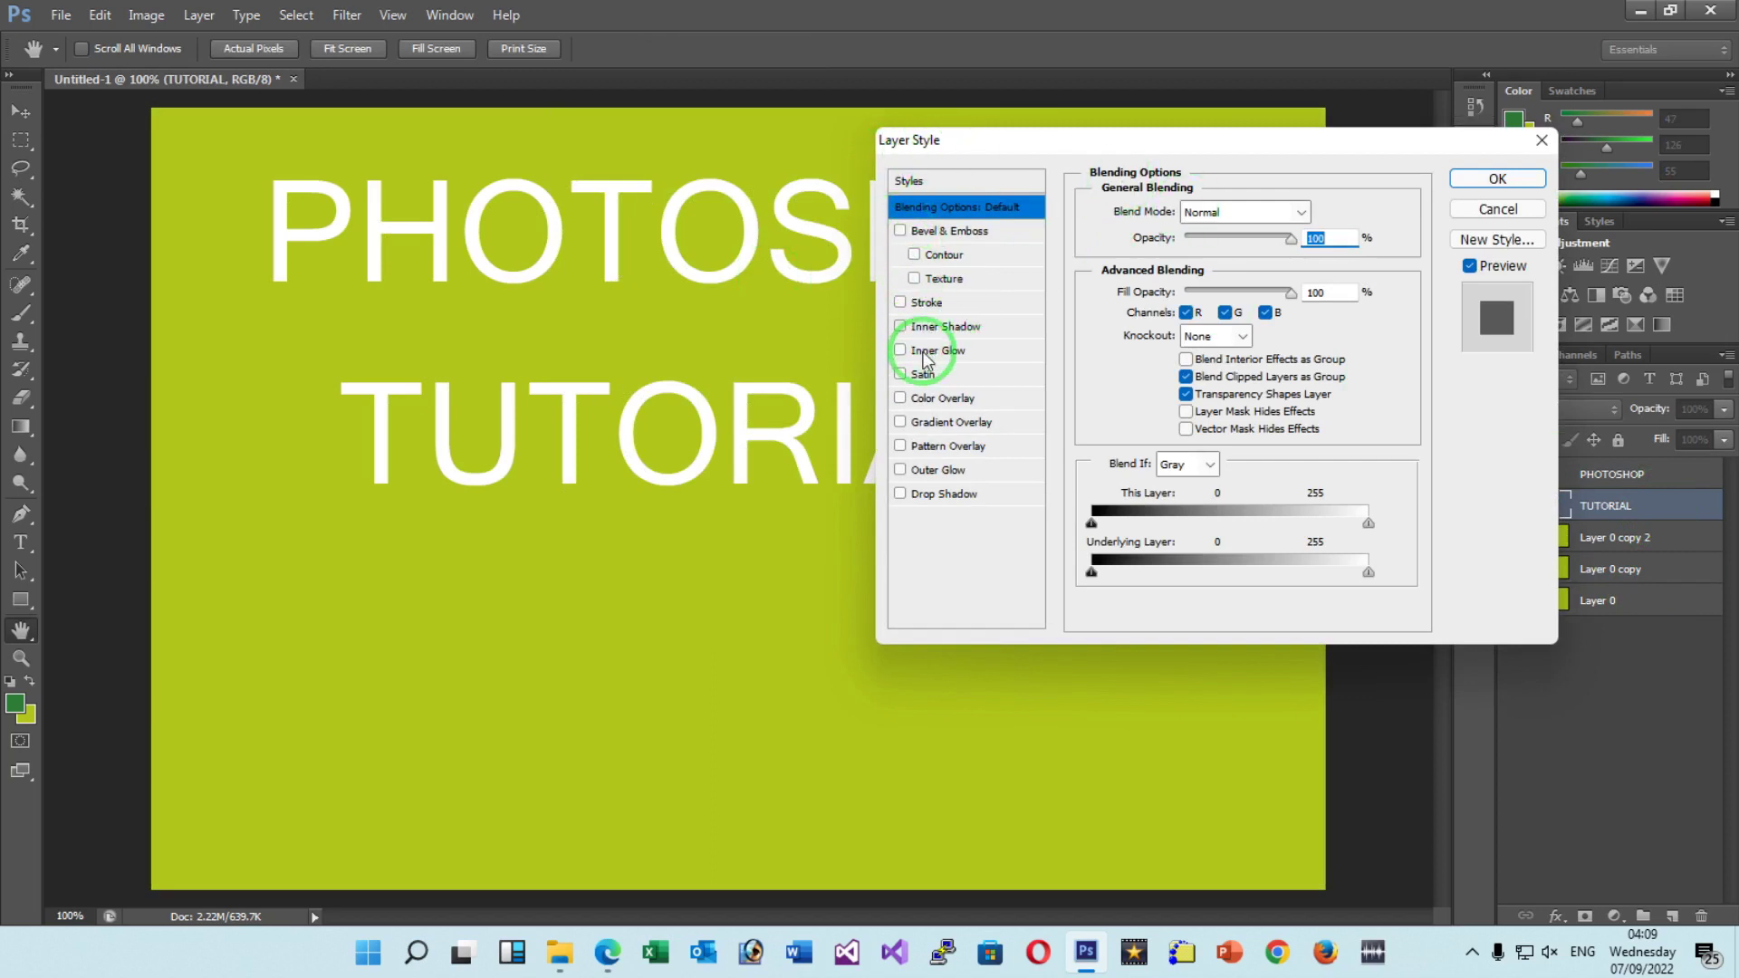
Apply a black Stroke to TUTORIAL with Color Overlay left off, and confirm.
left_click(902, 398)
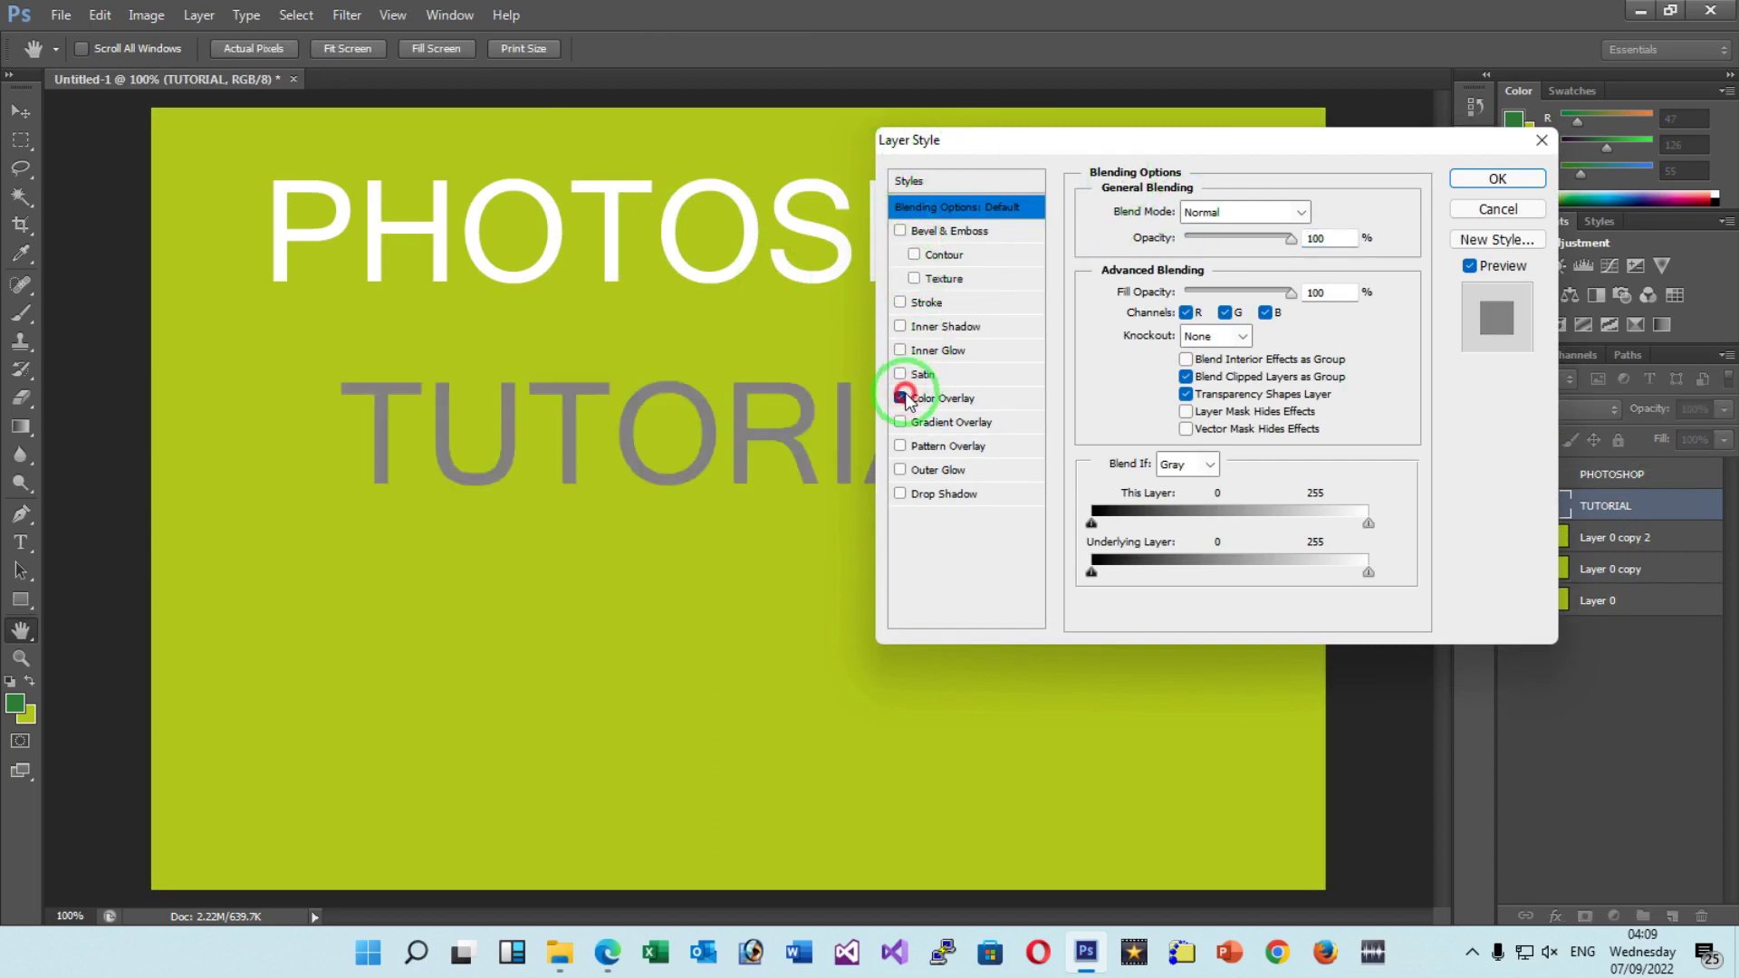
left_click(903, 398)
left_click(902, 302)
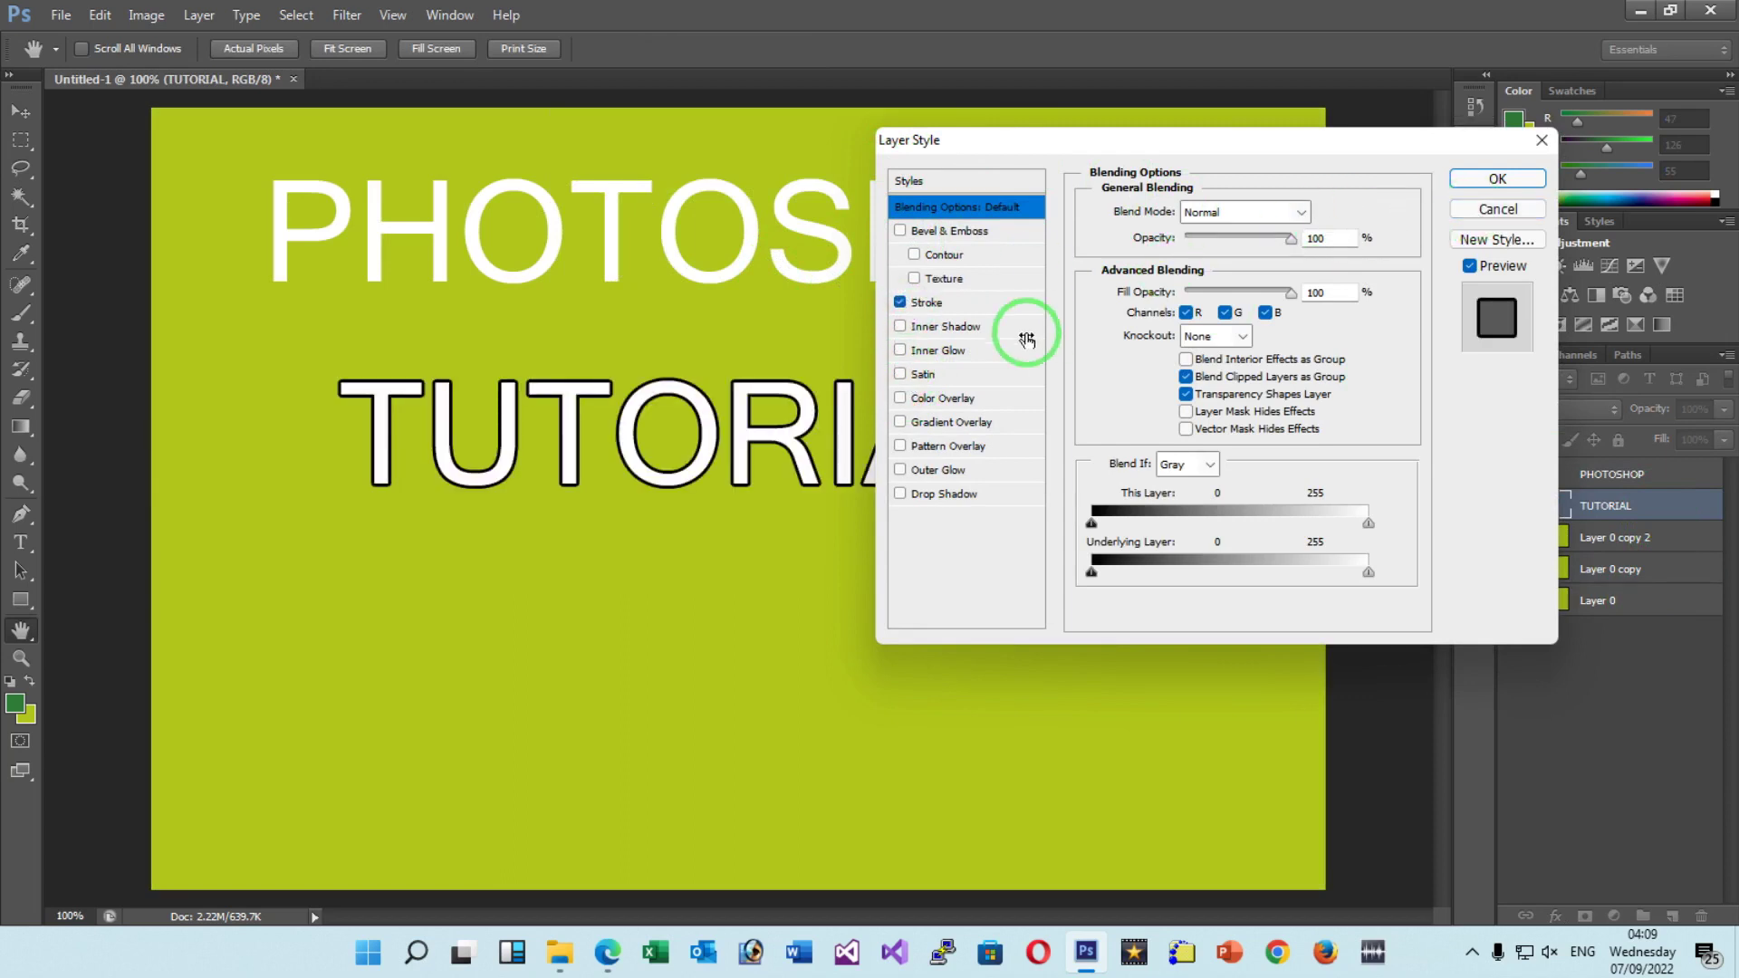
left_click(1499, 181)
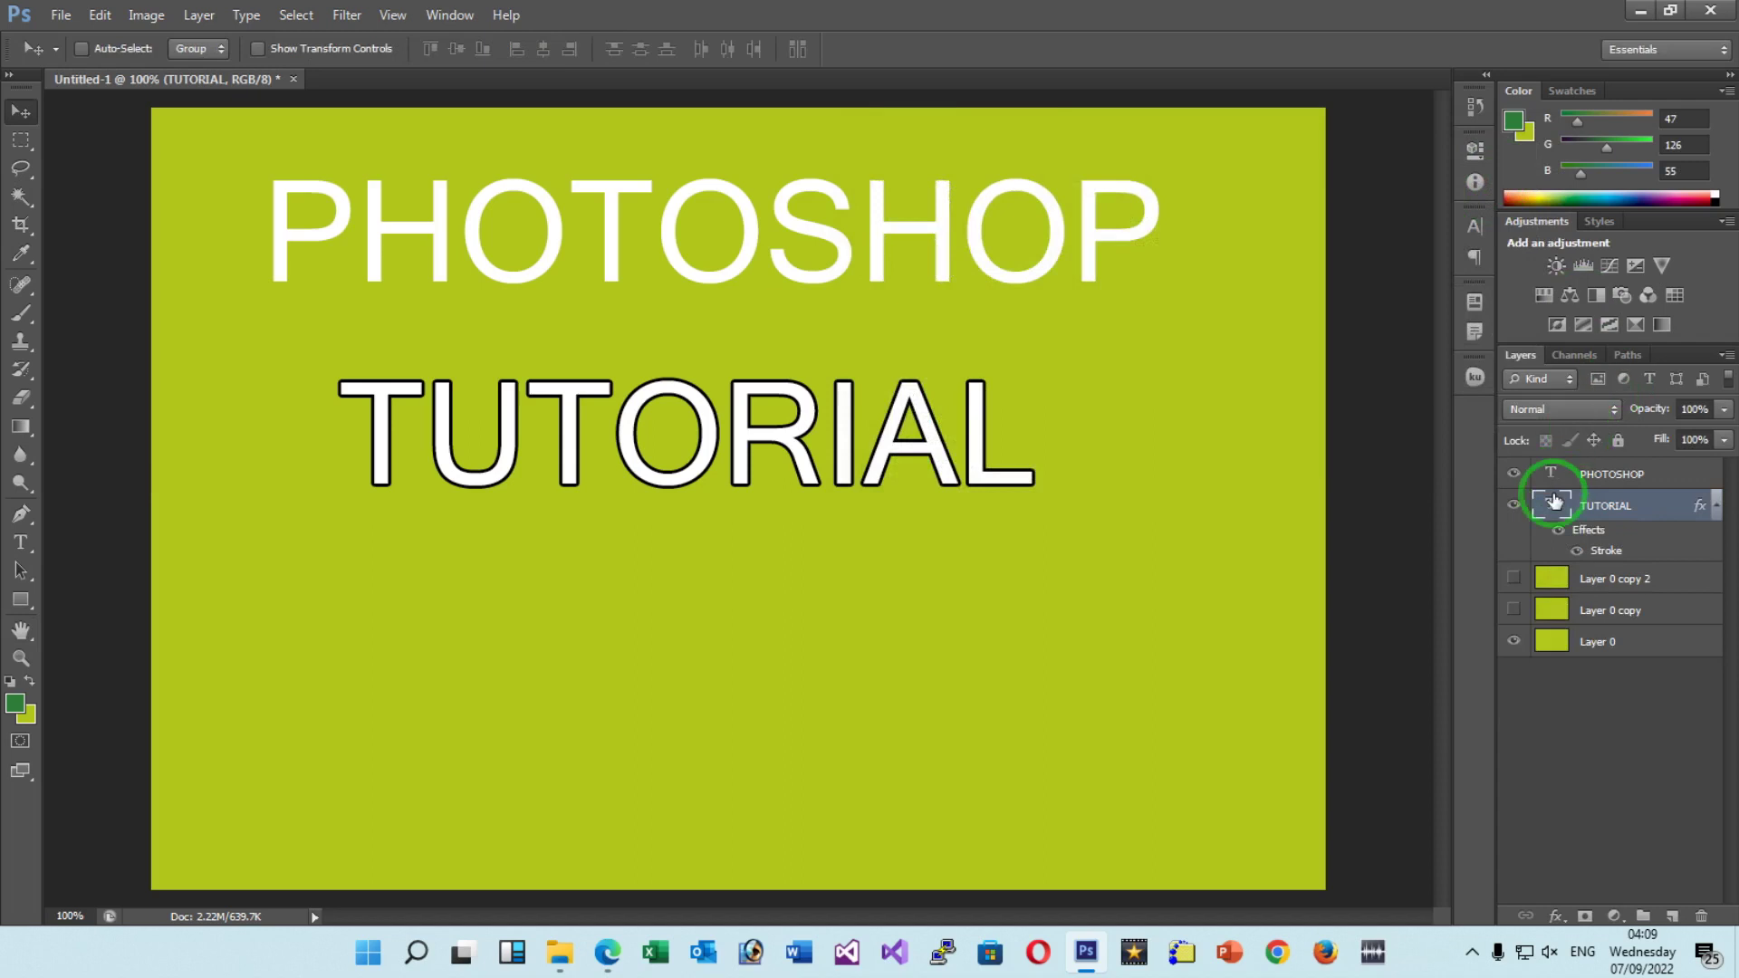
Copy the TUTORIAL layer style and paste it onto the PHOTOSHOP layer.
right_click(1608, 509)
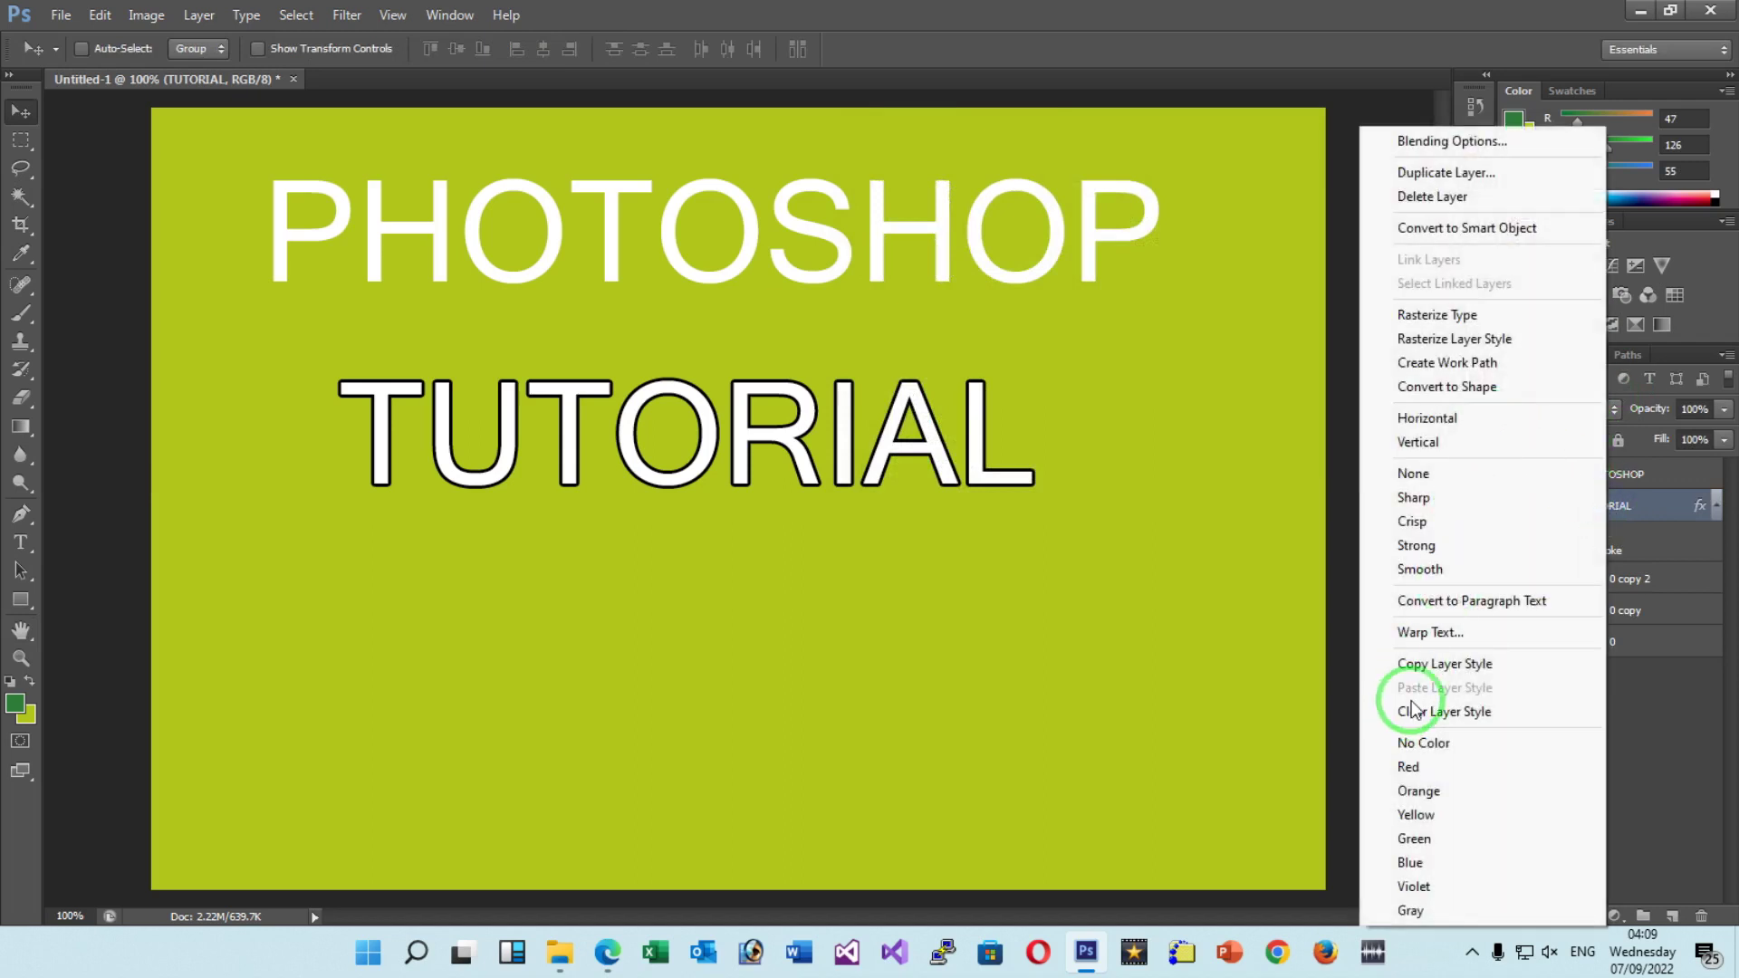
left_click(1433, 675)
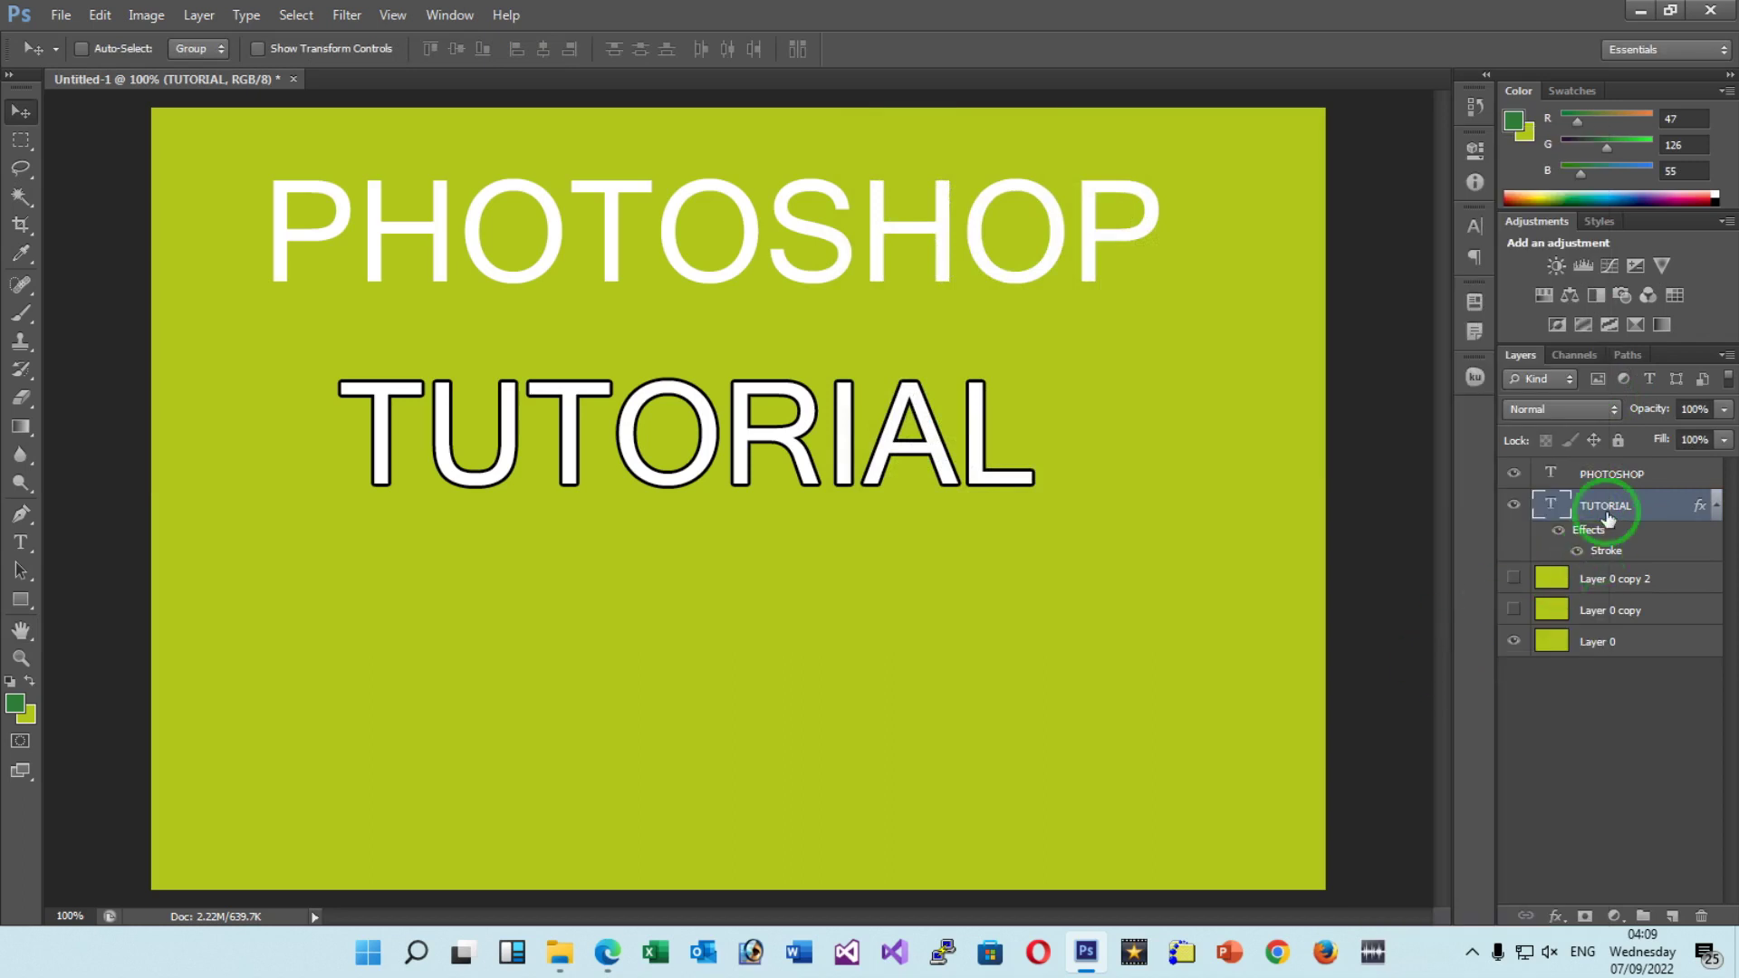
left_click(1608, 480)
right_click(1605, 479)
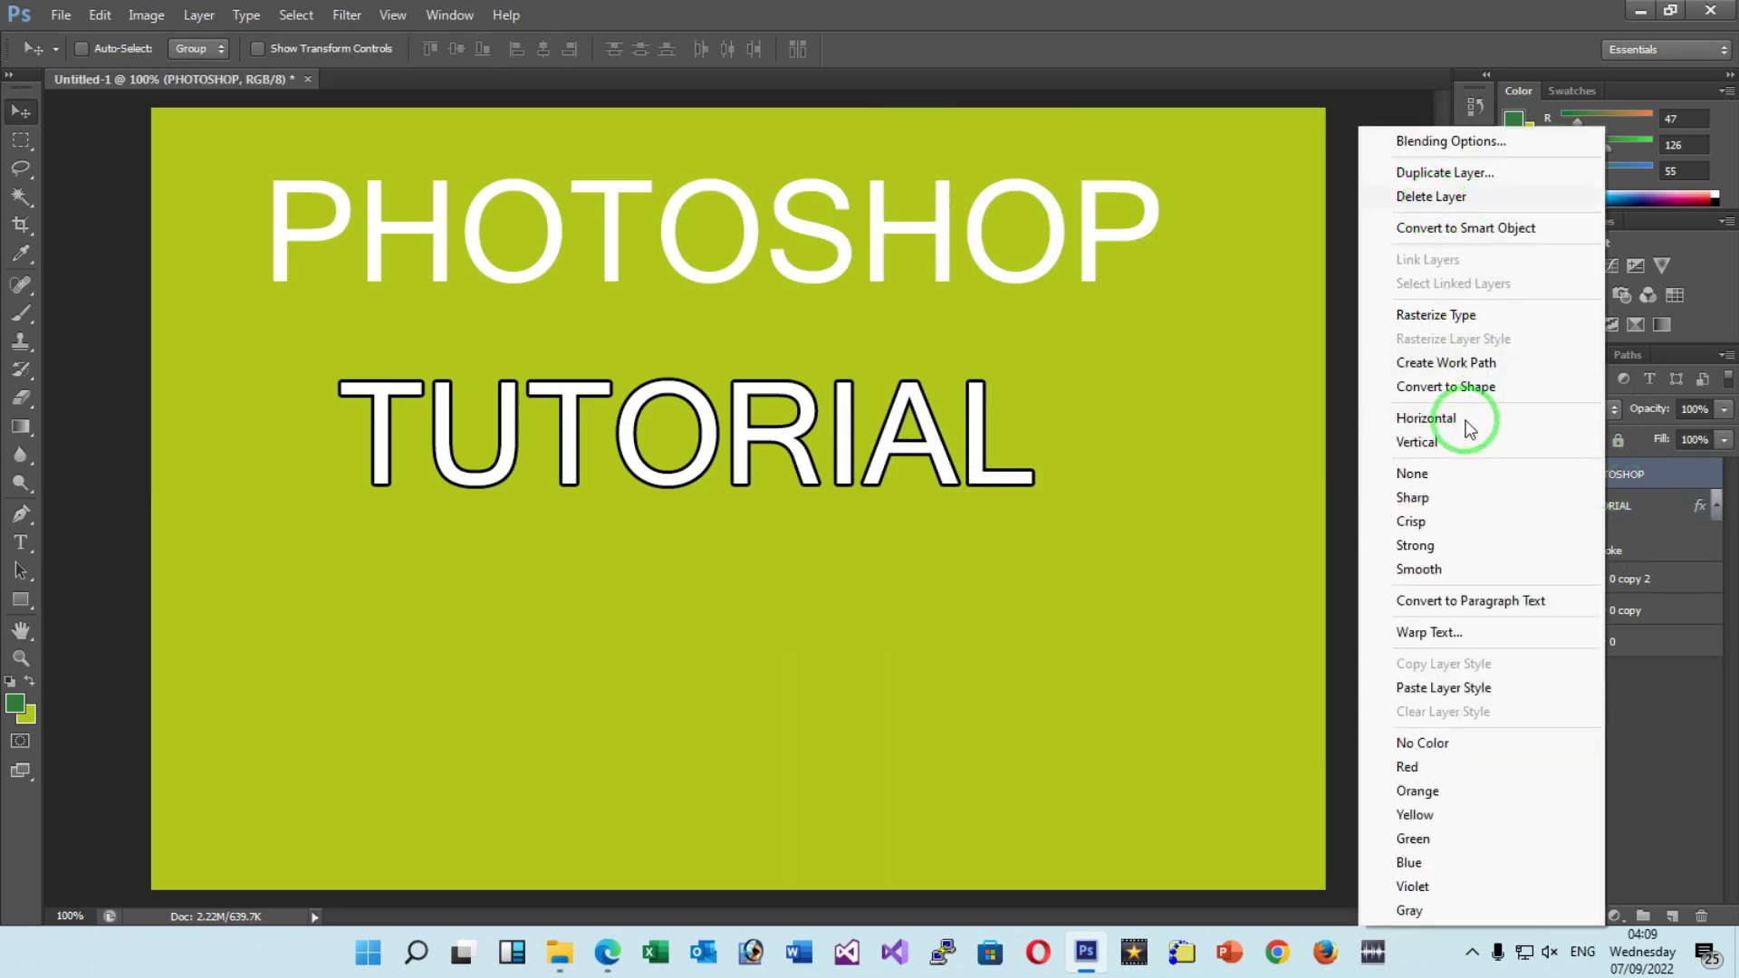
left_click(1427, 687)
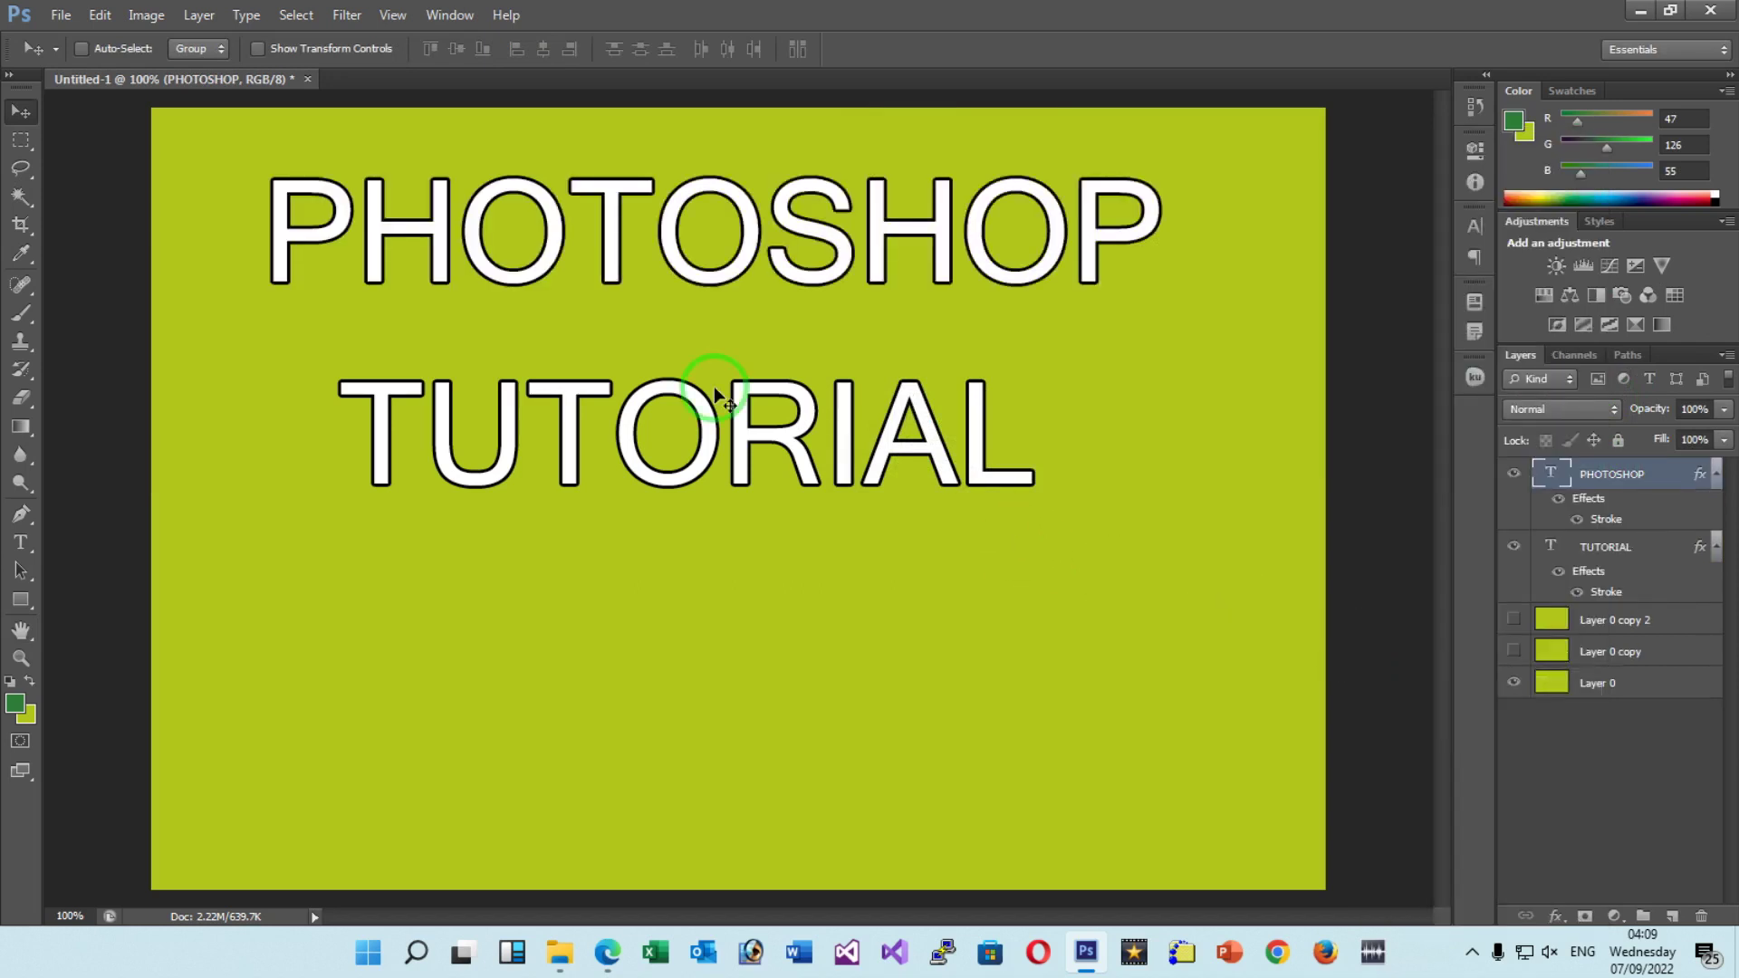